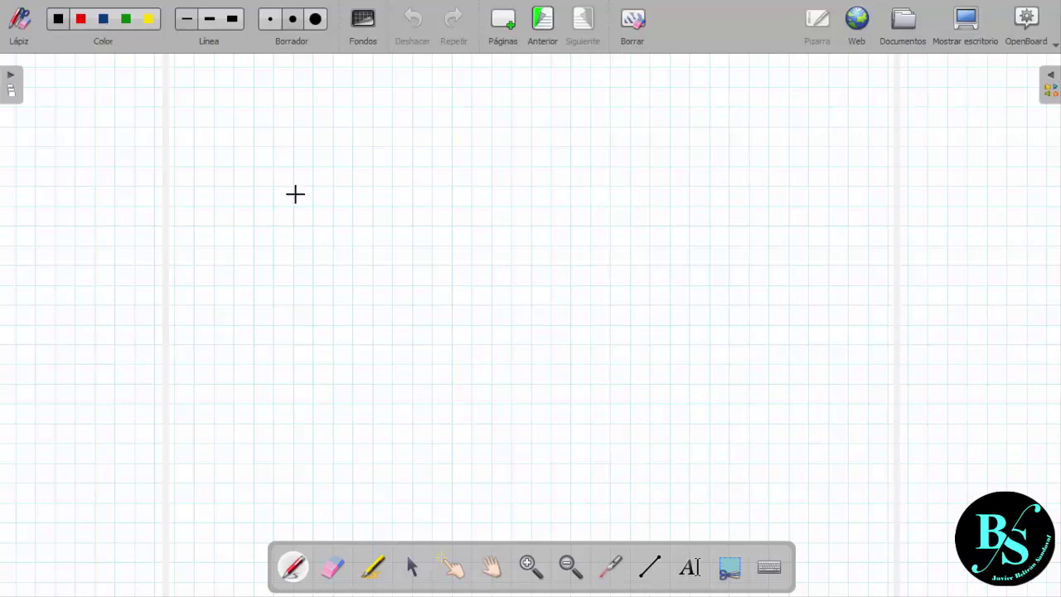
- Write the title "Árbol de Decisiones" across the blank page and draw a rectangle and a circle beside it as node symbols
mouse_move(193, 84)
mouse_down()
mouse_move(239, 78)
mouse_move(222, 61)
mouse_move(282, 82)
mouse_move(431, 85)
mouse_up()
click(210, 78)
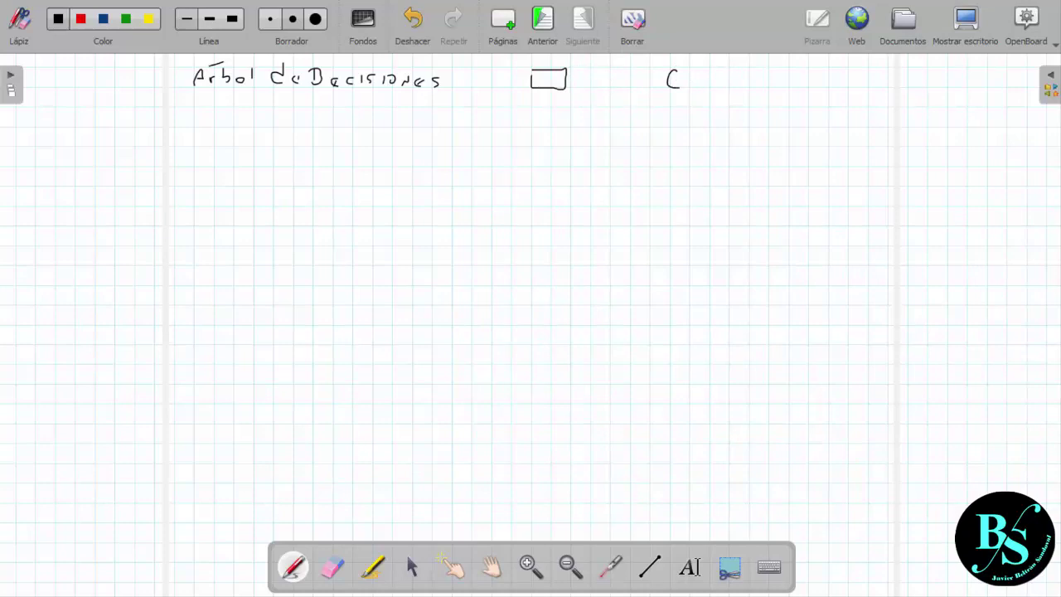
drag(685, 73, 678, 70)
- Draw a straight branch rising from the root decision rectangle and label it "sin estudio"
click(650, 568)
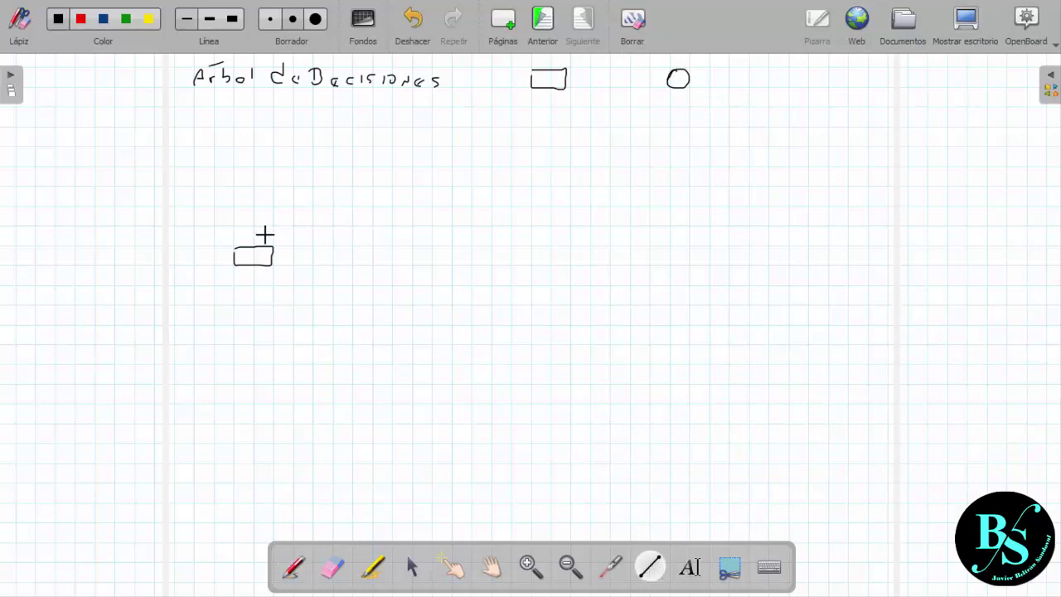
mouse_move(254, 246)
mouse_down()
mouse_move(436, 190)
mouse_move(450, 168)
mouse_up()
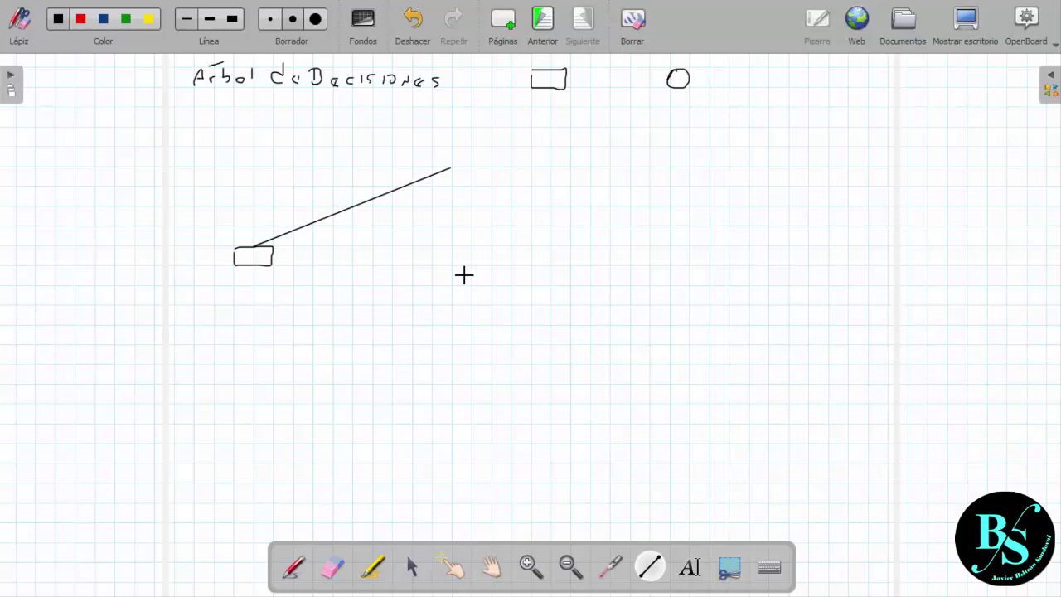
click(299, 567)
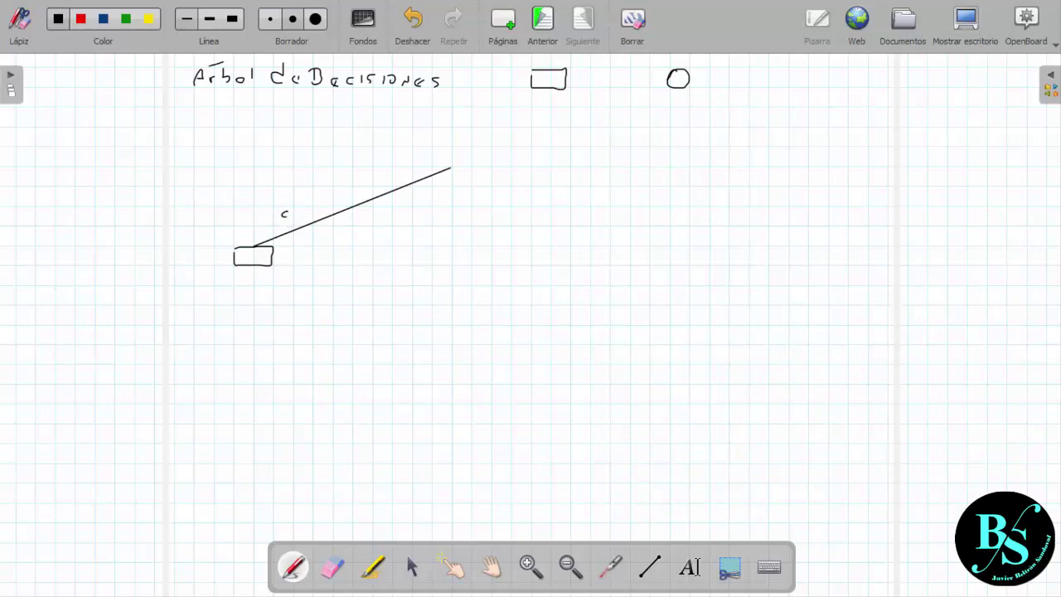
mouse_move(298, 212)
mouse_down()
mouse_move(339, 203)
mouse_move(386, 163)
mouse_move(394, 179)
mouse_up()
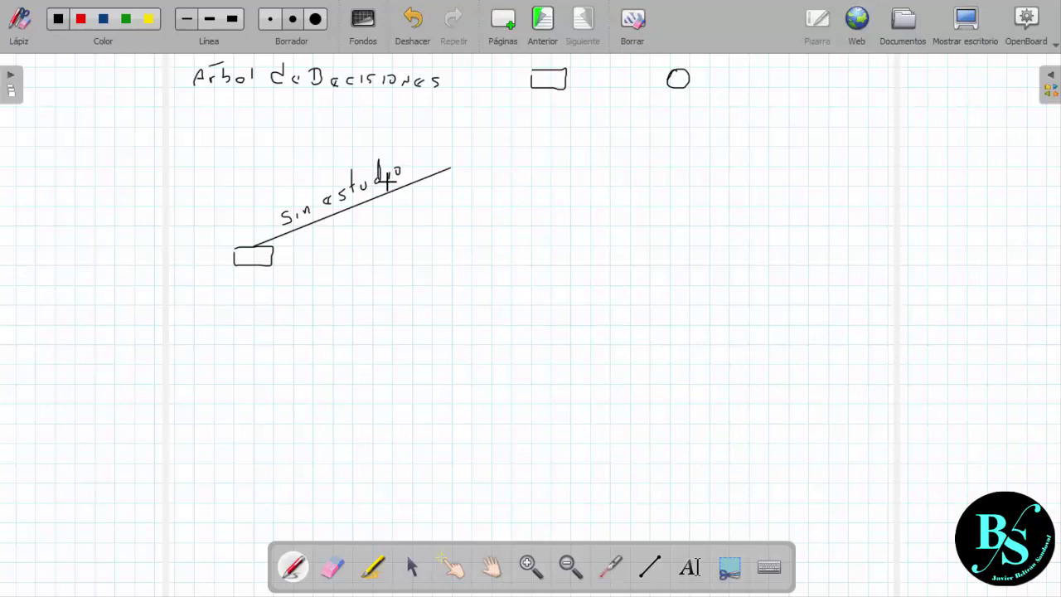
- Draw a descending straight branch from the root rectangle labelled "Con Estudio", and add a decision rectangle at the end of "sin estudio"
click(653, 568)
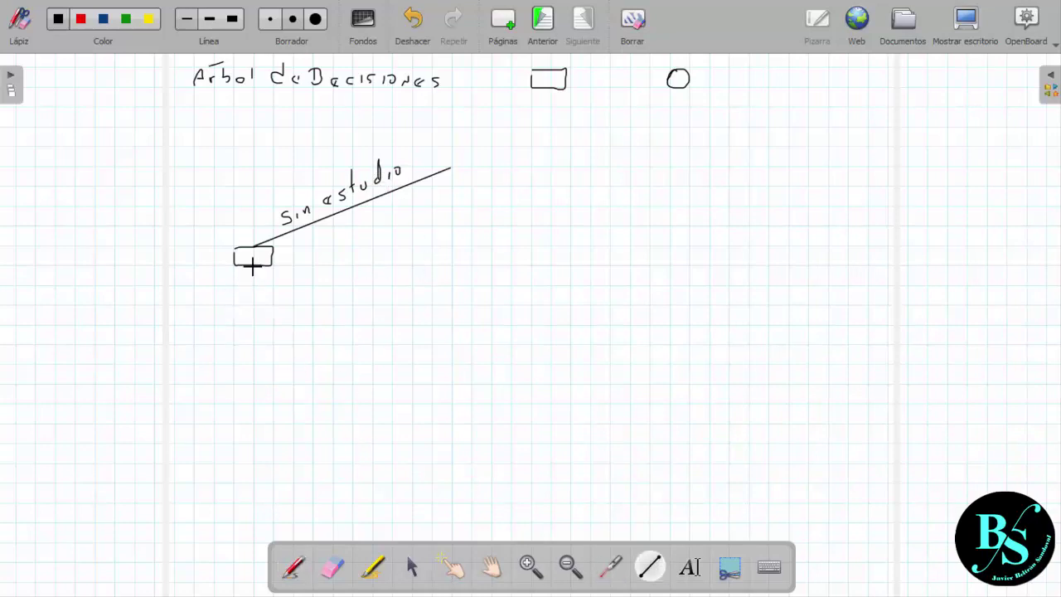
mouse_move(253, 265)
mouse_down()
mouse_move(320, 308)
mouse_move(459, 362)
mouse_up()
drag(302, 300, 299, 312)
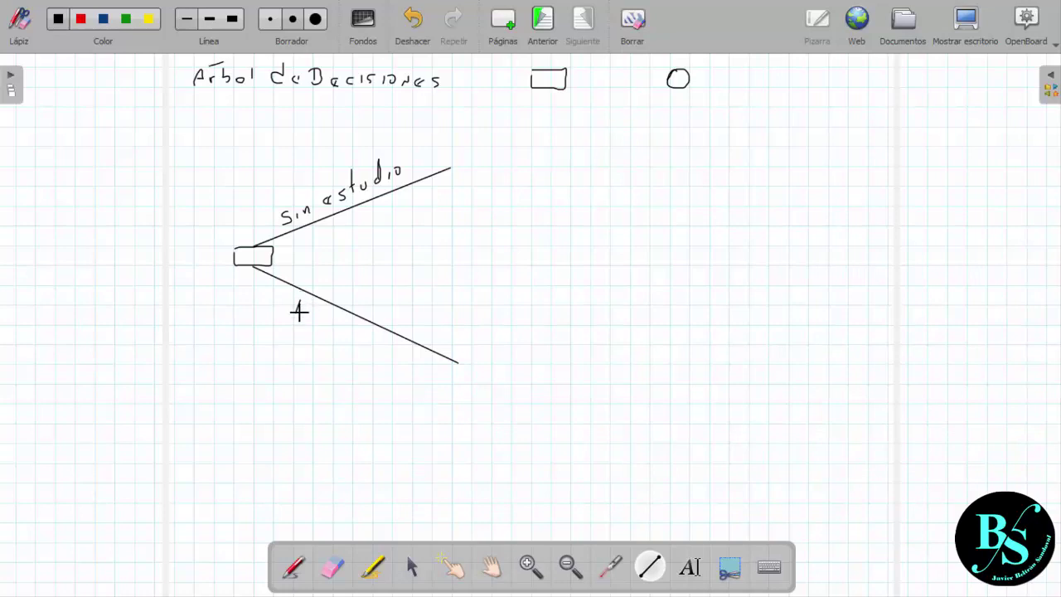
click(295, 568)
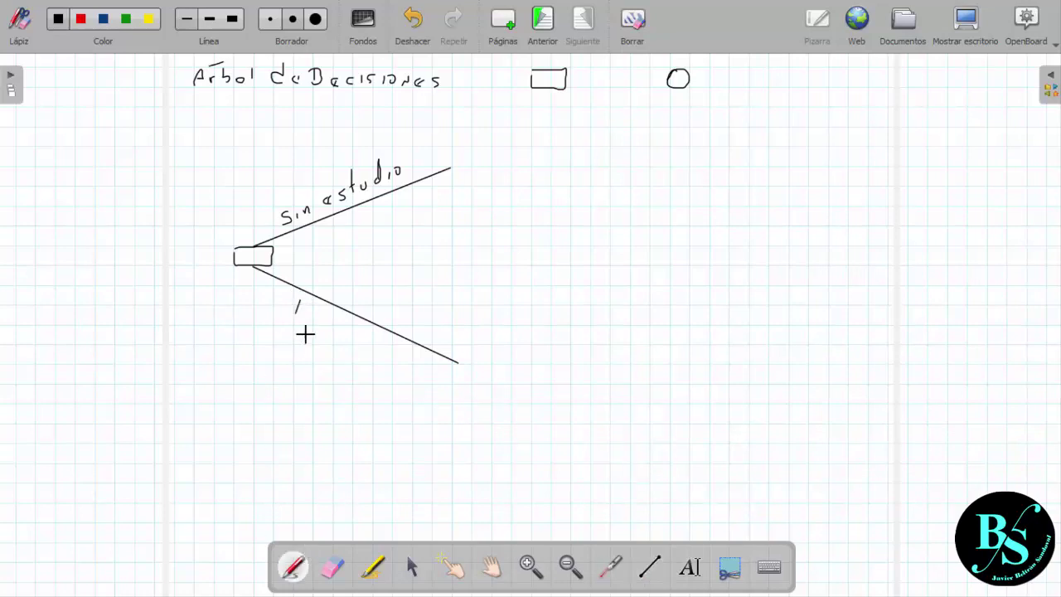
mouse_move(299, 306)
mouse_down()
mouse_move(301, 322)
mouse_move(368, 339)
mouse_move(395, 369)
mouse_up()
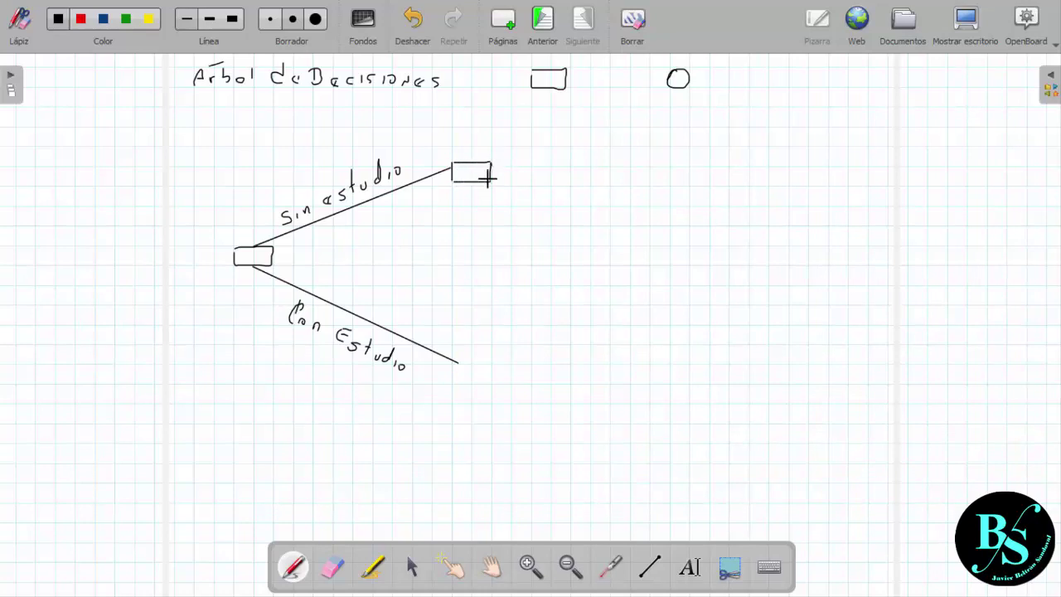
- Check the payoff matrix page, and draw two straight branches labelled P and NP from the "sin estudio" decision rectangle
click(551, 30)
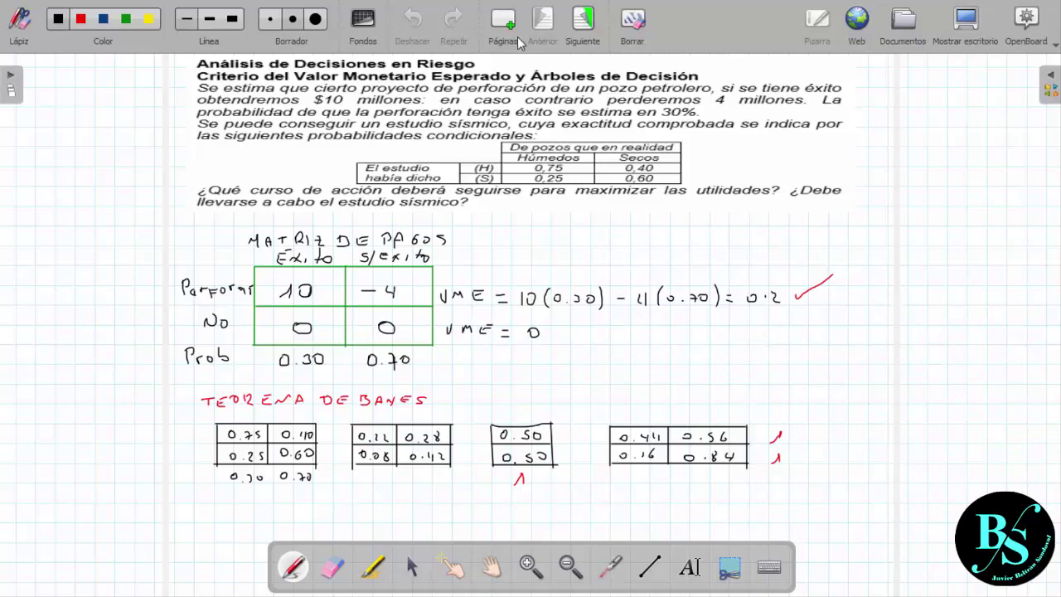
click(584, 25)
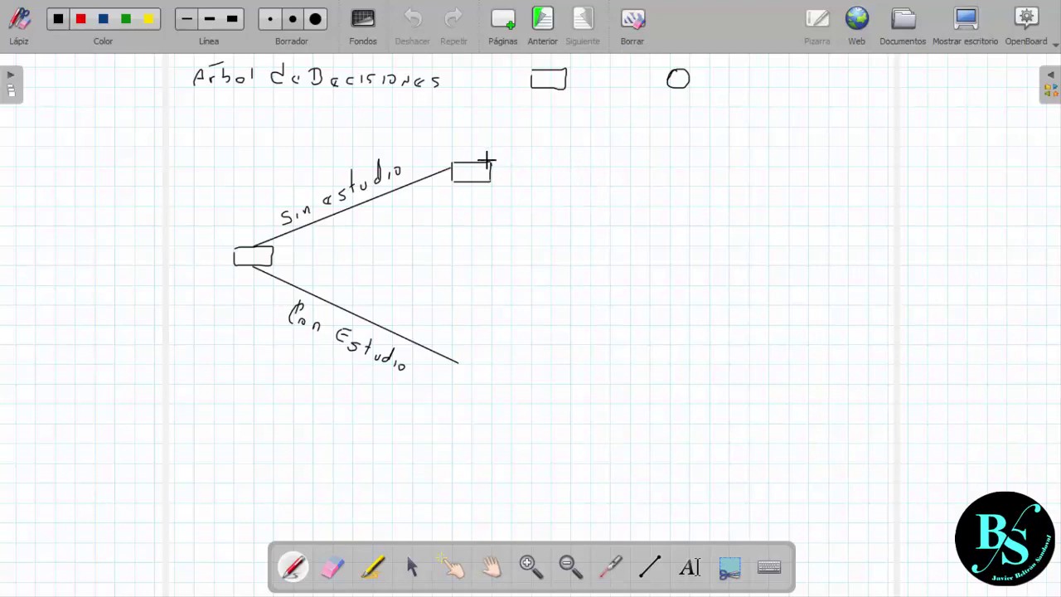
click(651, 567)
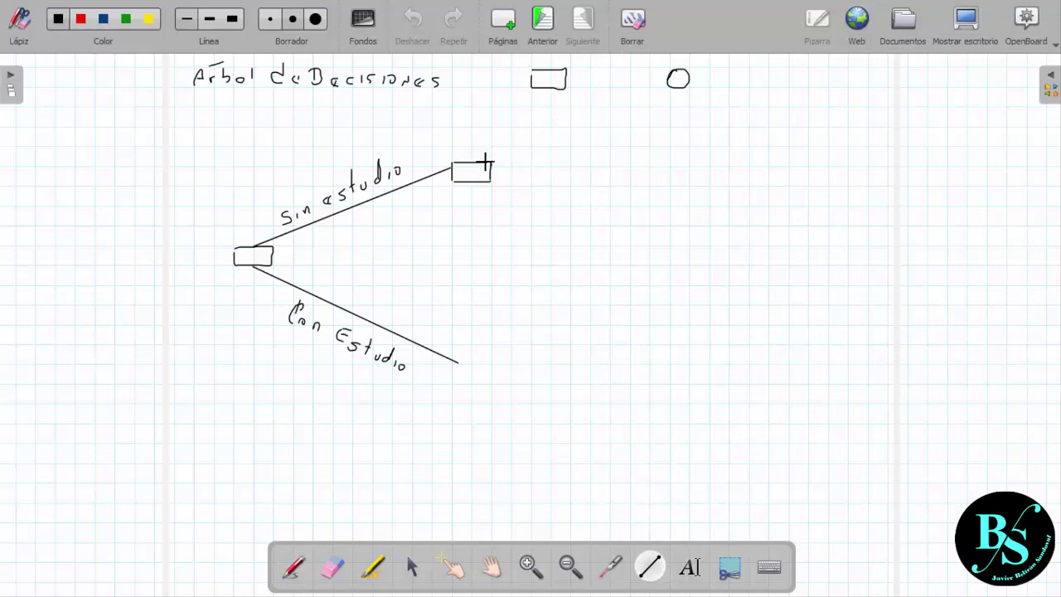
drag(487, 161, 589, 139)
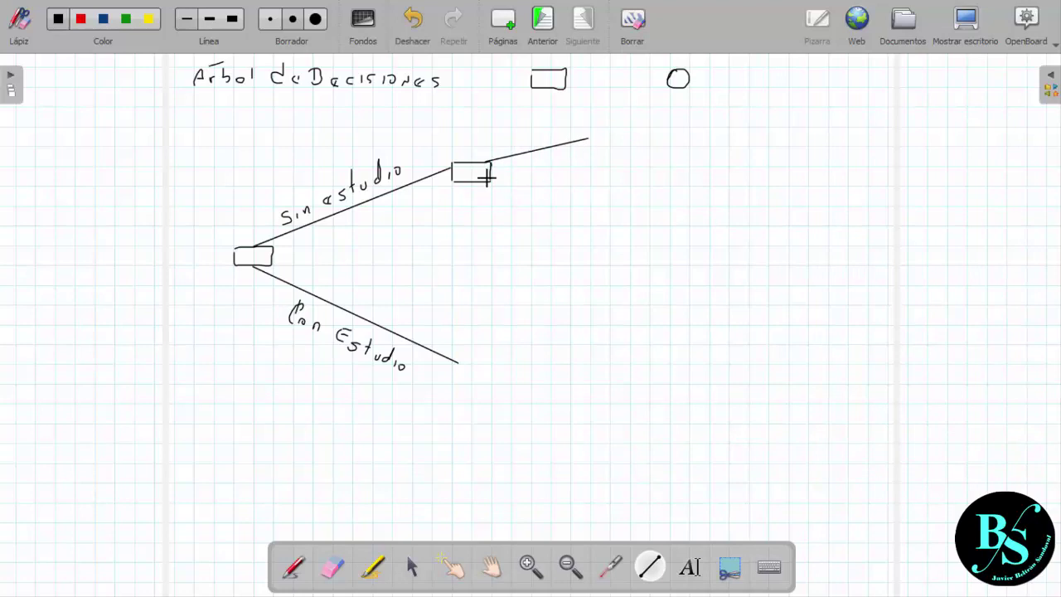
drag(489, 181, 589, 197)
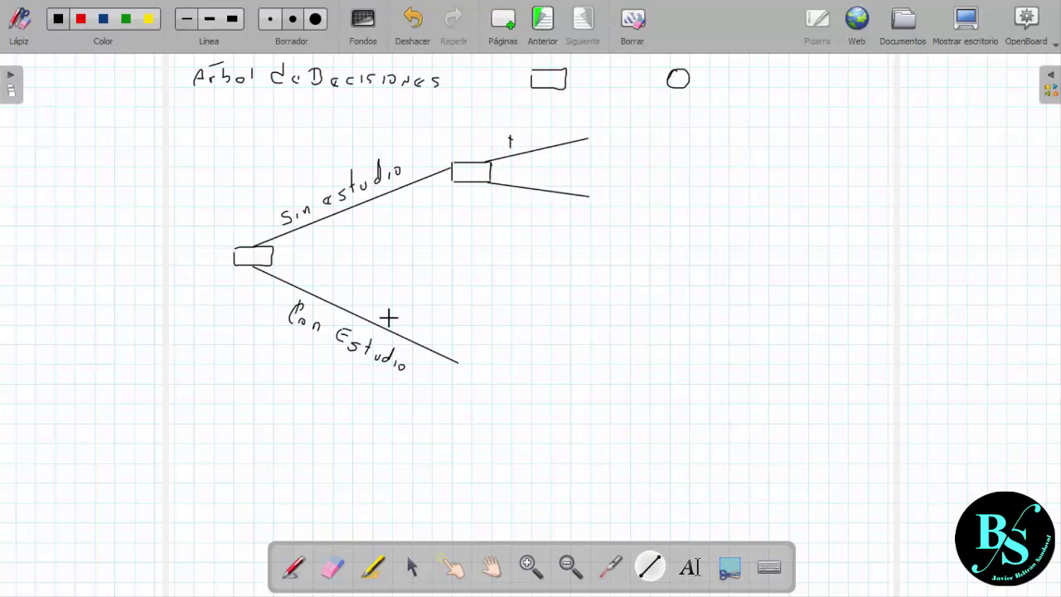
click(288, 565)
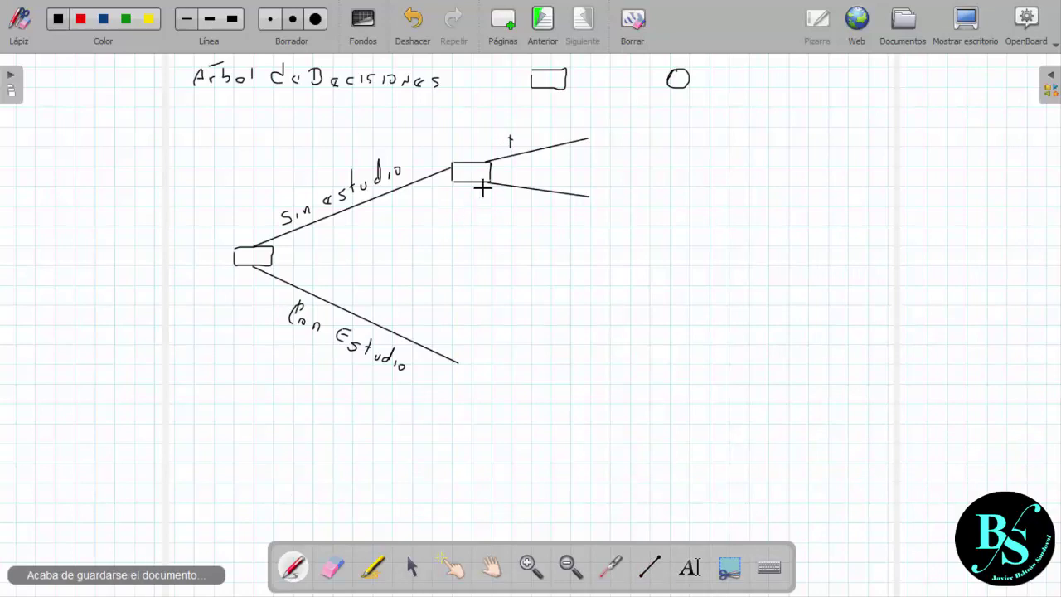
mouse_move(510, 131)
mouse_down()
mouse_move(513, 183)
mouse_move(536, 182)
mouse_up()
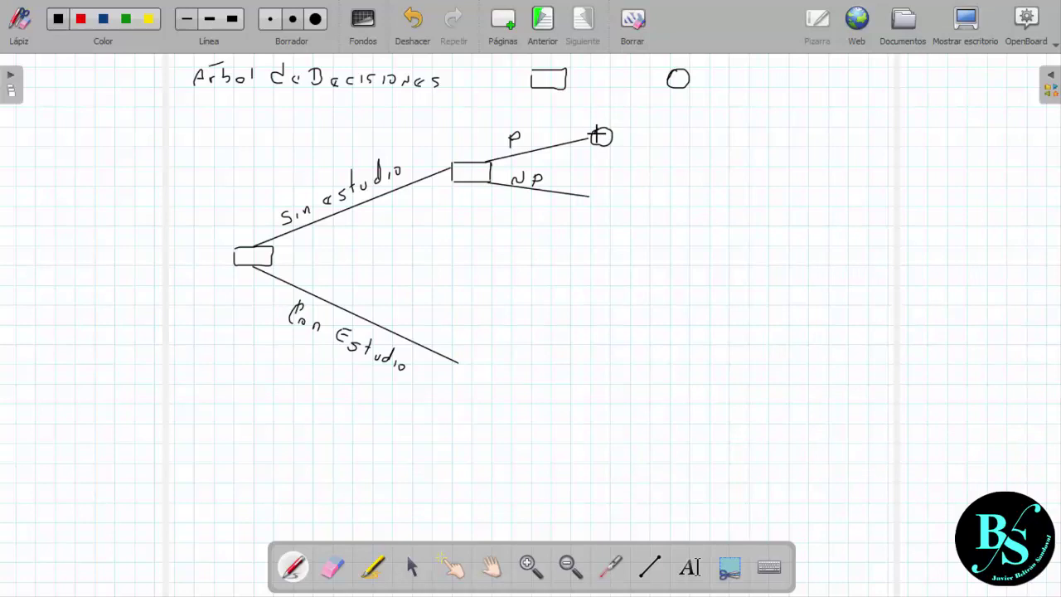
- Draw two branches labelled E and NE from the chance circle on P, and write 0 at the end of NP
drag(613, 129, 682, 117)
drag(610, 142, 625, 148)
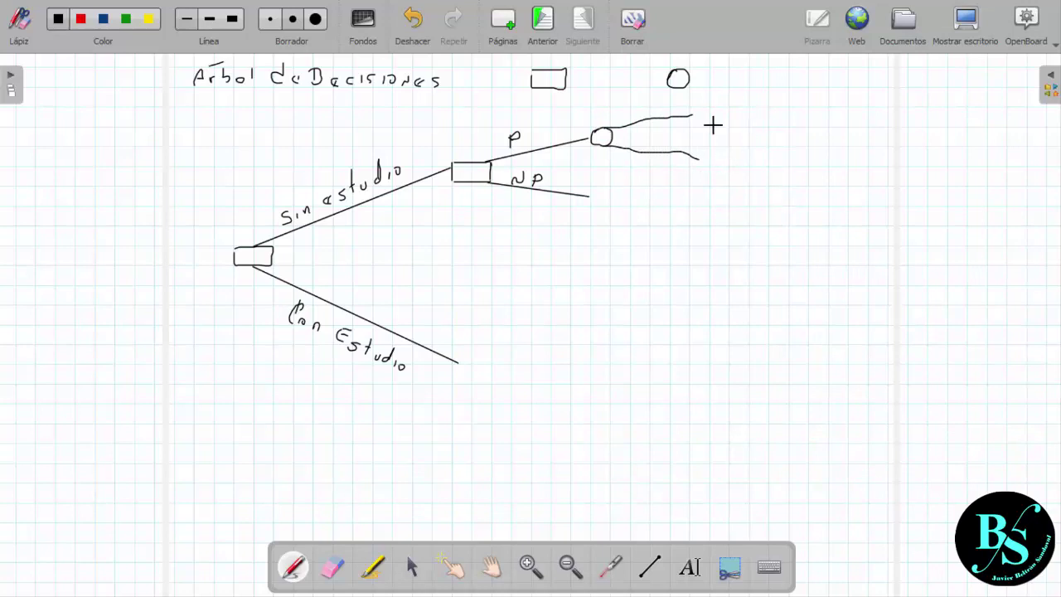
drag(617, 161, 625, 161)
mouse_move(630, 116)
mouse_down()
mouse_move(640, 107)
mouse_move(631, 149)
mouse_move(650, 149)
mouse_up()
drag(644, 144, 651, 143)
- Write 0.3 · 10 at the end of E and 0.7 · -4 at NE, and put 0.2 above their chance circle
drag(708, 106, 721, 115)
click(714, 112)
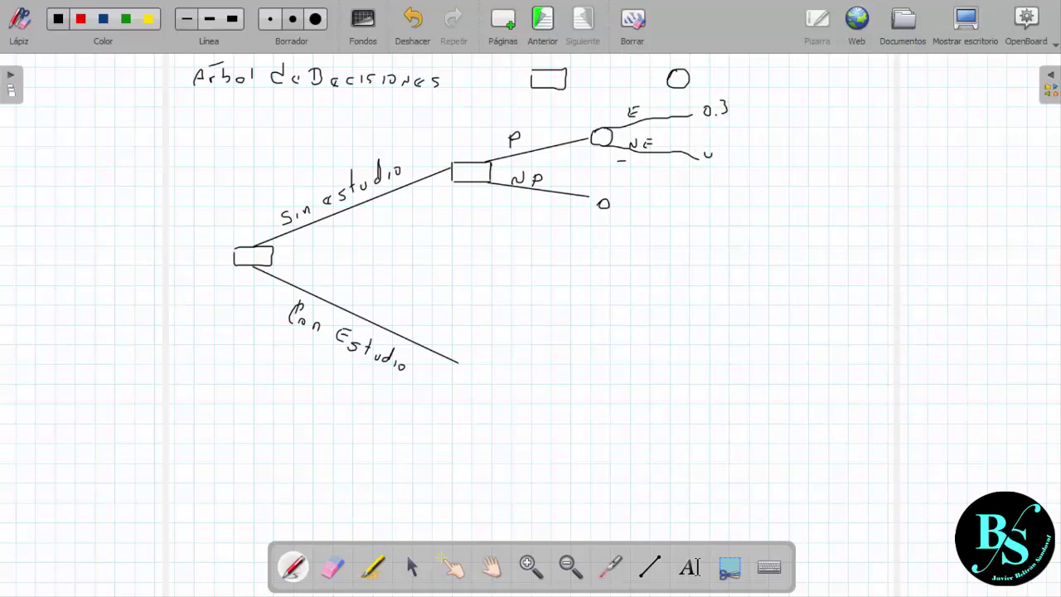
click(718, 155)
drag(711, 152, 724, 158)
mouse_move(760, 106)
mouse_down()
mouse_move(762, 116)
mouse_move(767, 109)
mouse_up()
drag(756, 153, 776, 158)
drag(580, 115, 594, 118)
click(585, 120)
- Cross out the NP branch in red and write 0.2 in red above the "sin estudio" decision rectangle
click(81, 19)
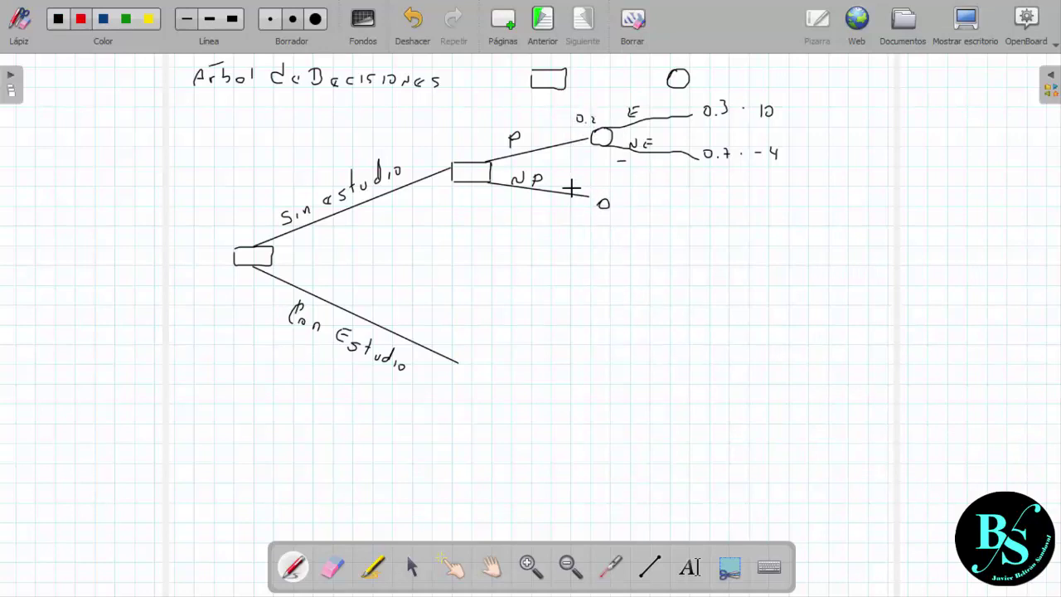
drag(582, 190, 569, 204)
drag(455, 154, 478, 150)
- Draw a black chance circle at the end of "Con Estudio" with one rising and one descending straight branch
click(53, 22)
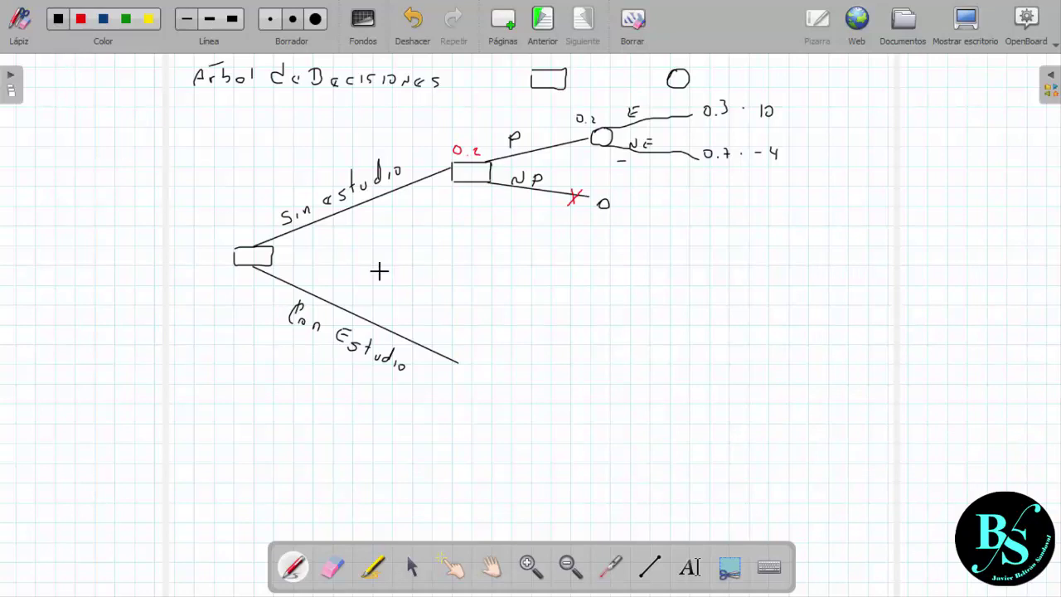
click(467, 356)
drag(489, 363, 469, 356)
click(651, 567)
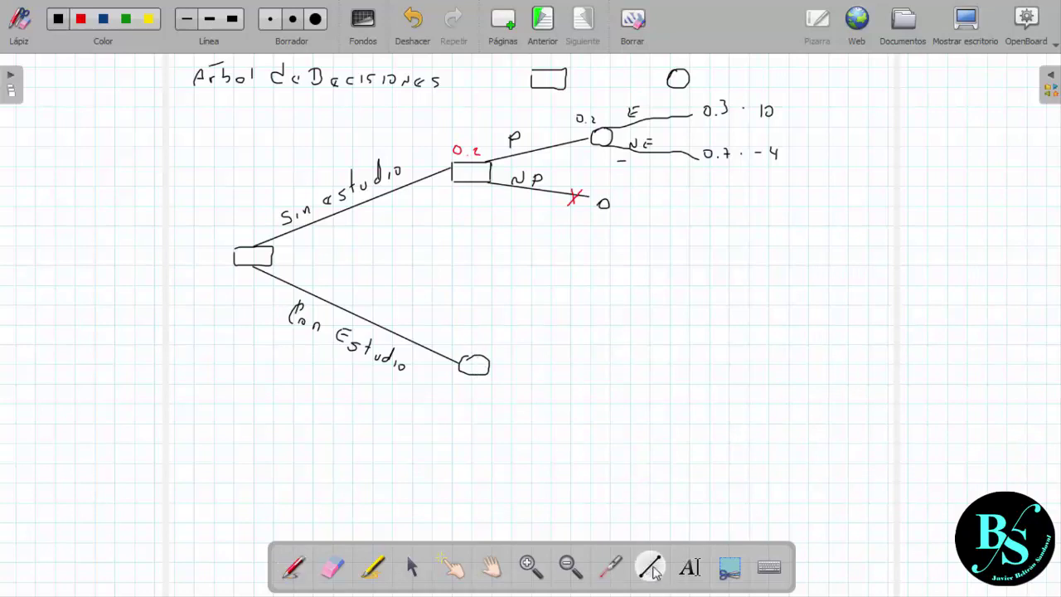
drag(484, 357, 607, 317)
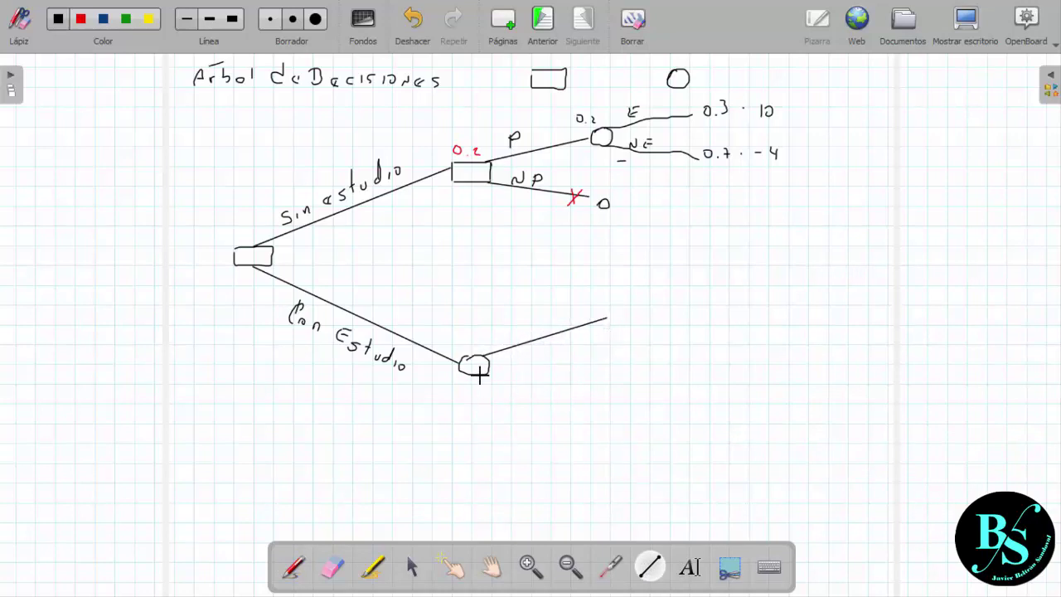
drag(481, 375, 611, 419)
- Label the study chance node's upper branch H and its lower branch S
mouse_move(520, 318)
mouse_down()
mouse_move(514, 337)
mouse_move(526, 328)
mouse_up()
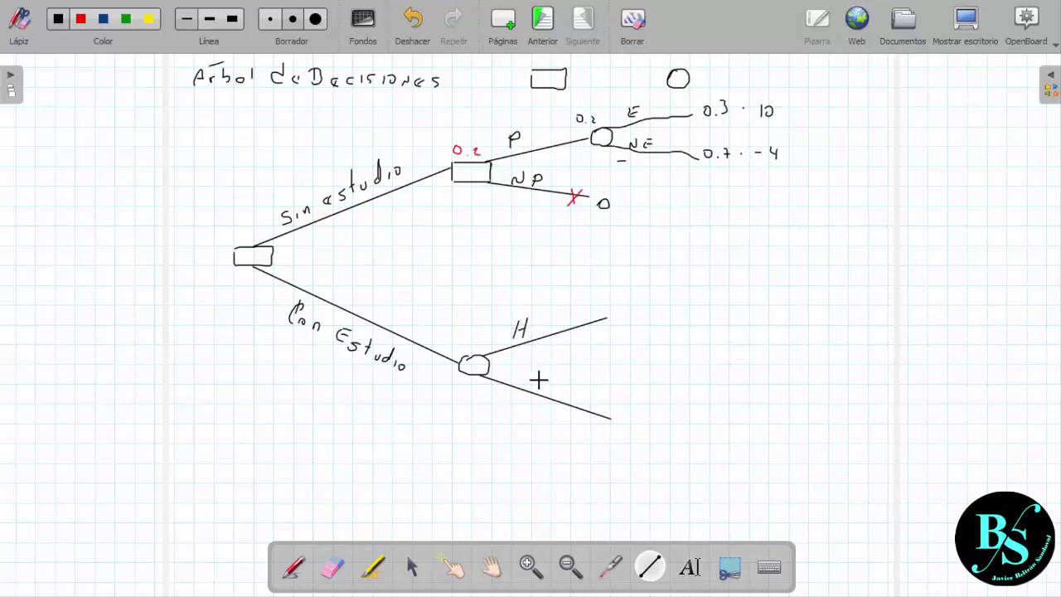
click(295, 569)
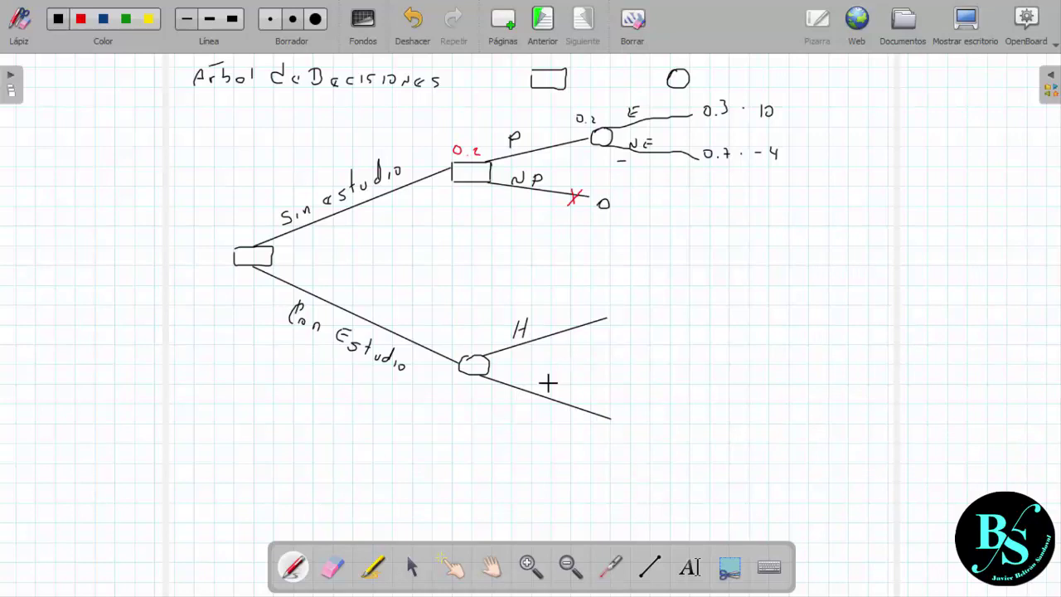
drag(543, 381, 536, 396)
- Look up the study result probabilities in the Bayes tables and write 0.50 under both the H and S branches
click(539, 25)
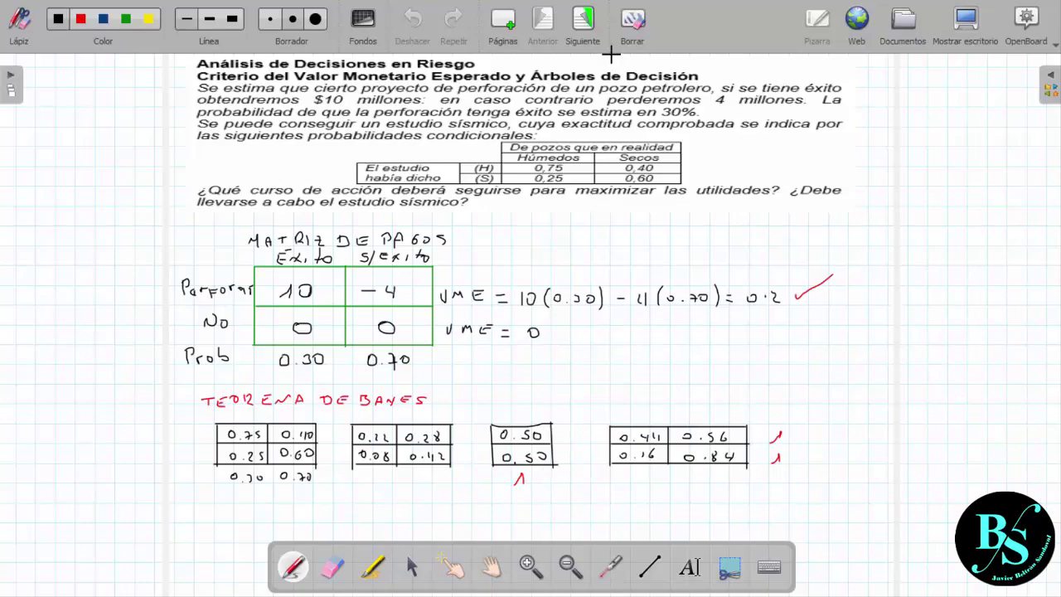
click(581, 25)
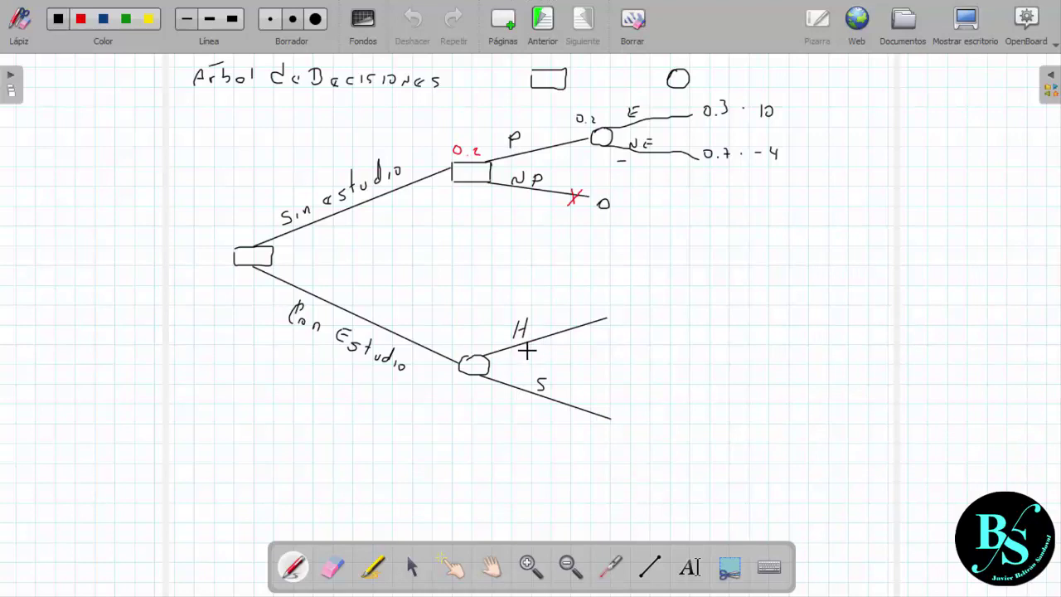
click(539, 355)
drag(560, 341, 559, 343)
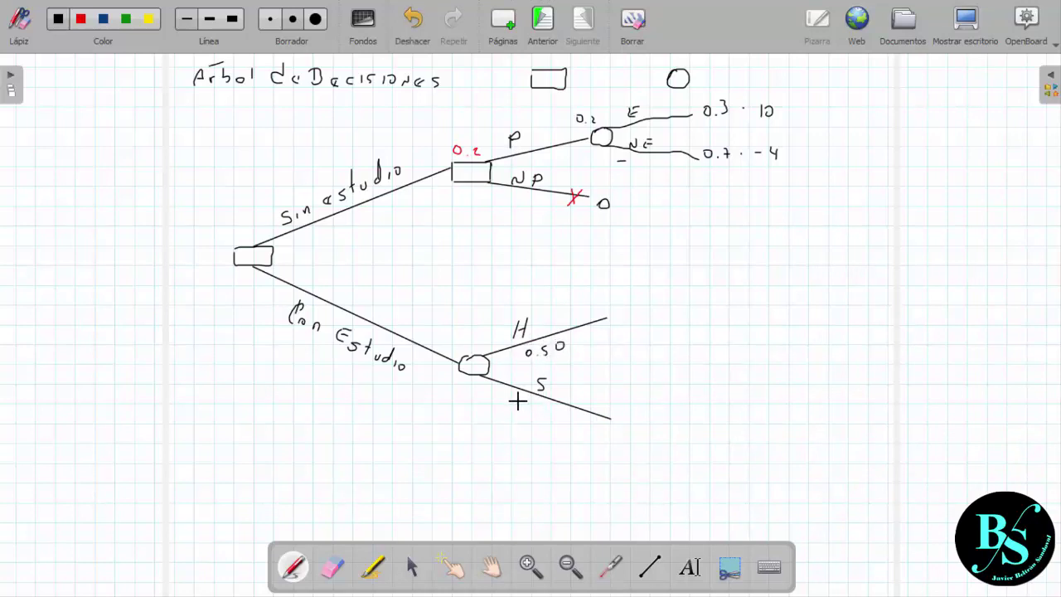
mouse_move(522, 401)
mouse_down()
mouse_move(560, 423)
mouse_move(563, 413)
mouse_up()
- Draw a decision rectangle at the end of the H branch with two straight branches leaving it
drag(610, 306, 651, 305)
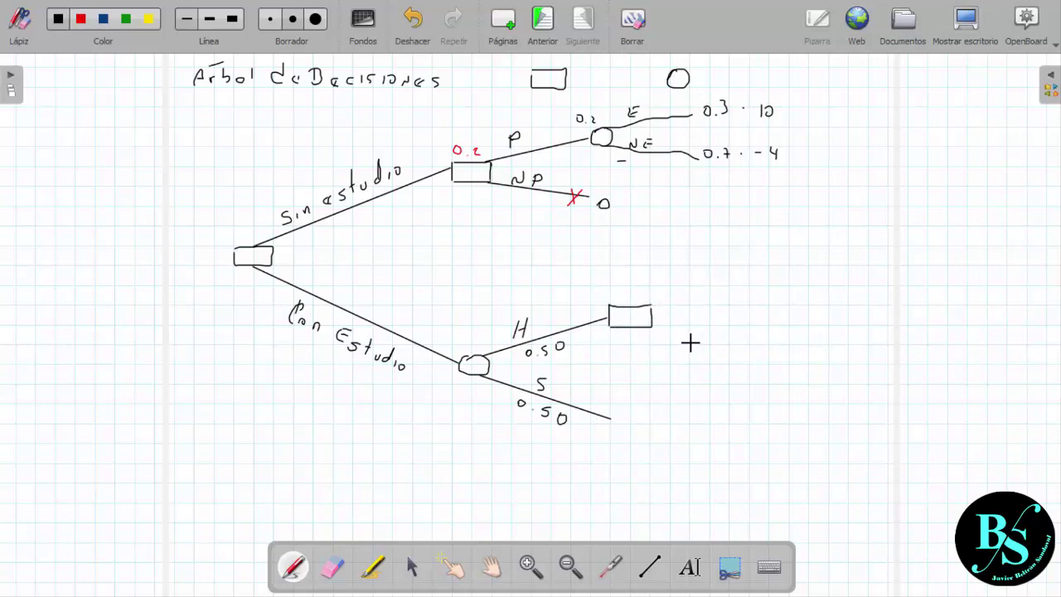
click(651, 567)
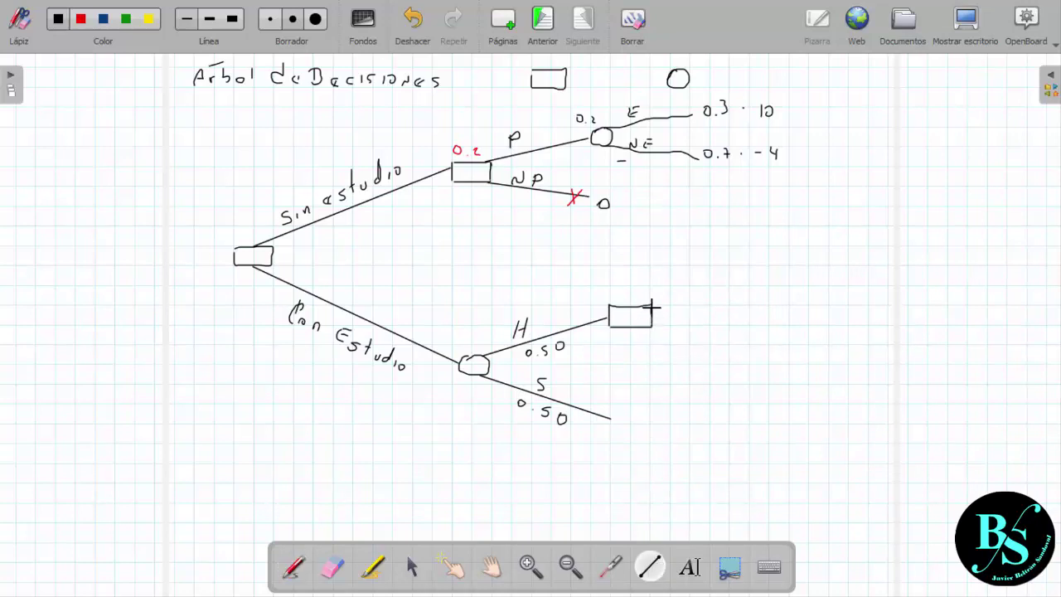
drag(646, 304, 746, 273)
drag(651, 330, 749, 344)
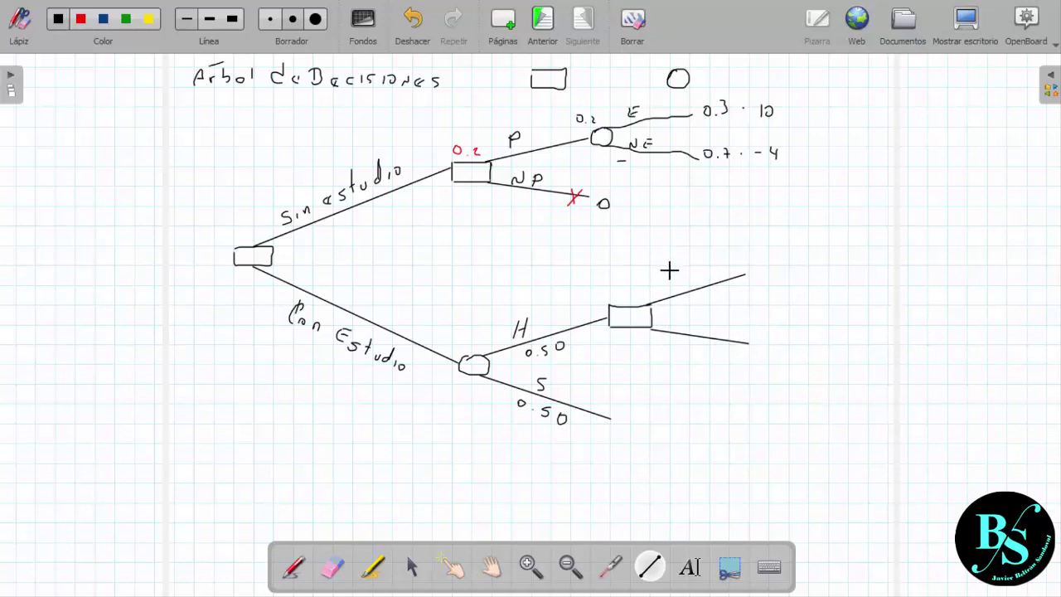
- Label the two branches of the H decision rectangle P and NP
drag(671, 276, 673, 289)
click(294, 568)
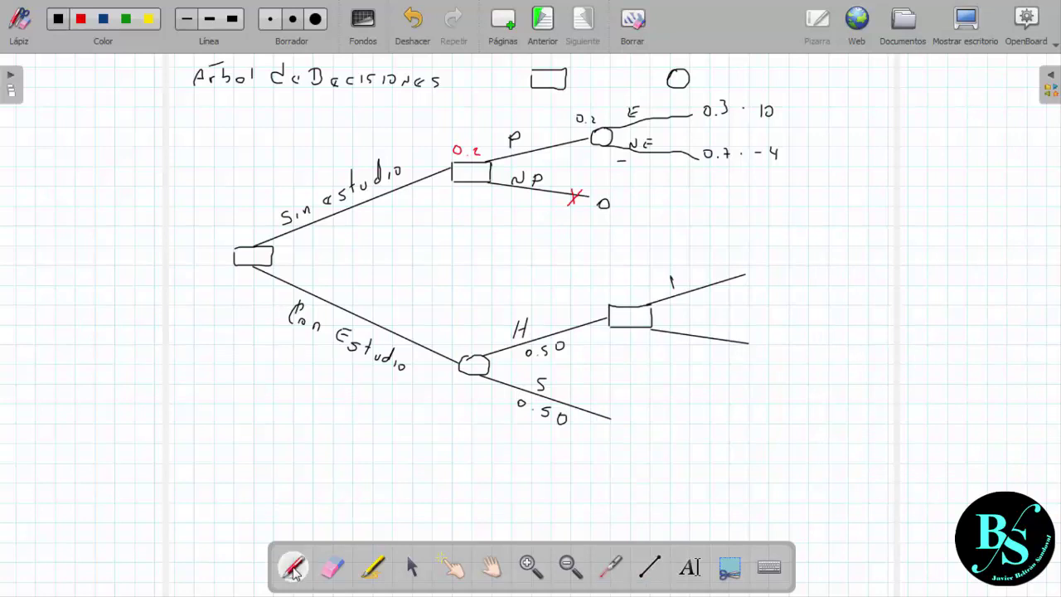
mouse_move(671, 274)
mouse_down()
mouse_move(682, 275)
mouse_move(673, 283)
mouse_up()
drag(678, 325, 696, 328)
- Draw a chance circle at the end of H's P branch with two short straight outcome branches
drag(749, 265, 748, 279)
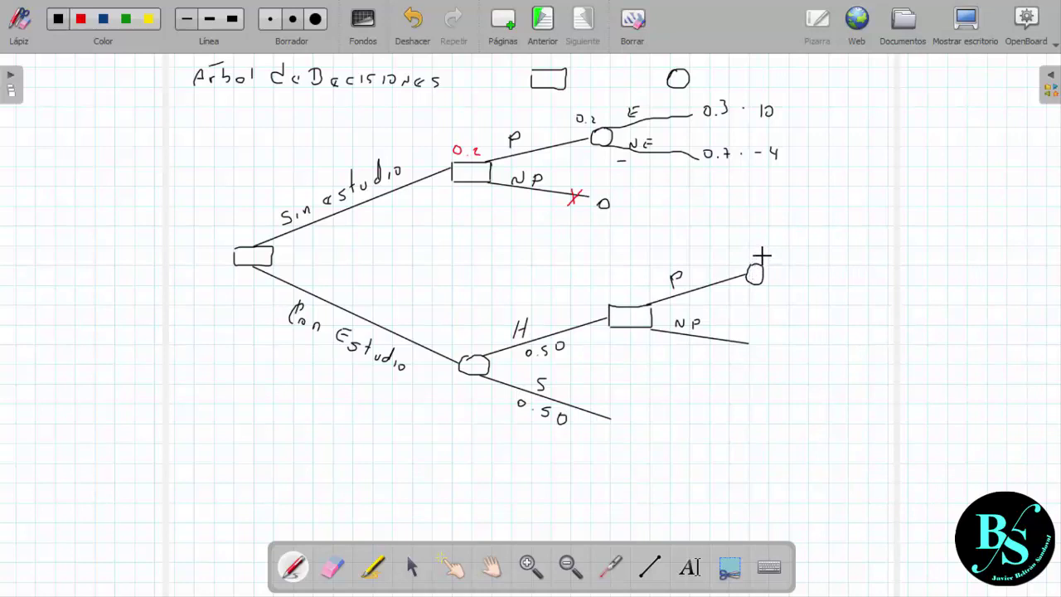
click(649, 567)
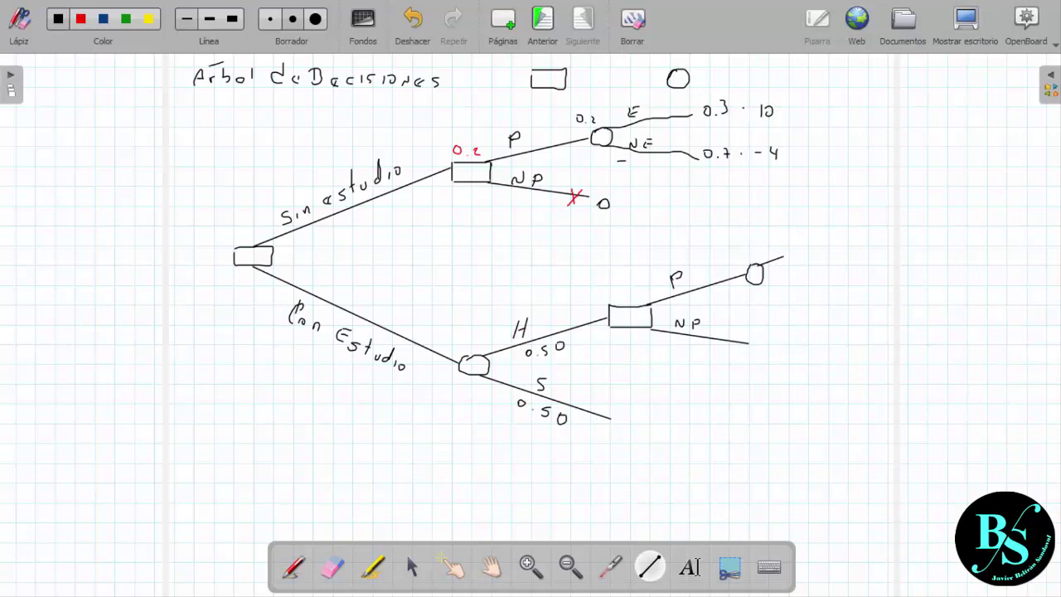
drag(784, 258, 809, 251)
drag(761, 285, 809, 294)
- Write 0 at the end of H's NP branch and give the new chance circle's branches the same outcome labels as the upper one
click(295, 569)
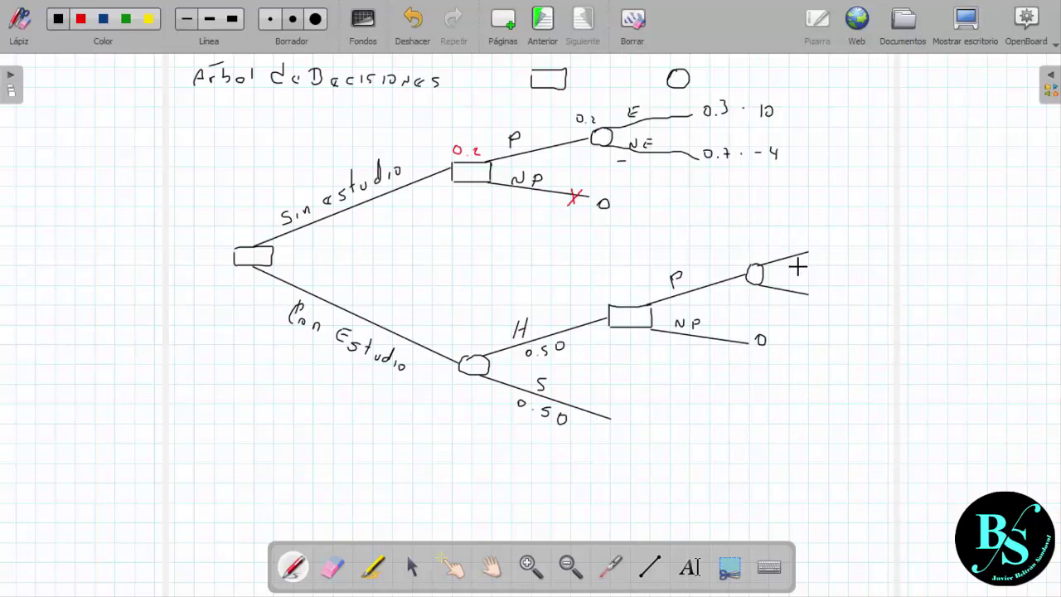
drag(781, 245, 780, 249)
drag(790, 280, 796, 276)
- Consult the Bayes results on the previous page and write 0.44 · 10 and 0.56 · -4 beside the E and NE branches under H
click(538, 30)
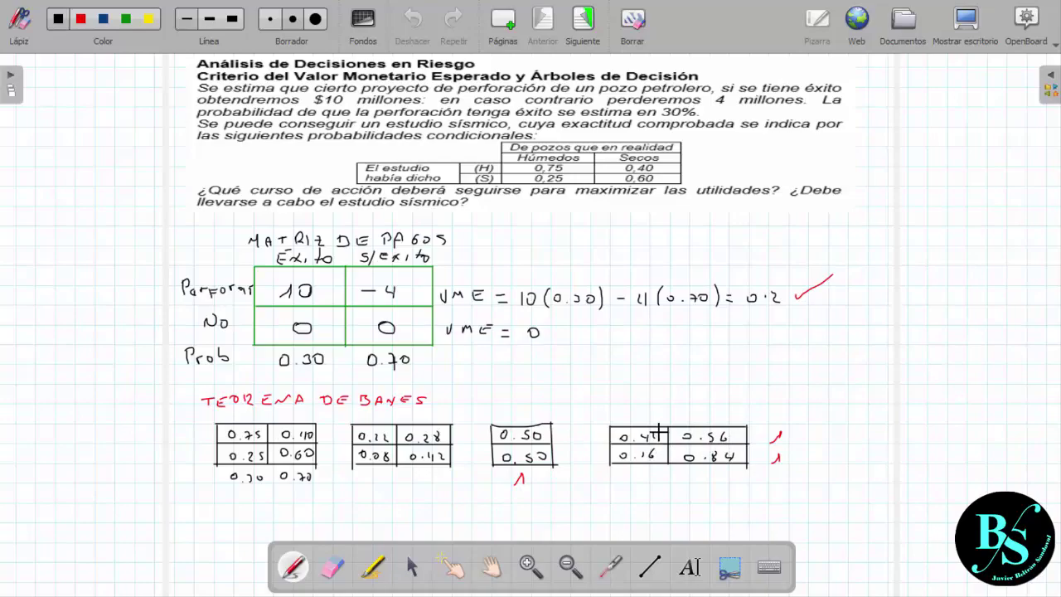
click(583, 25)
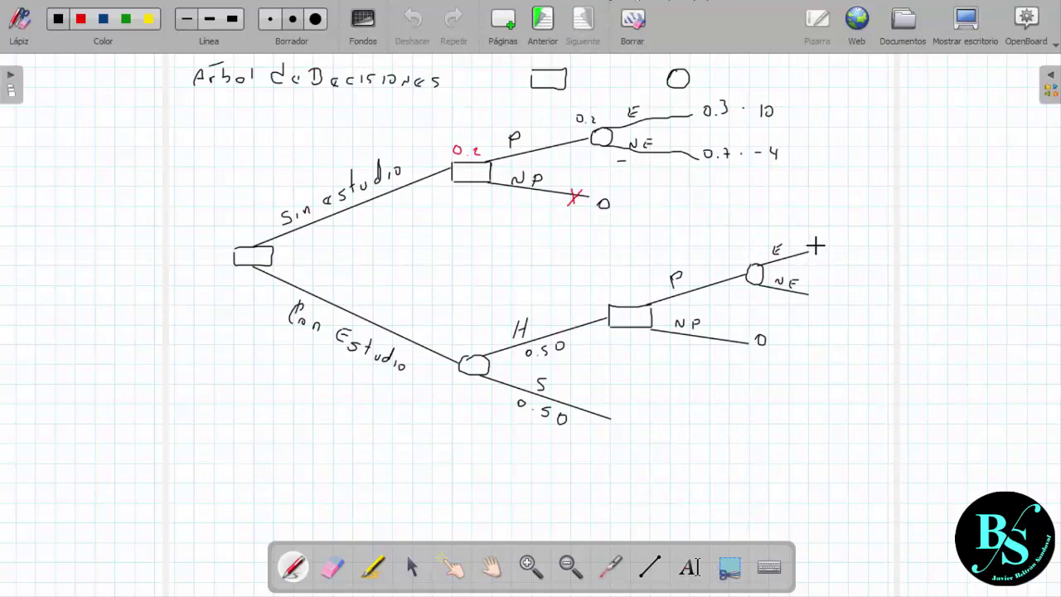
click(826, 250)
drag(816, 247, 838, 254)
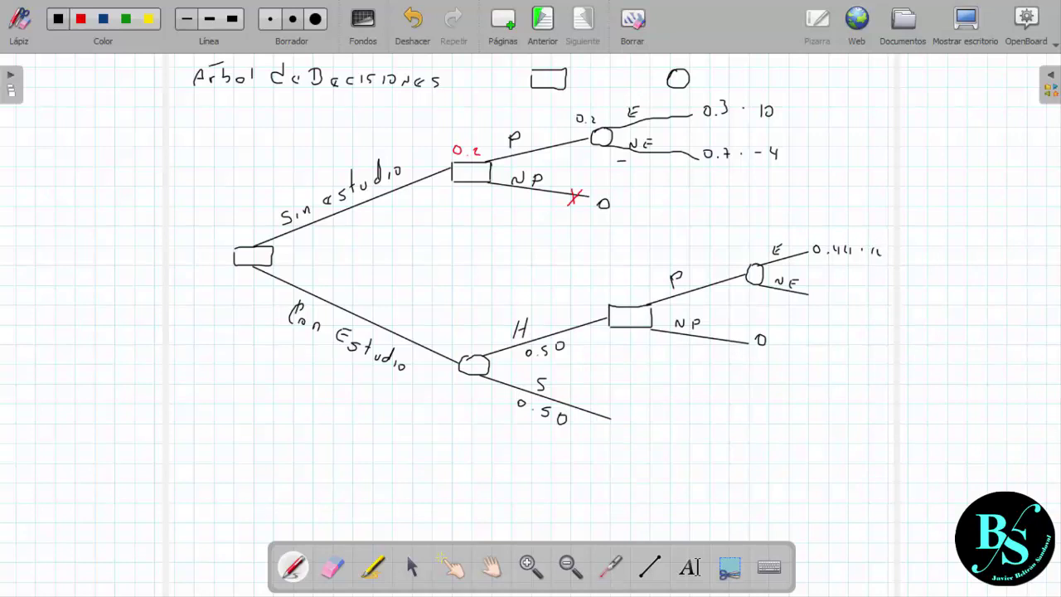
drag(880, 253, 883, 247)
drag(817, 288, 851, 292)
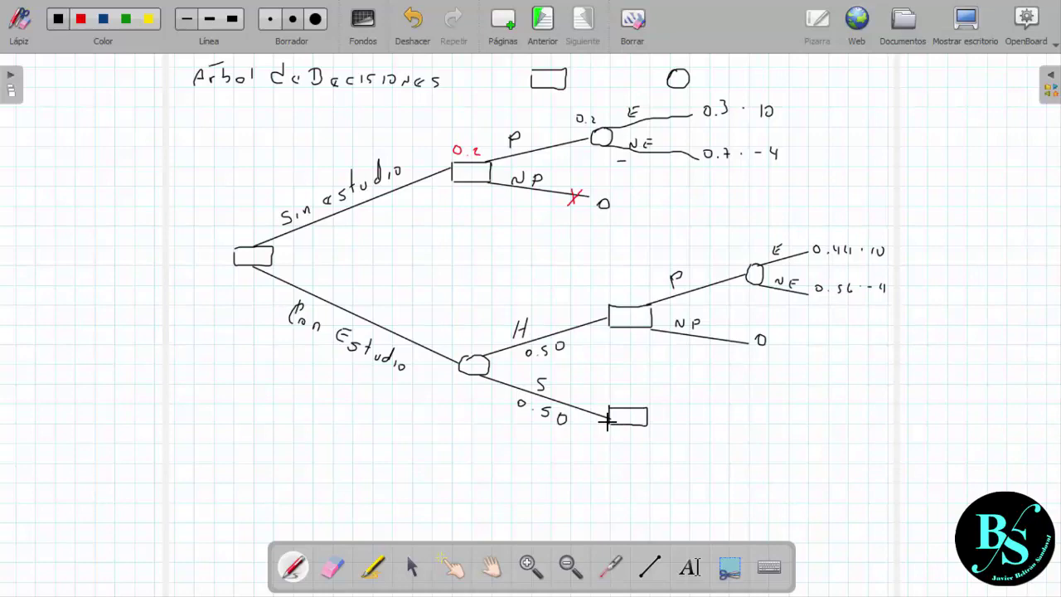
- Draw two straight branches from the decision rectangle at the end of the S branch and label them P and NP
click(652, 569)
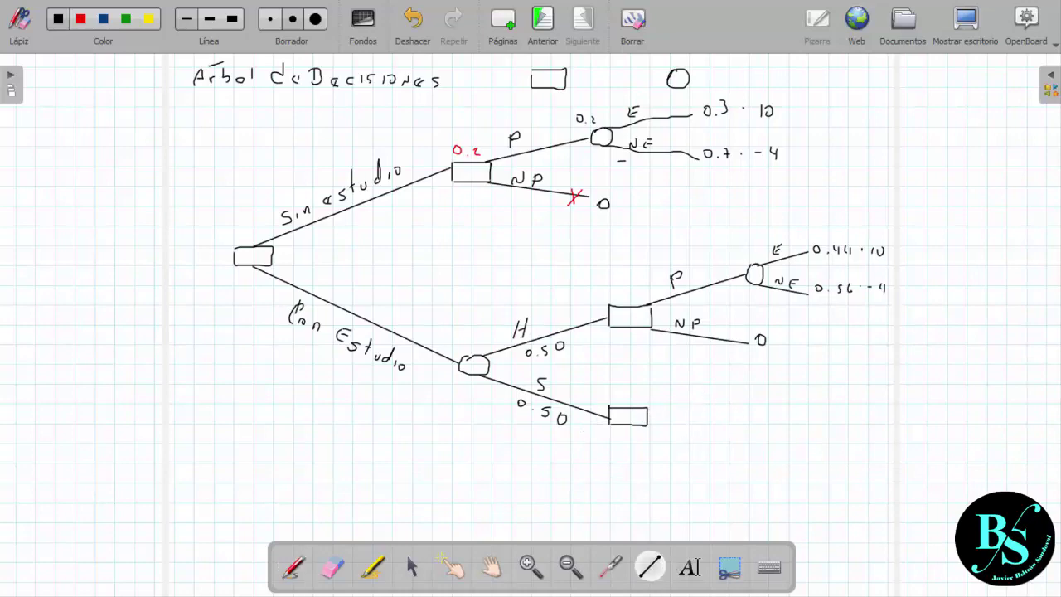
drag(647, 408, 749, 379)
drag(648, 425, 752, 456)
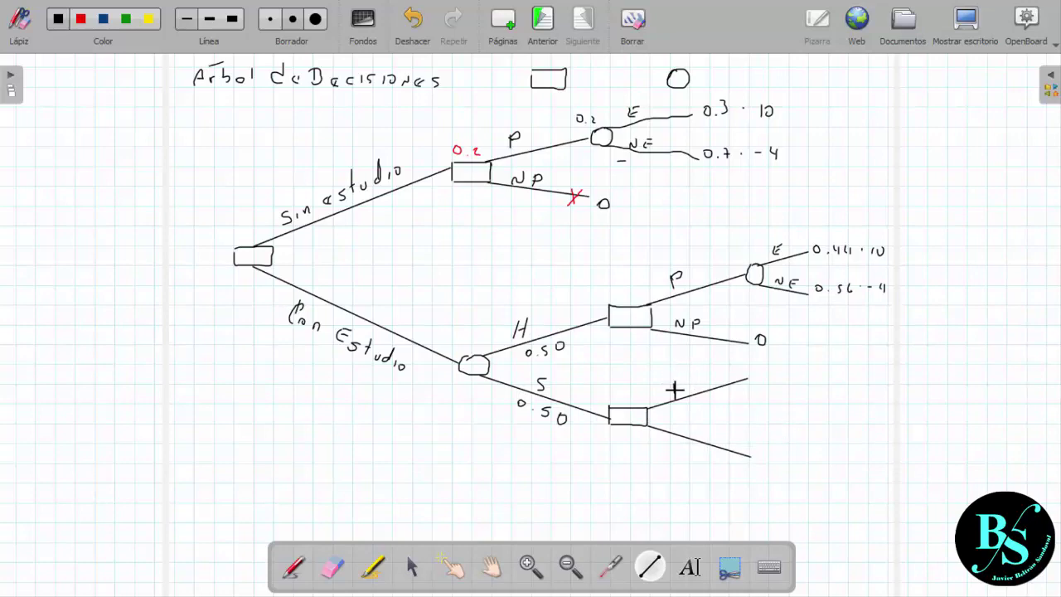
click(297, 568)
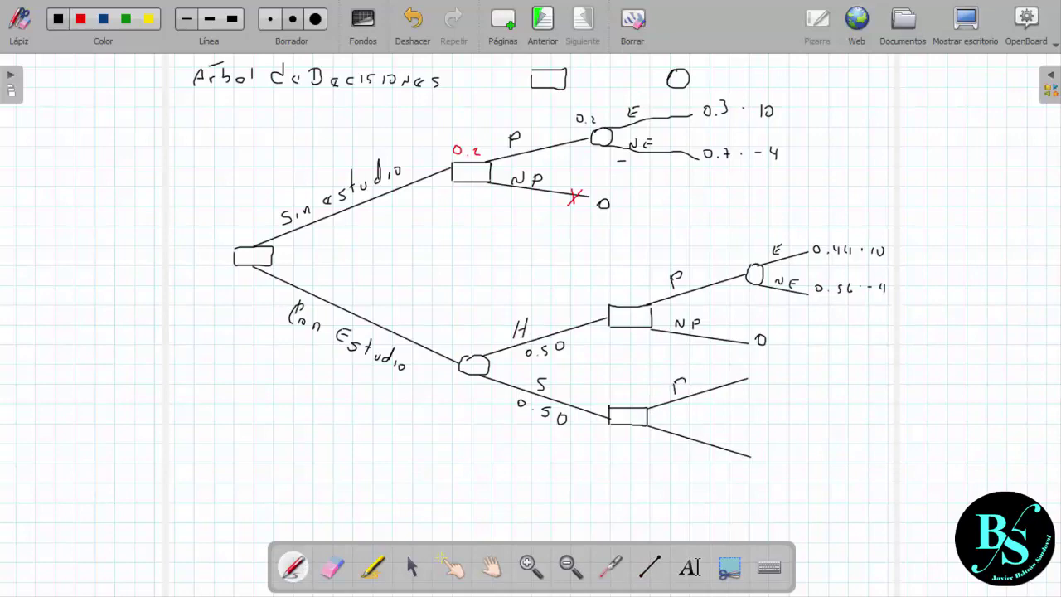
drag(683, 383, 675, 390)
drag(687, 430, 696, 423)
- Draw a chance circle at the end of S's P branch with two short straight outcome branches labelled E and NE
drag(753, 371, 757, 378)
click(650, 567)
mouse_move(770, 371)
mouse_down()
mouse_move(827, 369)
mouse_move(808, 360)
mouse_up()
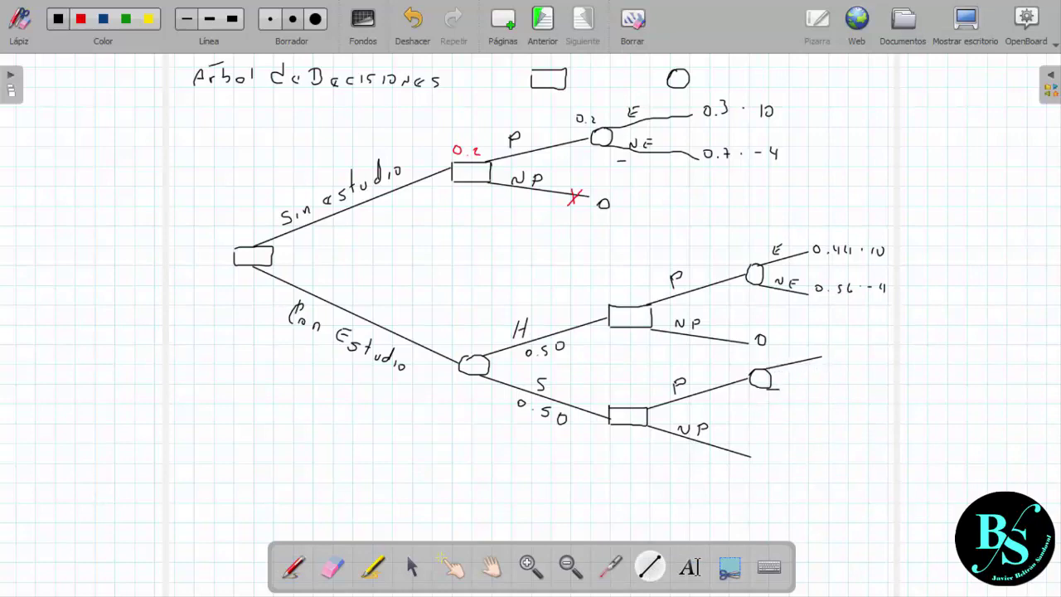
drag(770, 389, 823, 398)
click(293, 569)
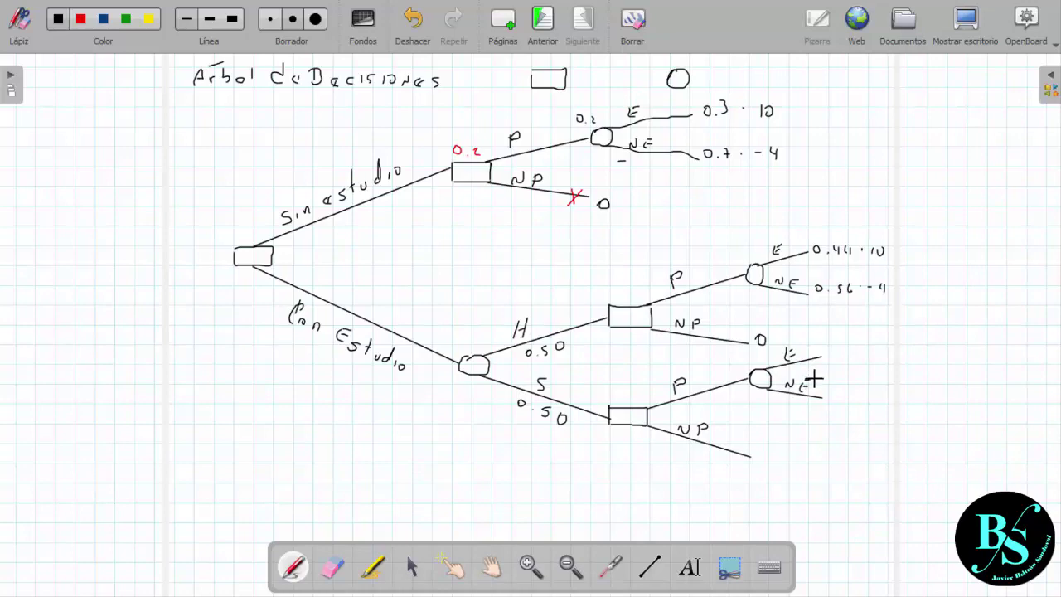
- Consult the Bayes results on the previous page and write 0.16 · 10 beside the E branch under S
click(543, 21)
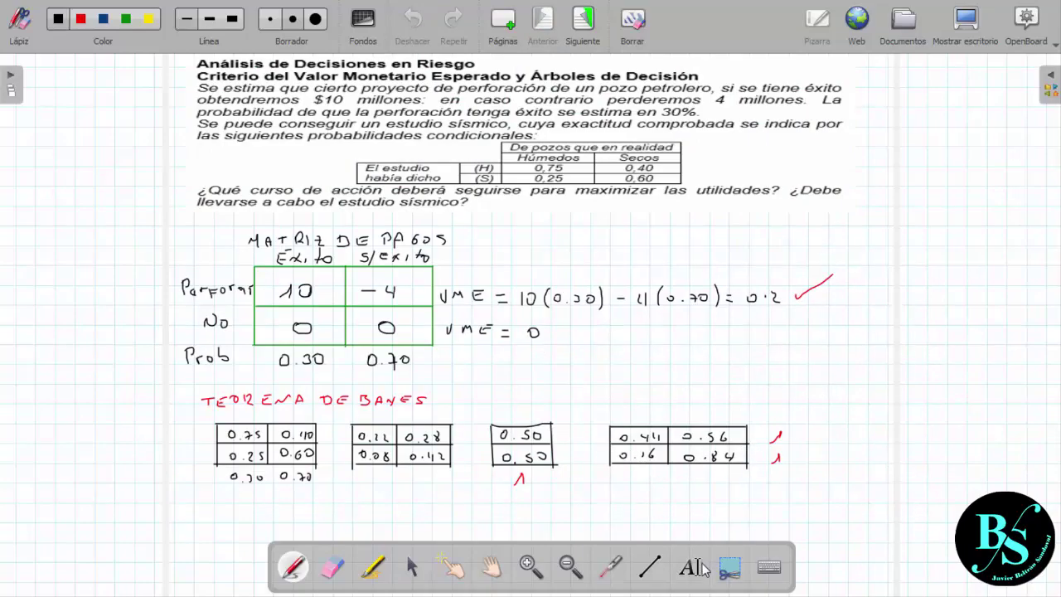
click(584, 22)
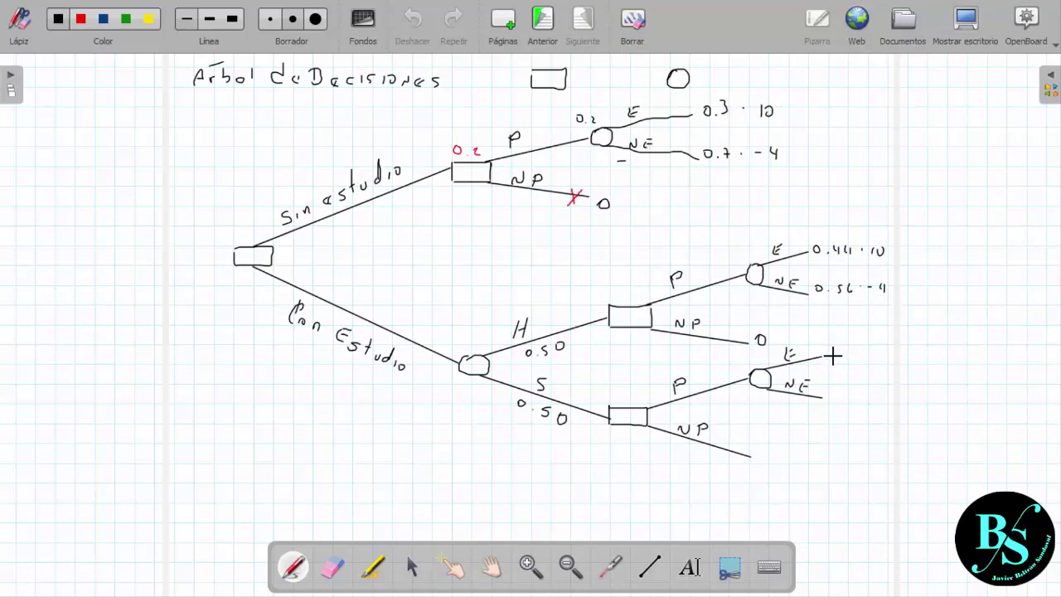
click(843, 360)
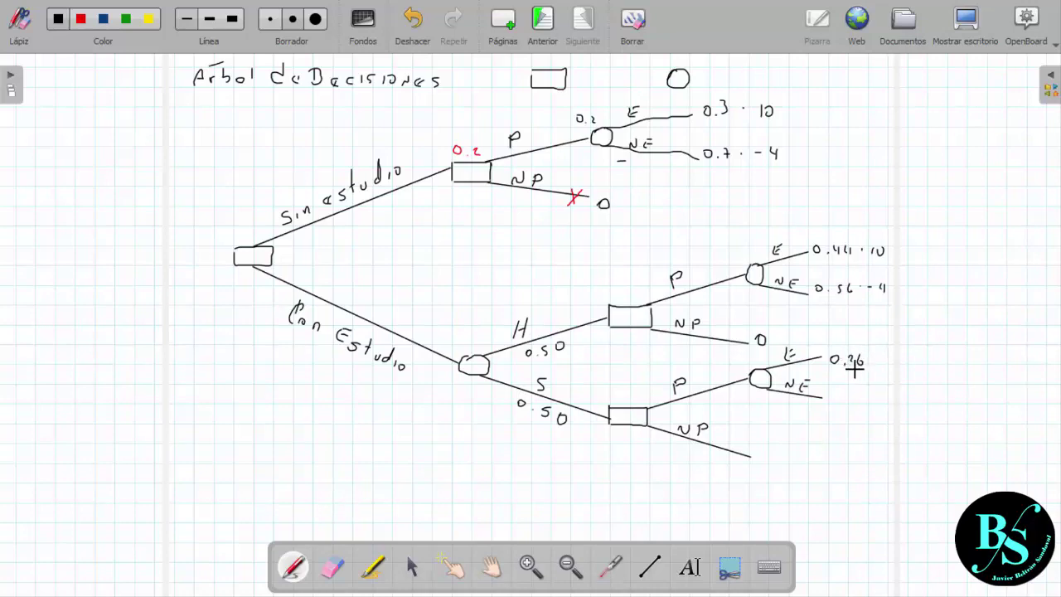
drag(862, 354, 859, 363)
click(877, 360)
mouse_move(885, 354)
mouse_down()
mouse_move(885, 365)
mouse_move(893, 356)
mouse_up()
- Write 0.84 · -4 beside the NE branch under S and 0 at the end of S's NP branch
drag(834, 395, 842, 398)
click(840, 398)
click(881, 397)
drag(884, 396, 892, 395)
drag(759, 451, 757, 458)
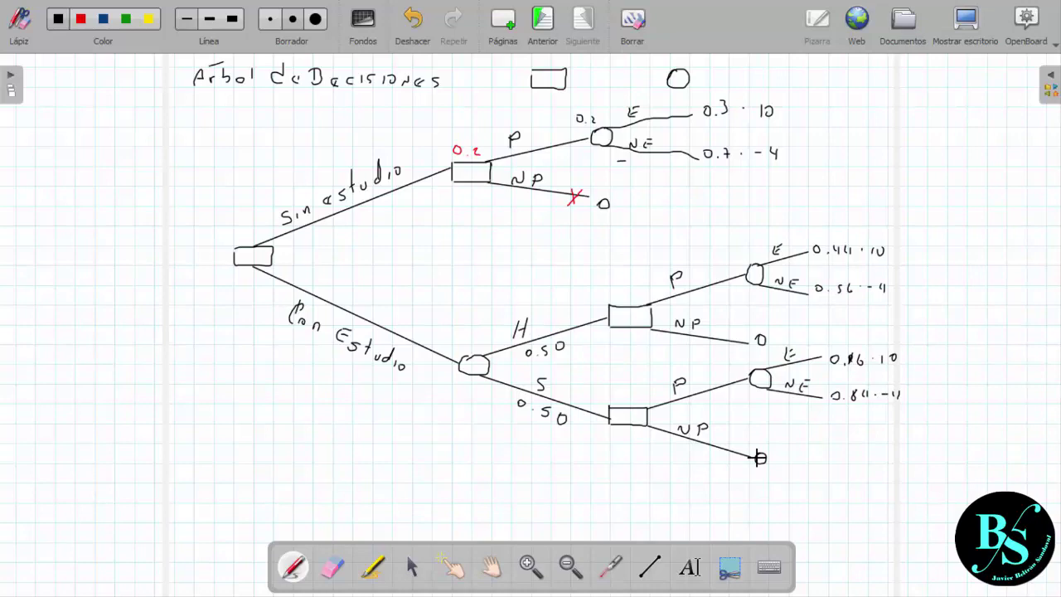
- In red, write 2.16 above H's chance circle and decision rectangle, and mark H's NP branch with 0 and a cross
click(610, 567)
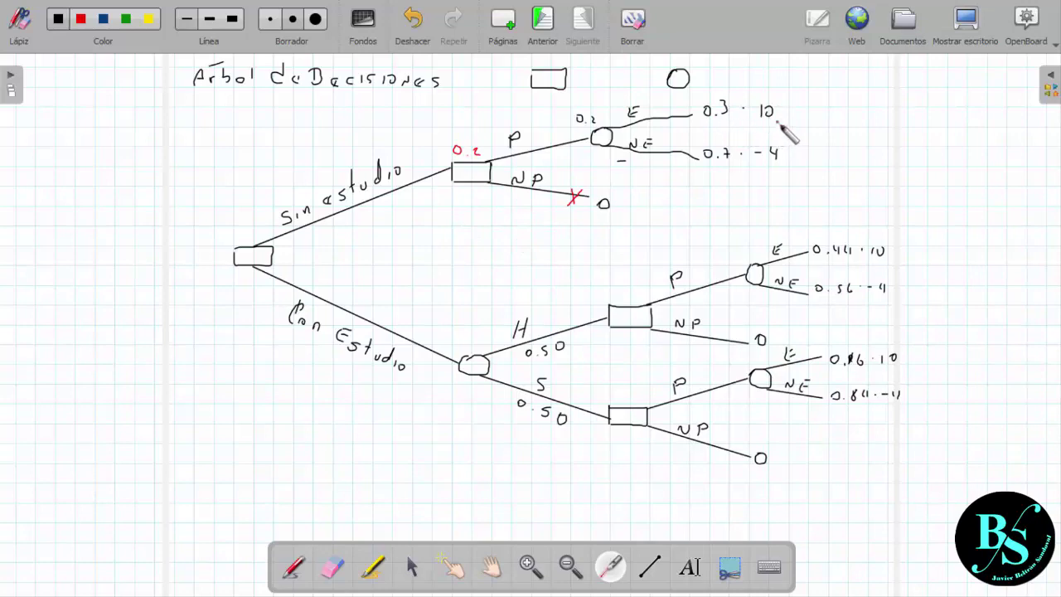
drag(775, 114, 708, 110)
click(293, 568)
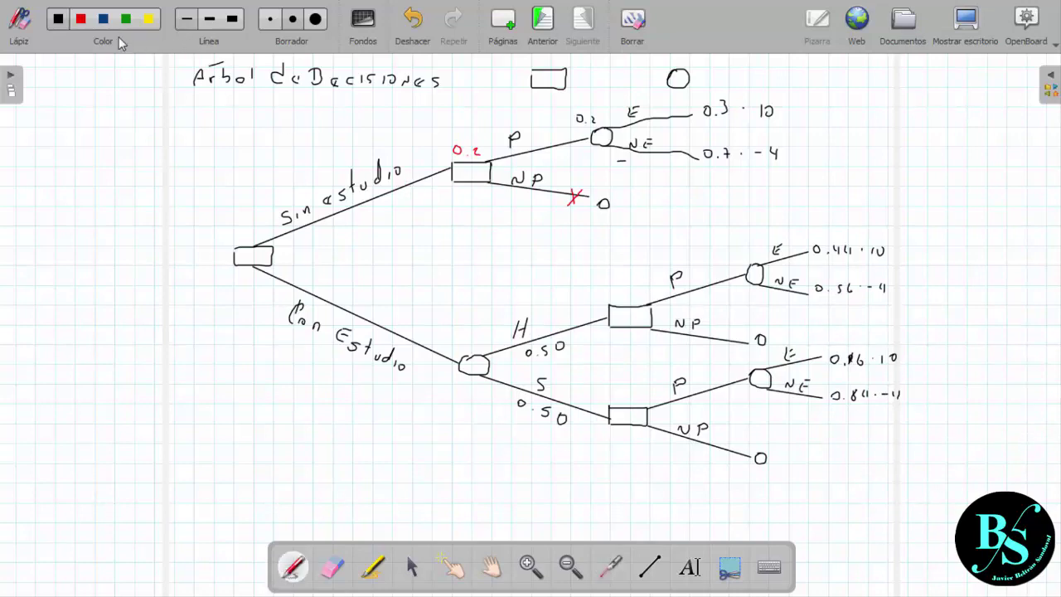
click(84, 20)
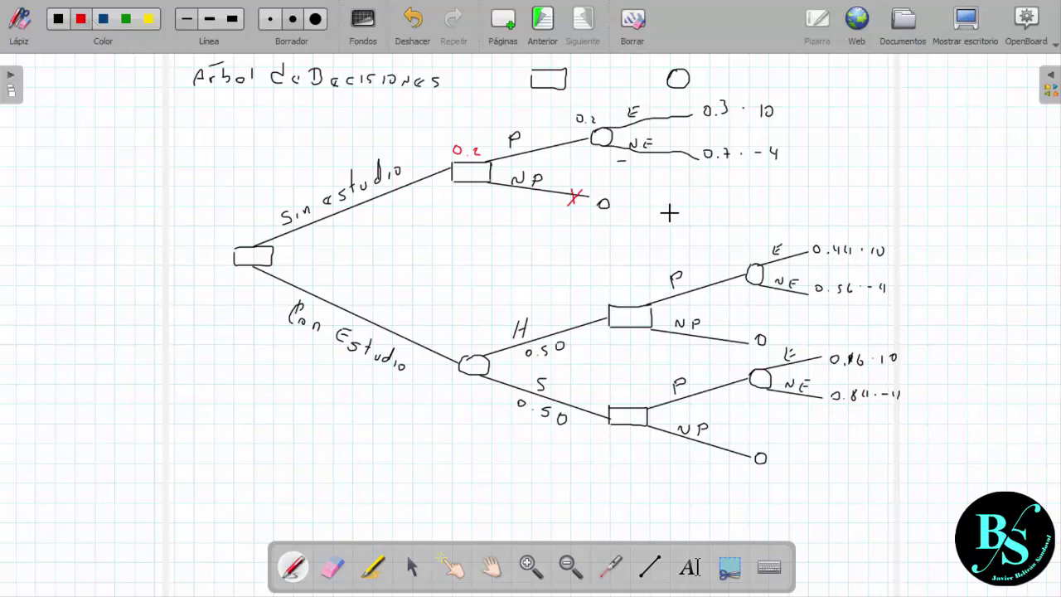
drag(731, 257, 745, 261)
click(739, 259)
drag(749, 326, 744, 326)
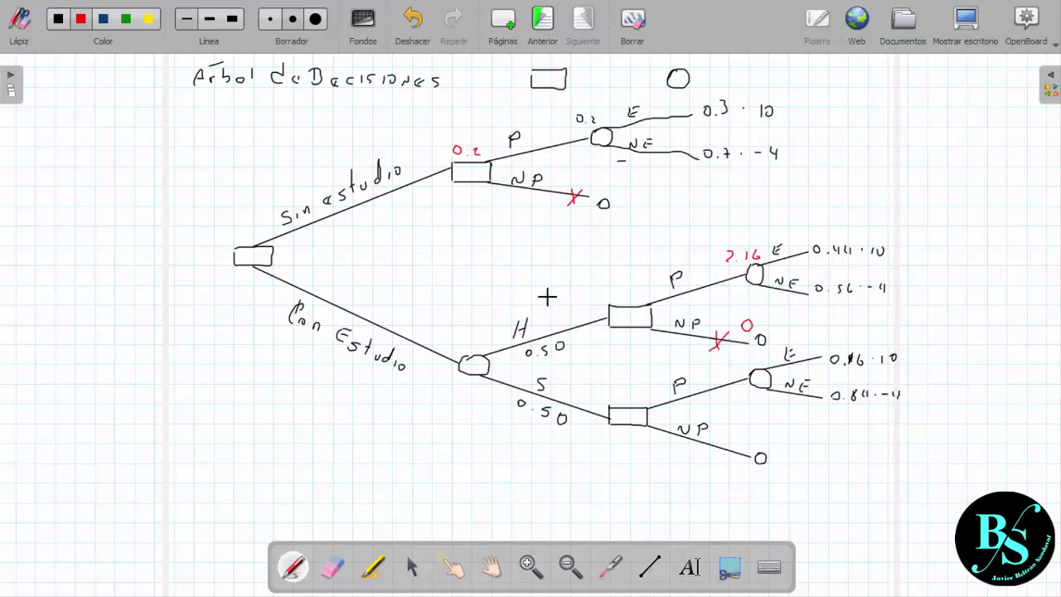
drag(614, 294, 642, 296)
- Write -1.76 in red above S's chance circle, cross out S's P branch and write 0 above the S decision rectangle
drag(729, 362, 768, 363)
click(746, 364)
drag(722, 382, 720, 393)
drag(626, 401, 626, 394)
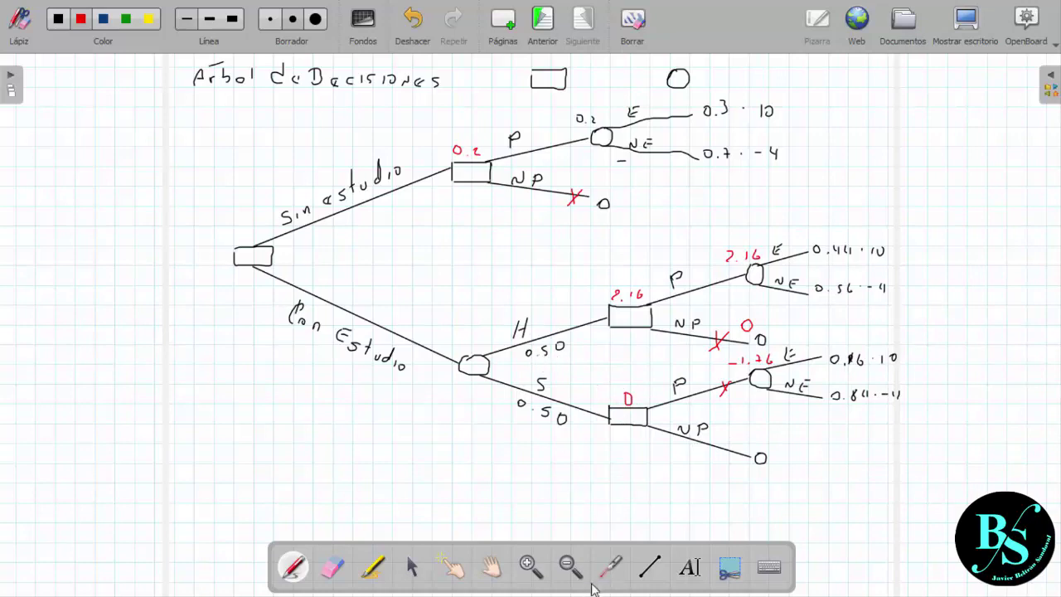
- Point out the S branch probability and write 1.08 in red above the chance circle of the Con Estudio branch
click(611, 567)
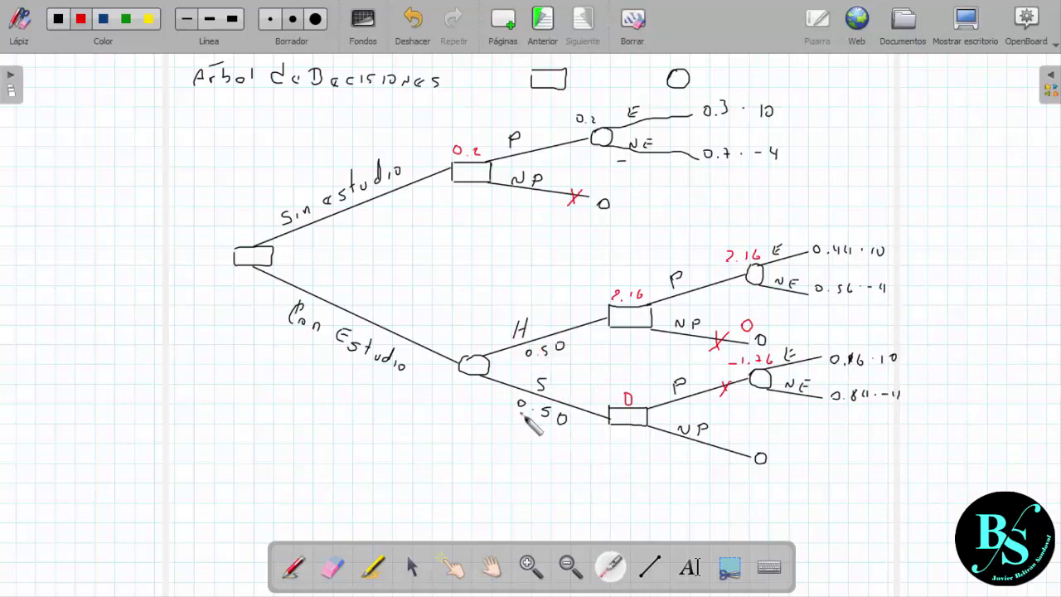
drag(523, 415, 576, 427)
click(298, 574)
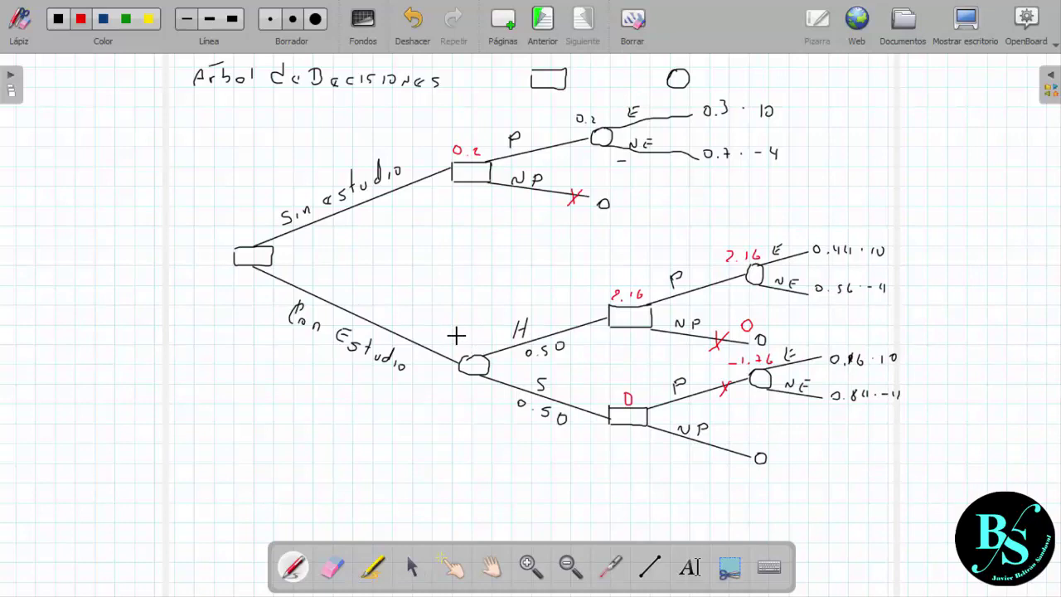
mouse_move(459, 335)
mouse_down()
mouse_move(456, 343)
mouse_move(484, 336)
mouse_up()
click(465, 343)
- Check the problem statement, then write 0.6 in red below the Con Estudio chance circle and 0.48 beside its 1.08
click(542, 20)
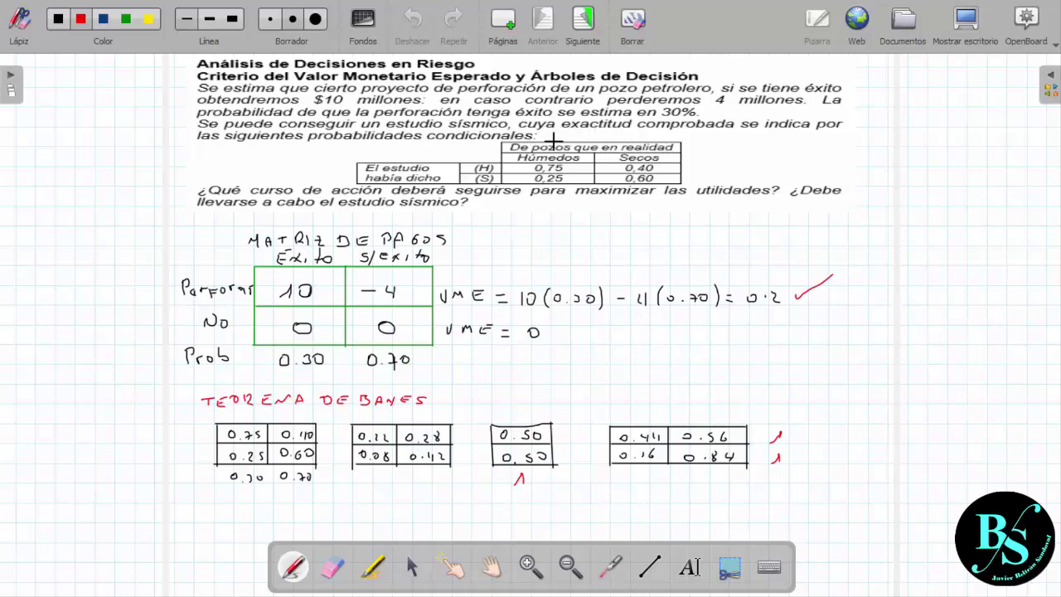
click(586, 24)
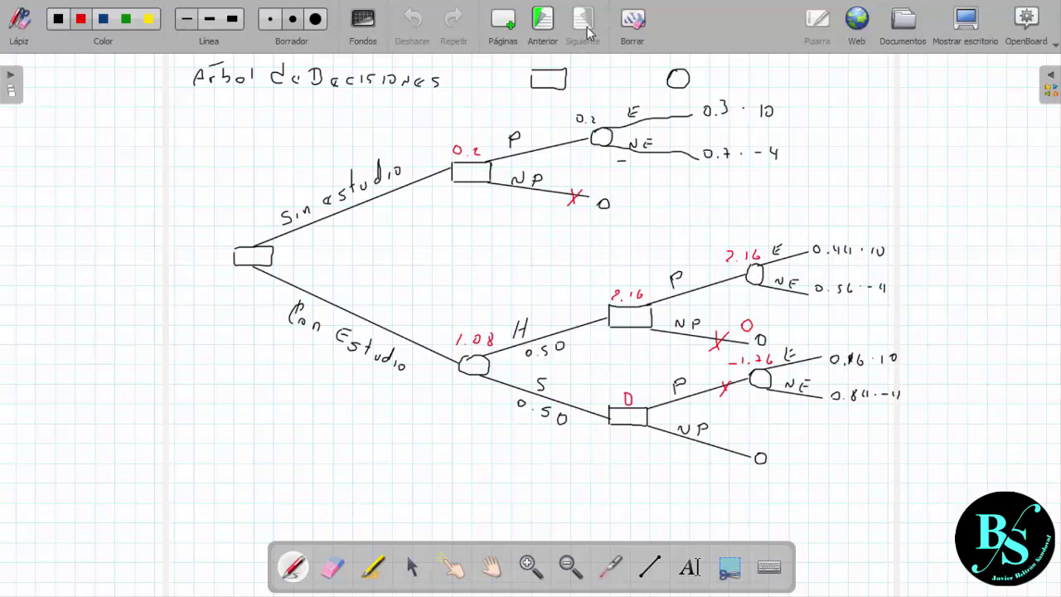
click(437, 398)
drag(437, 398, 438, 399)
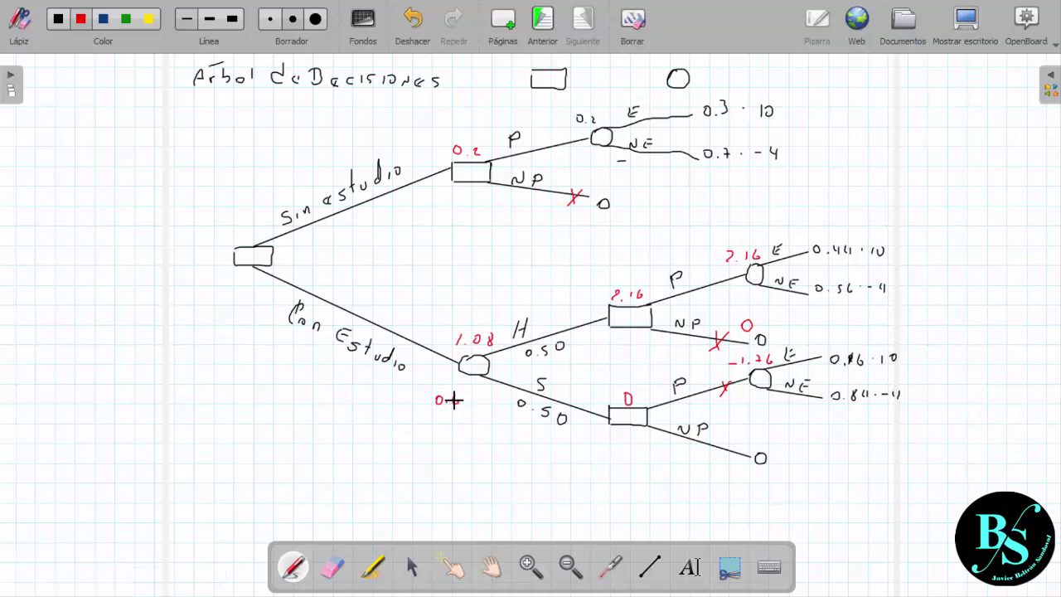
drag(455, 396, 453, 403)
drag(408, 325, 437, 335)
click(415, 332)
- Point out the 0.48 net value and write the chosen expected value in green above the root decision rectangle
click(613, 569)
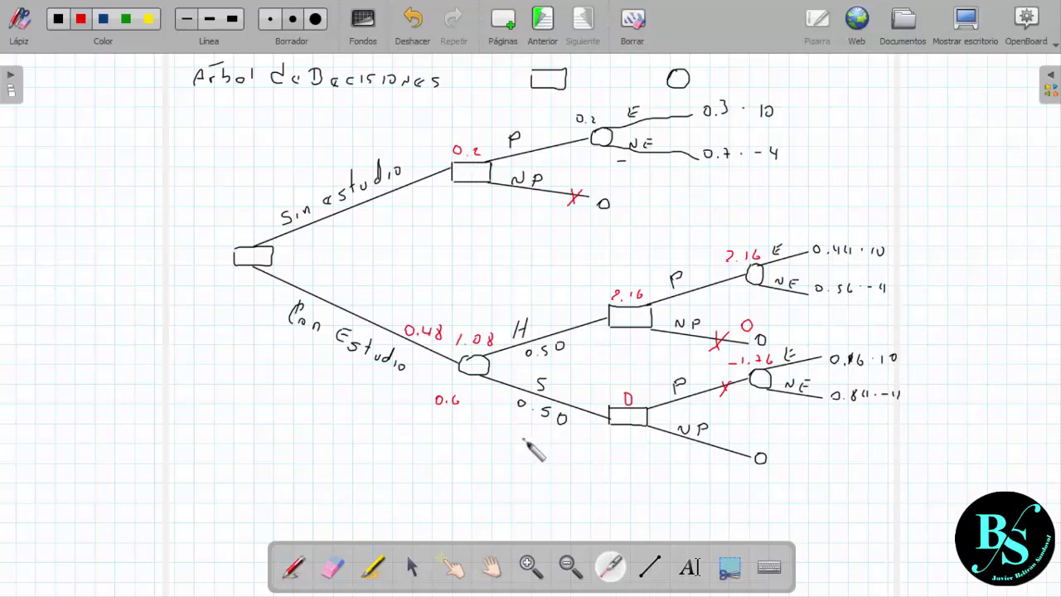
click(423, 332)
click(296, 569)
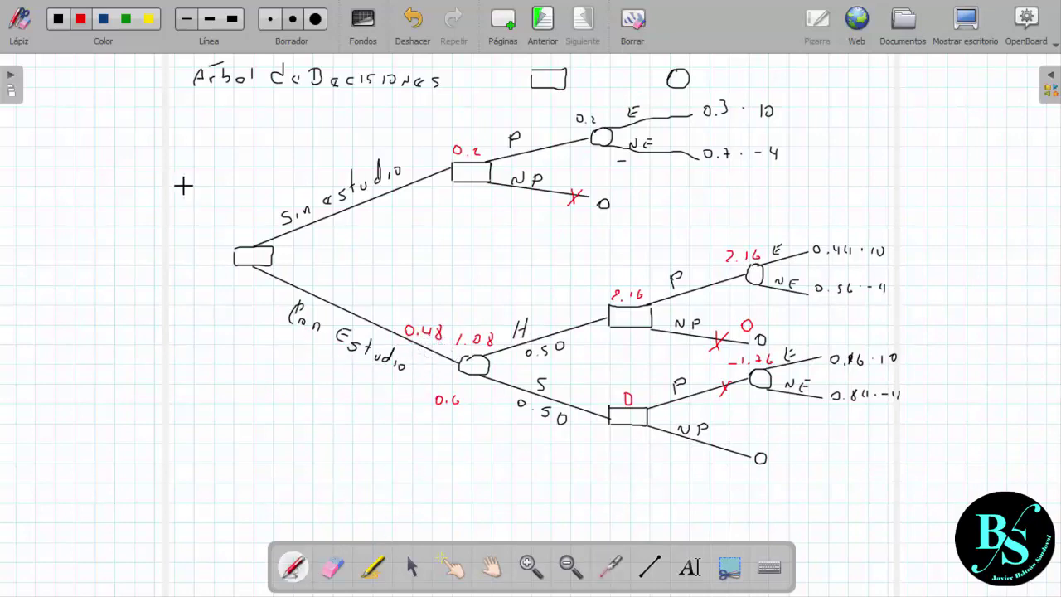
click(126, 20)
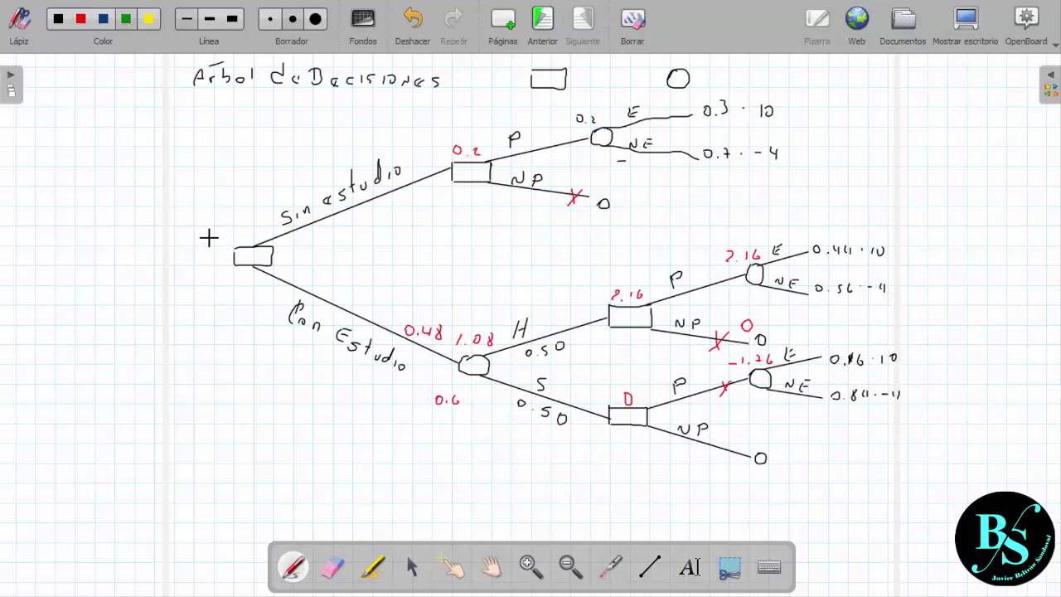
drag(209, 237, 231, 242)
click(220, 240)
drag(238, 234, 239, 238)
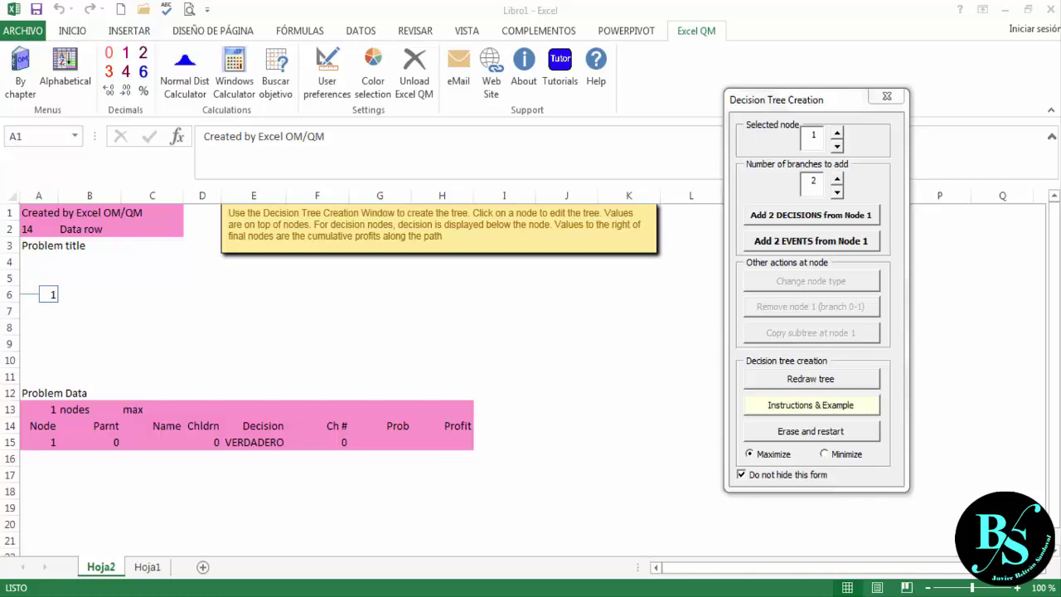
- In Excel QM's decision tree sheet, add 2 decisions from node 1 and name them S/Estudio and Estudio
mouse_move(1059, 594)
click(813, 217)
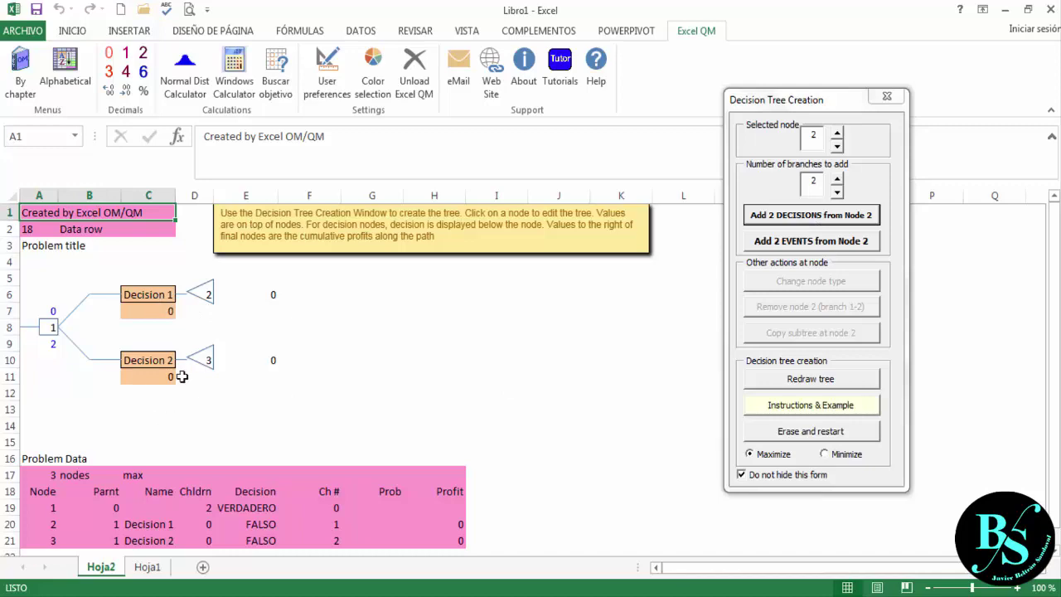
click(150, 297)
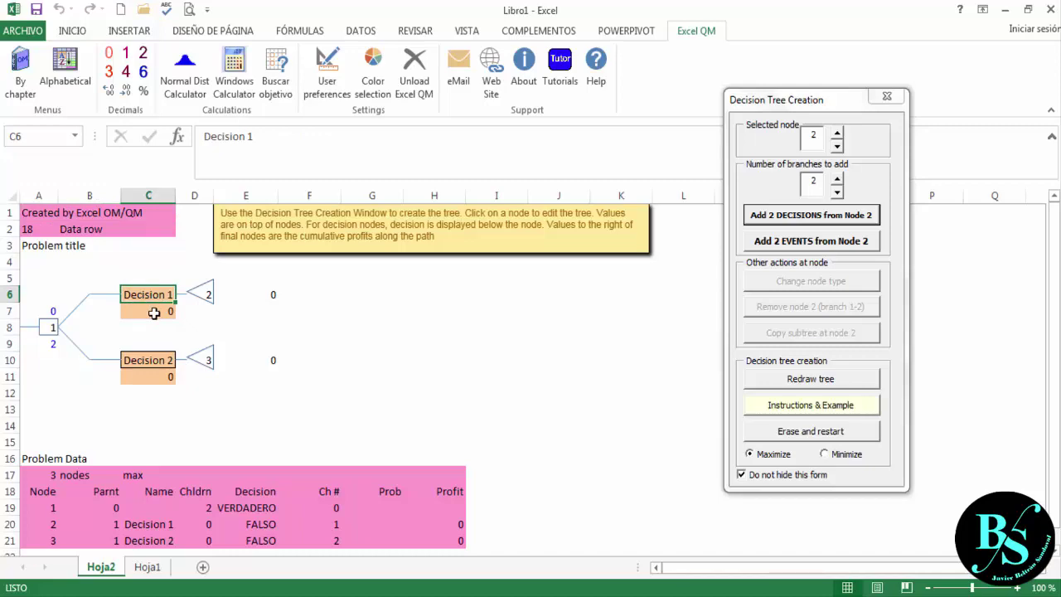
text(S)
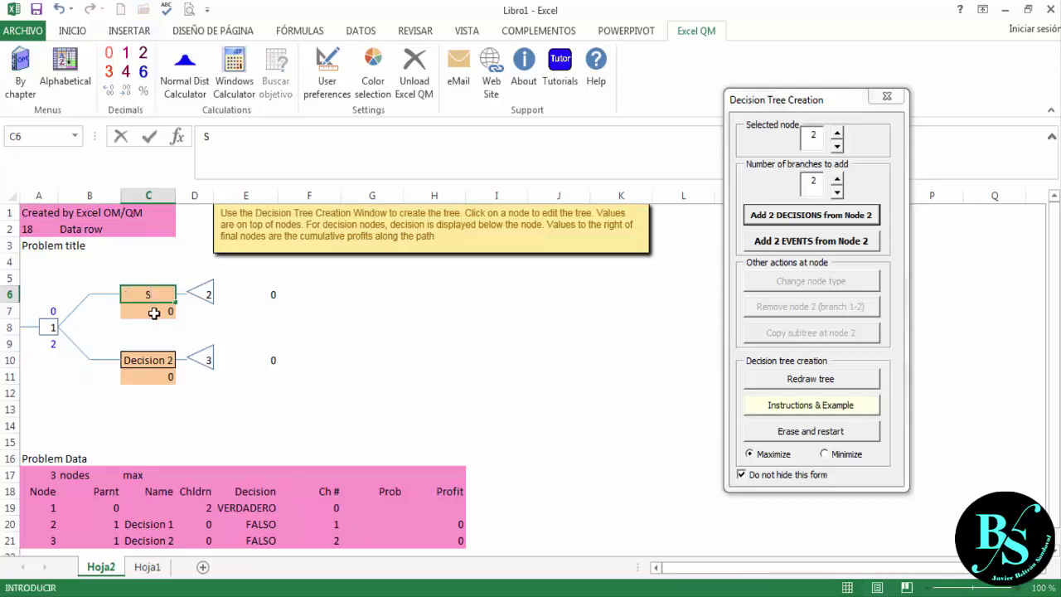
text(/Estudio)
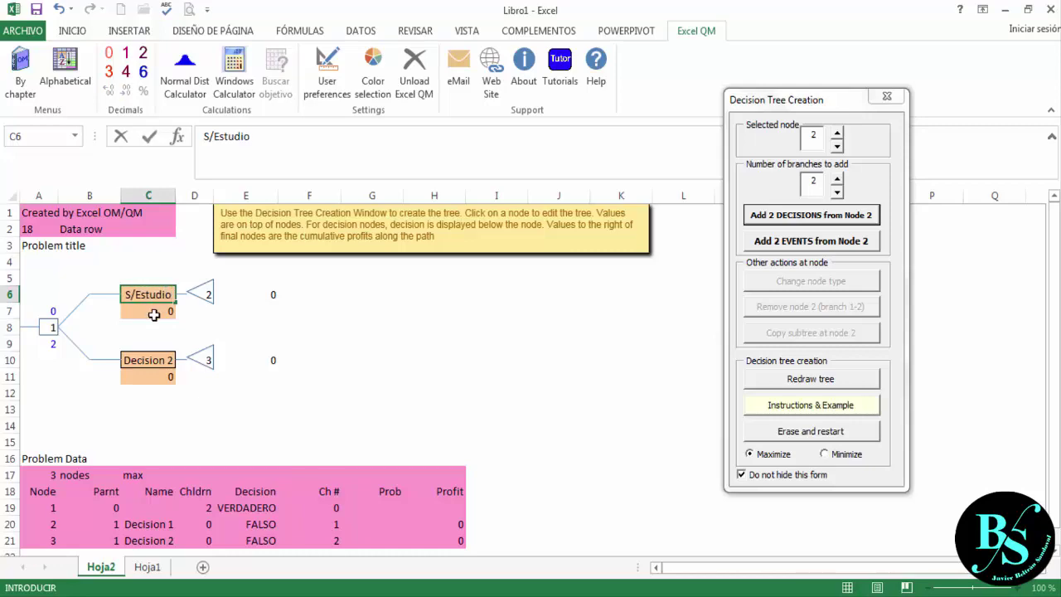
click(156, 360)
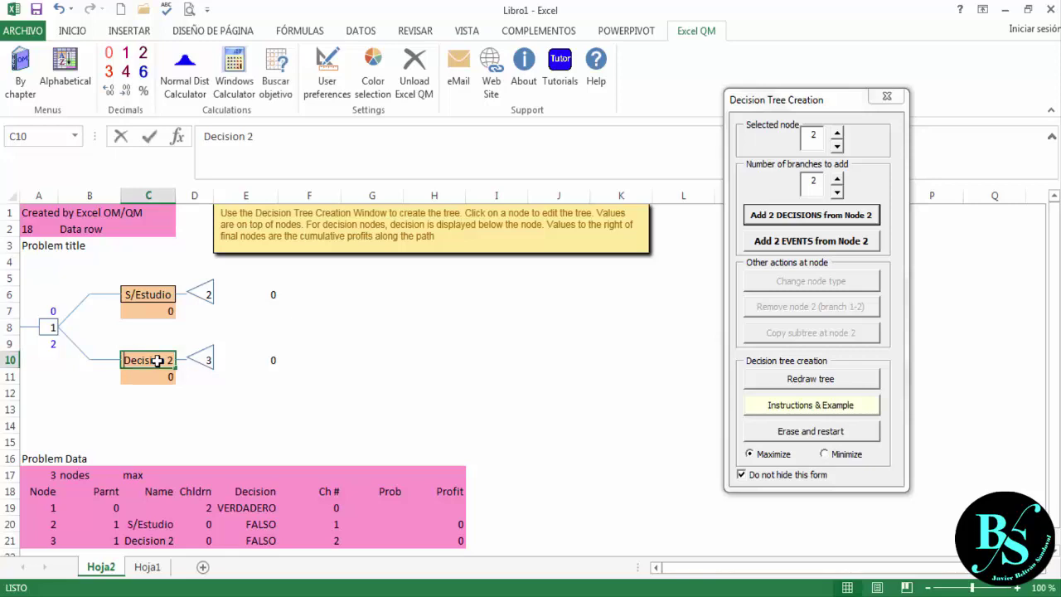
text(Estudio)
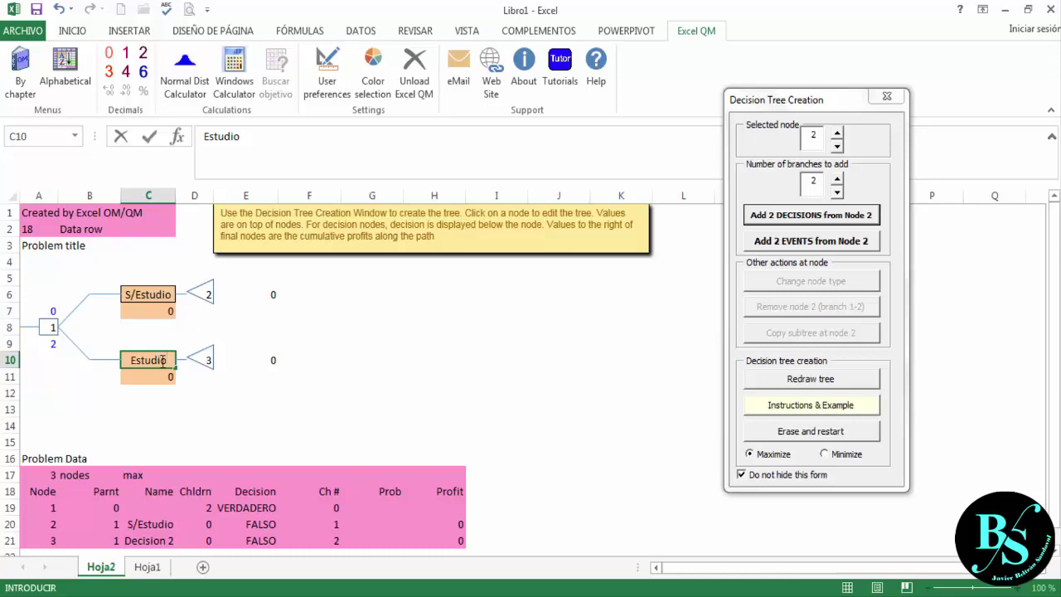
- Add 2 decisions from node 2 on the S/Estudio branch and name them Perforar and N/Perforar
click(207, 298)
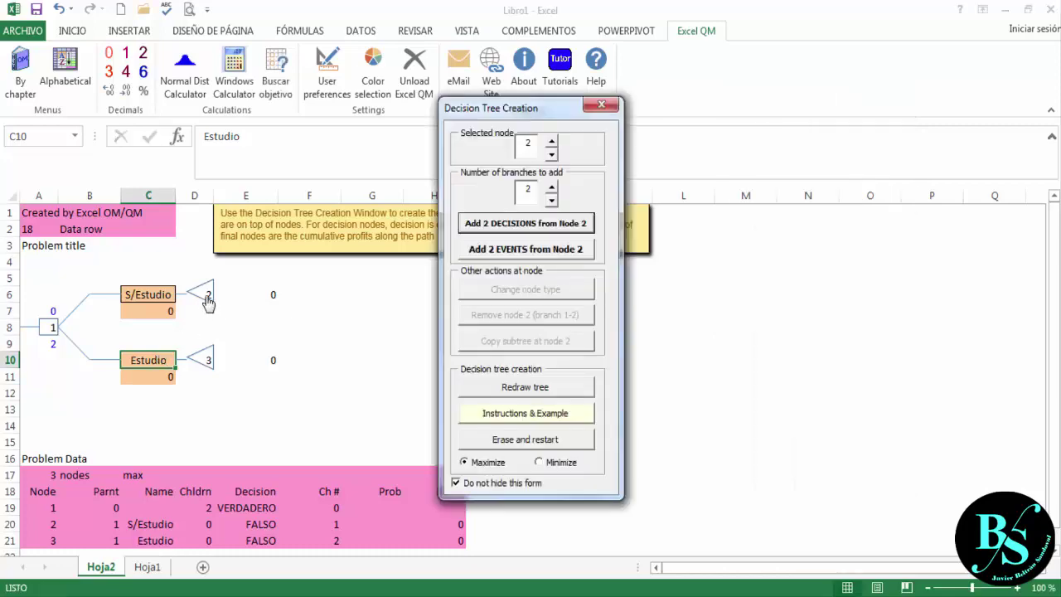
drag(537, 109, 814, 148)
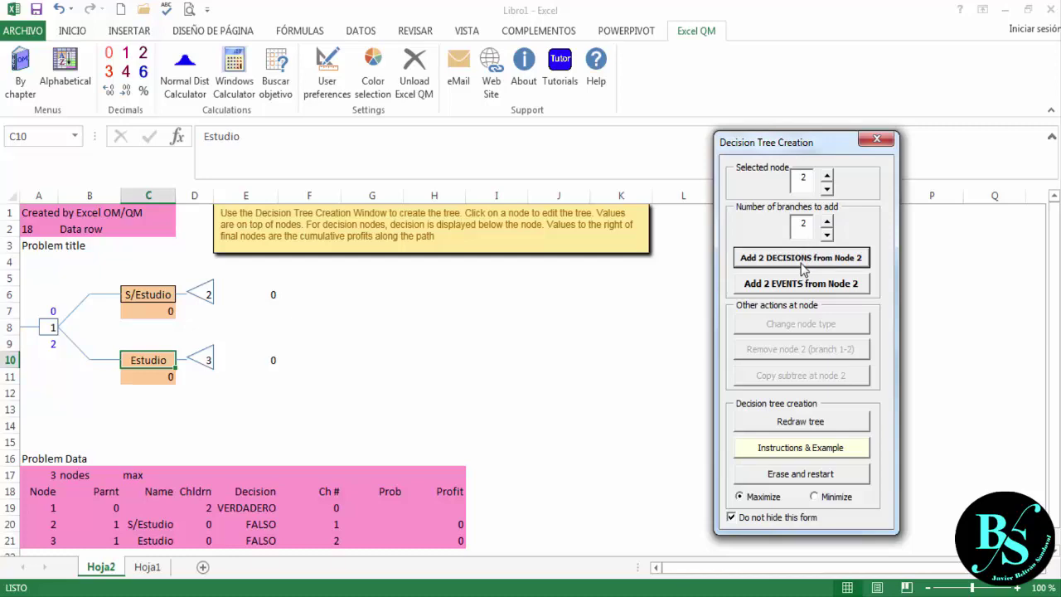
click(801, 259)
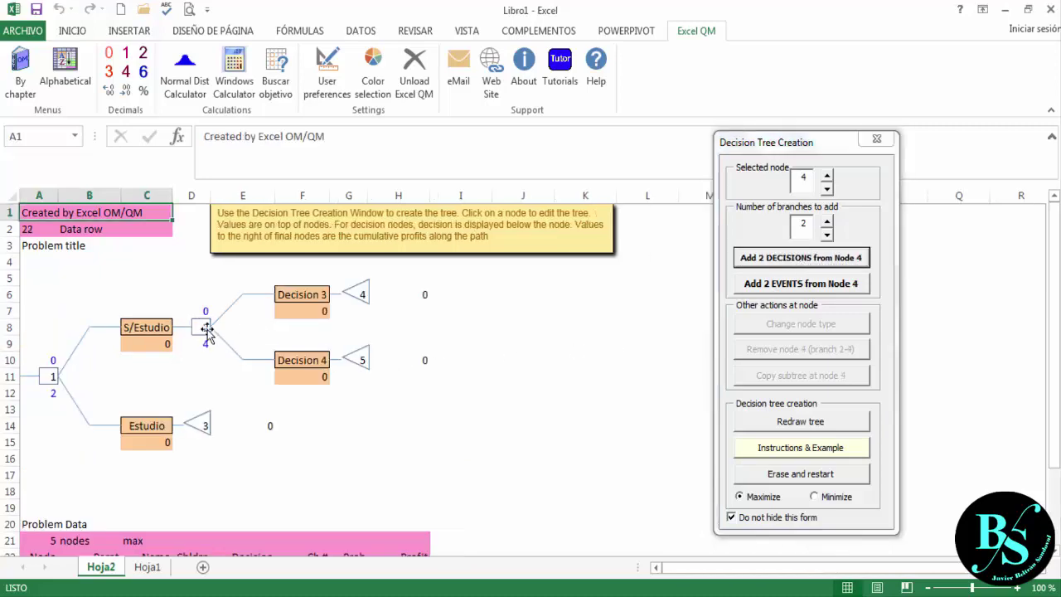
click(305, 296)
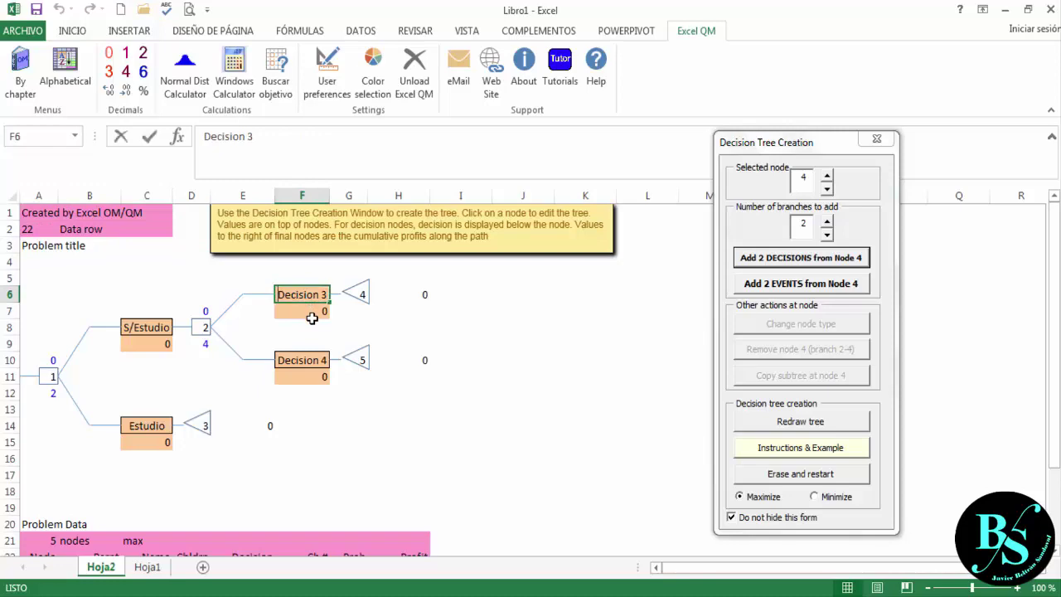
text(Perforar)
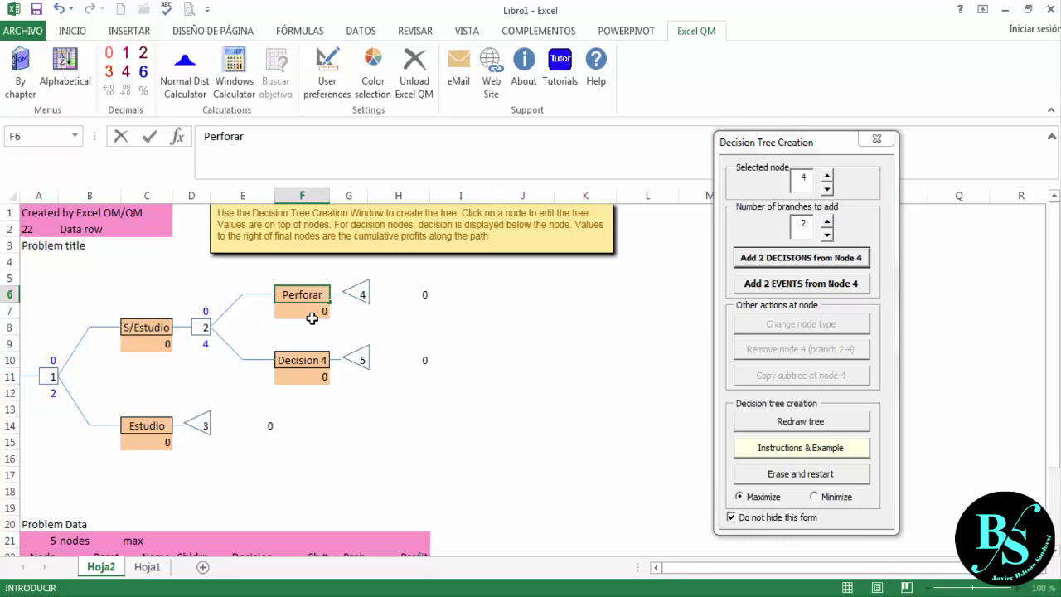
click(306, 360)
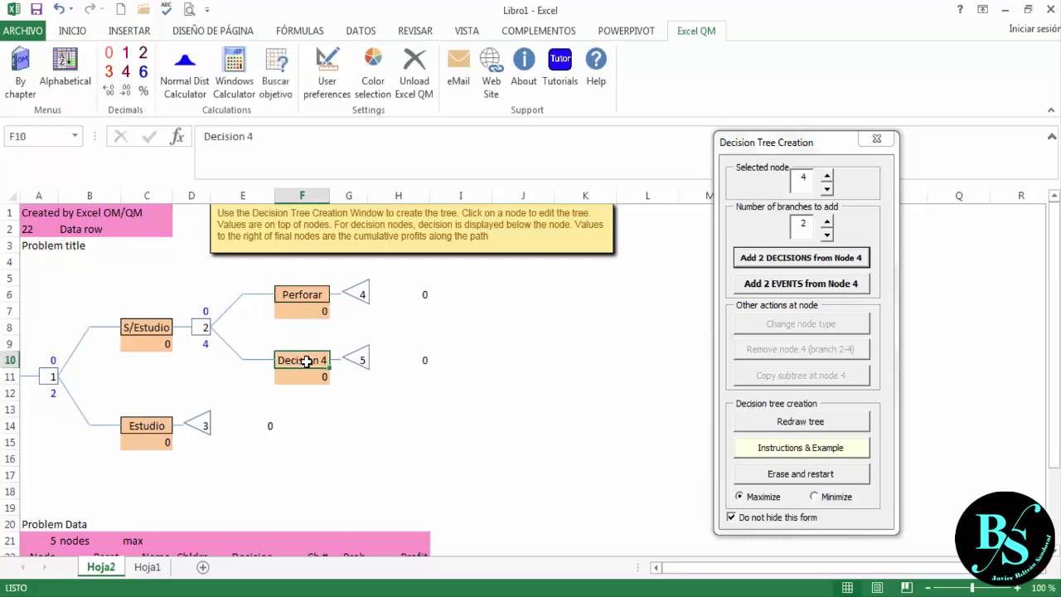
text(N/P)
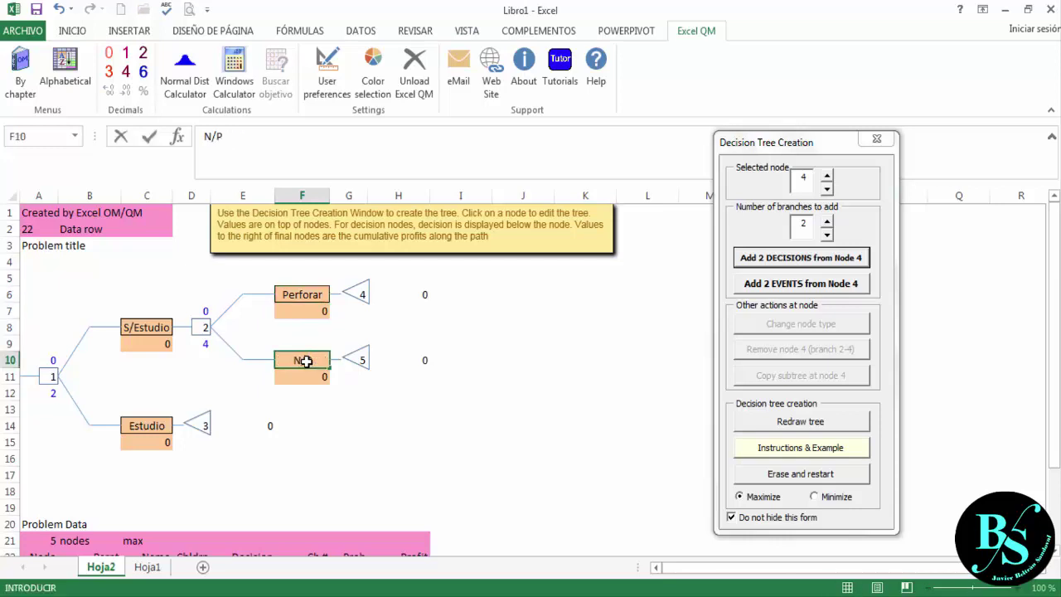
text(erforar)
click(486, 346)
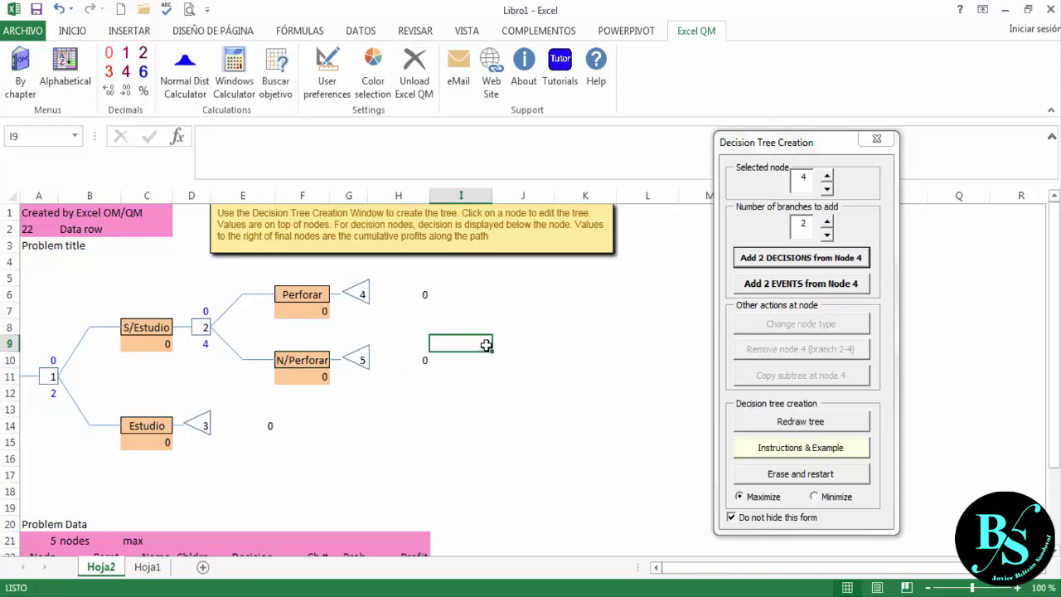
- Add 2 events from node 4 on the Perforar branch and set the first event's probability to 0,3
click(365, 300)
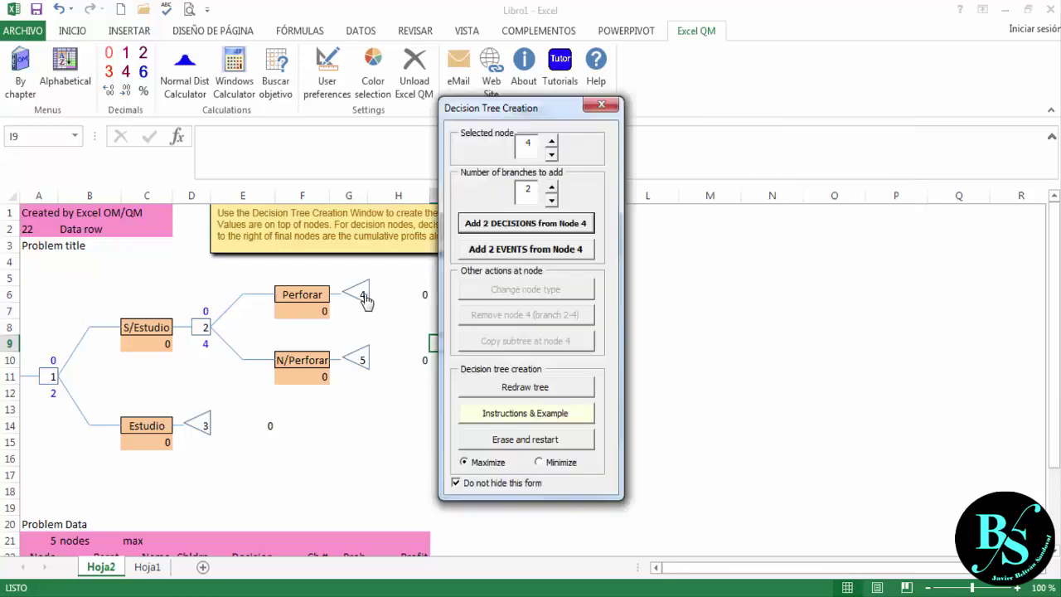
drag(534, 112, 755, 146)
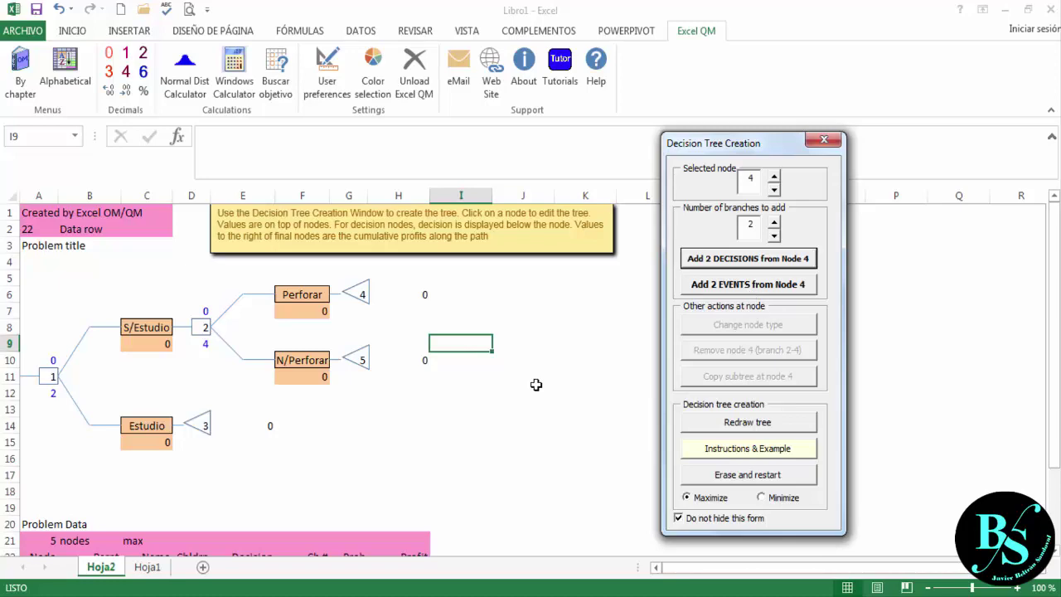
click(742, 286)
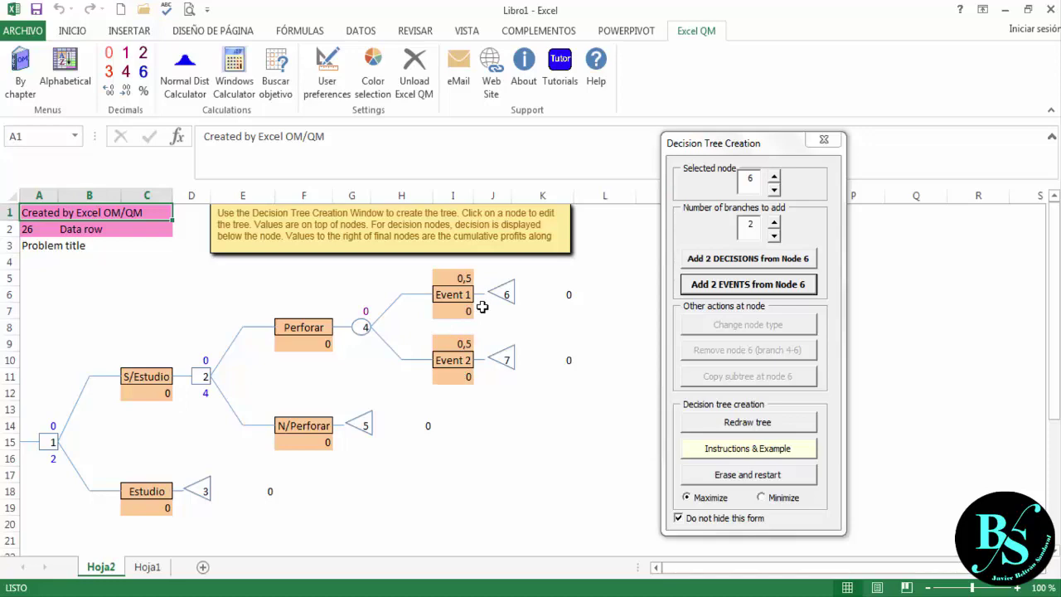
click(462, 278)
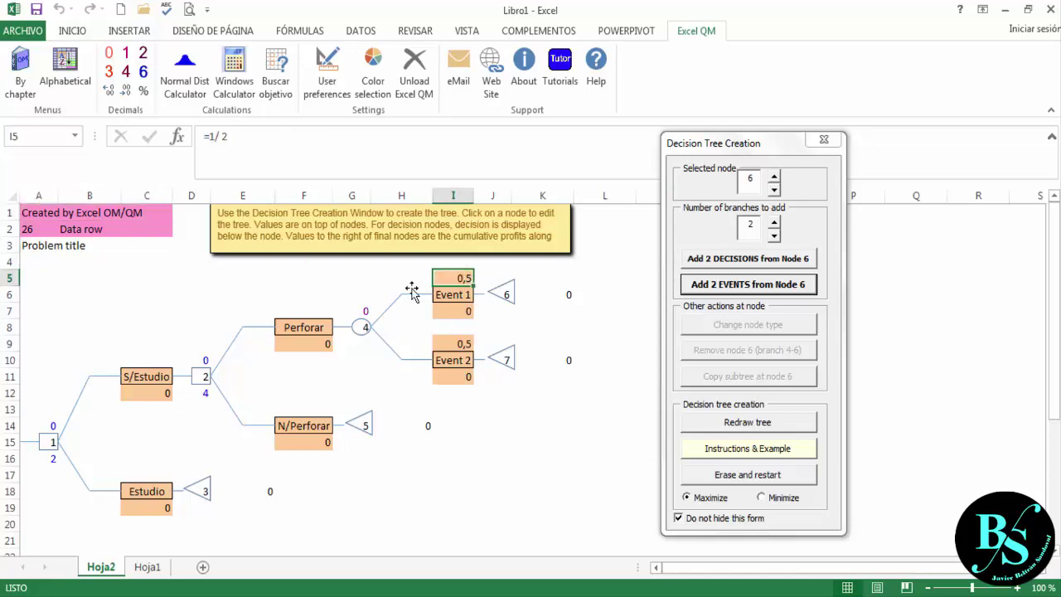
text(0)
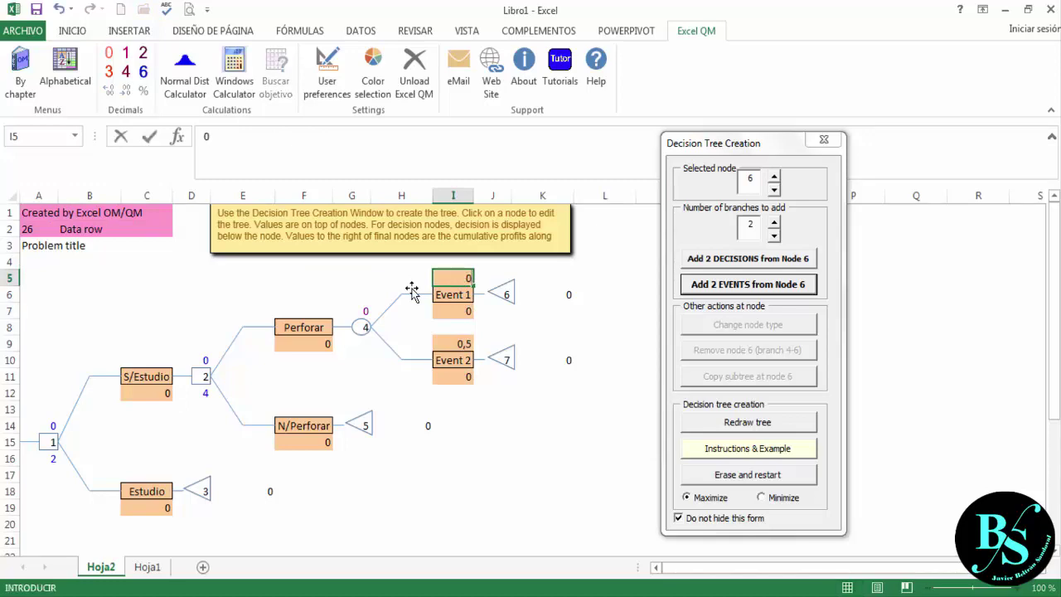
text(,3)
key(Return)
key(Return)
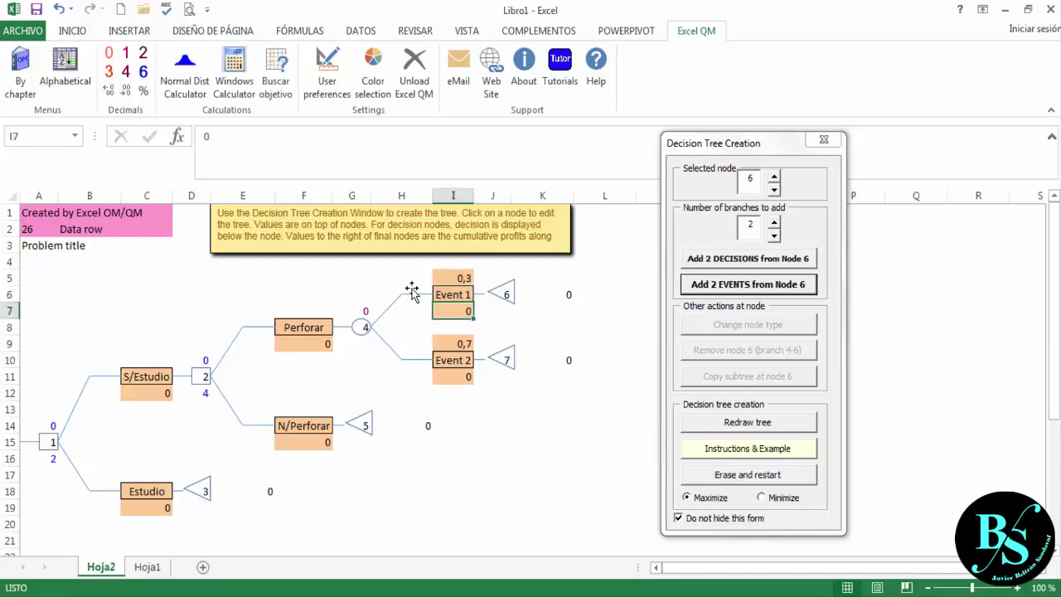
- Set the profits of node 4's two events to 10 for the first and -4 for the second
key(Return)
key(Return)
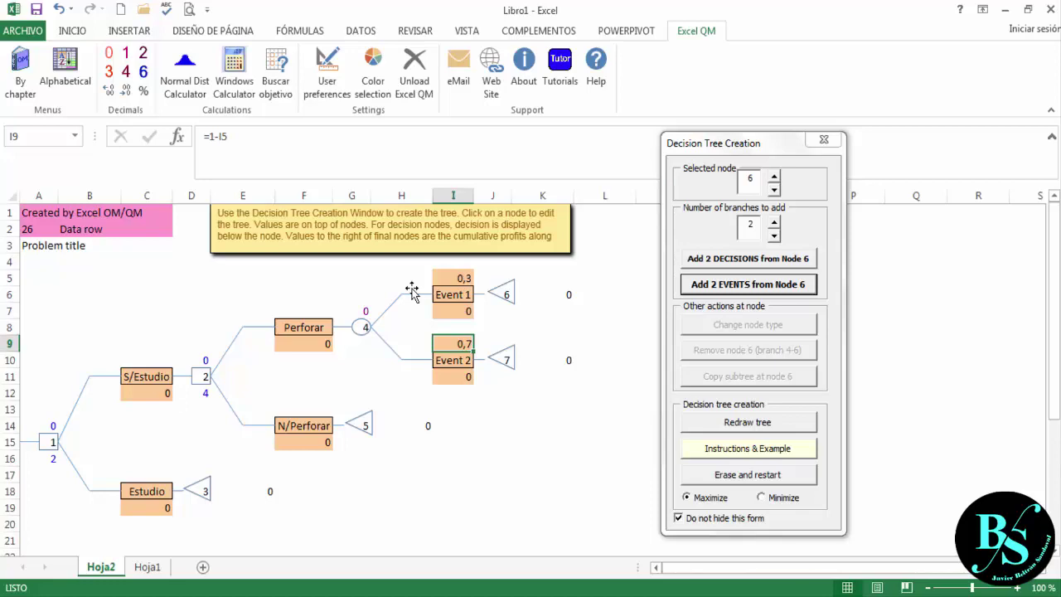
key(Down)
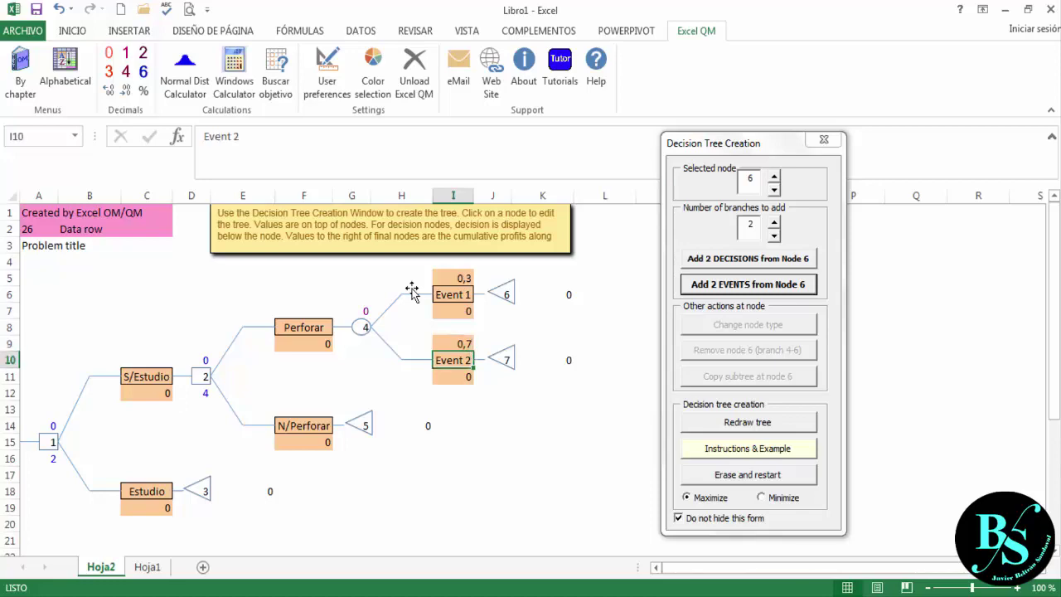
key(Up)
key(Up)
key(Up)
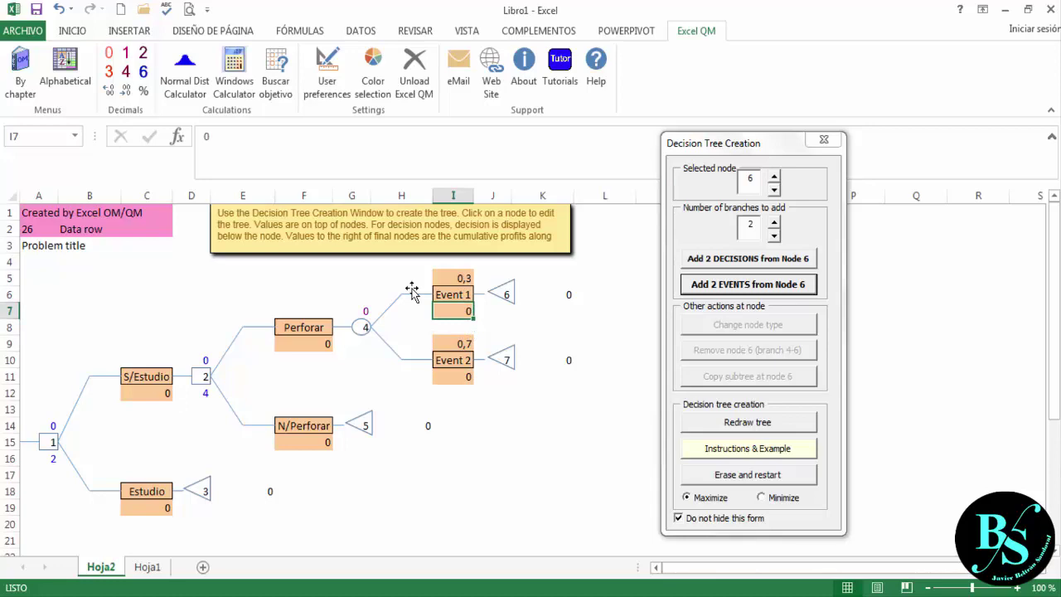
text(10)
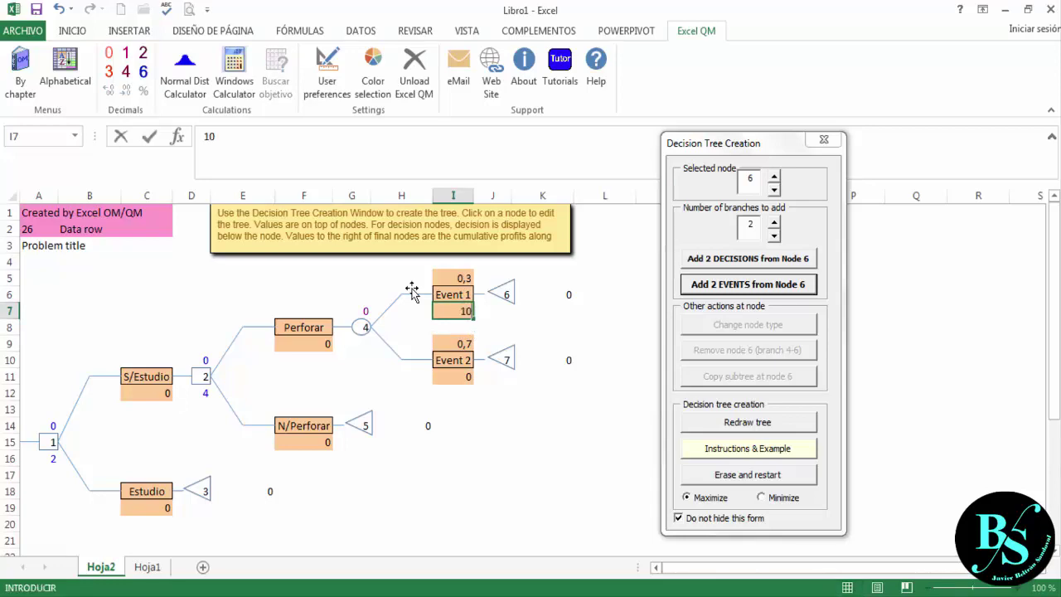
key(Return)
key(Down)
key(Down)
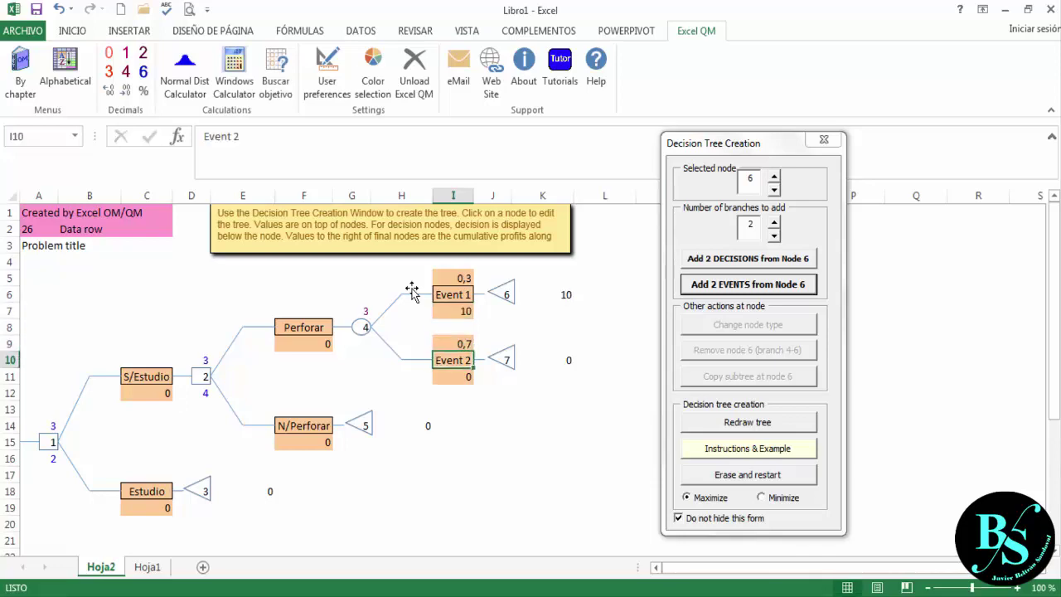
key(Down)
text(-4)
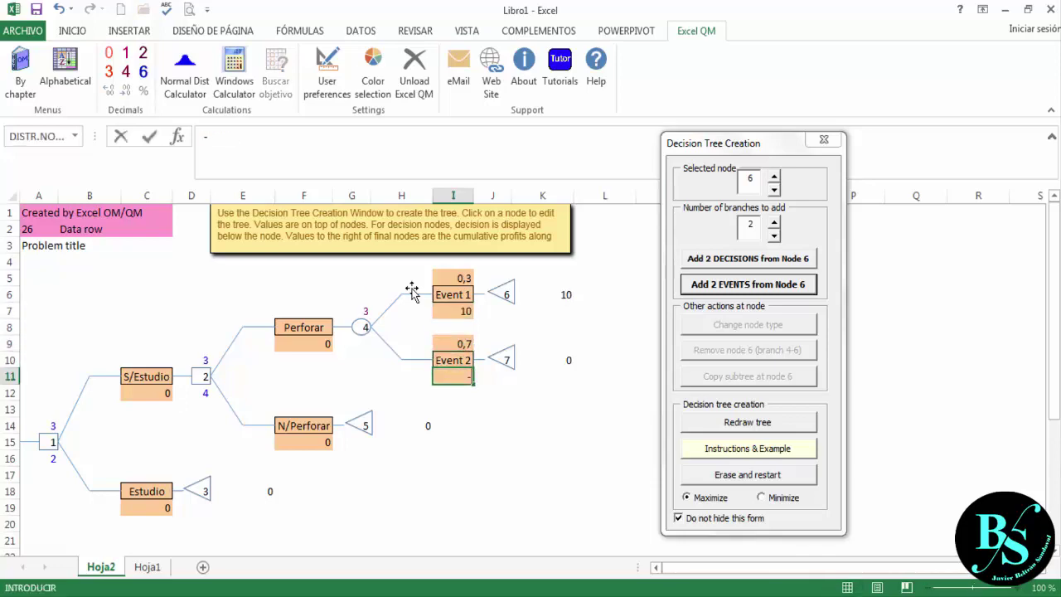
- Rename node 4's two events as Éxito and S/Éxito
key(Up)
key(Up)
key(Up)
key(Up)
key(Up)
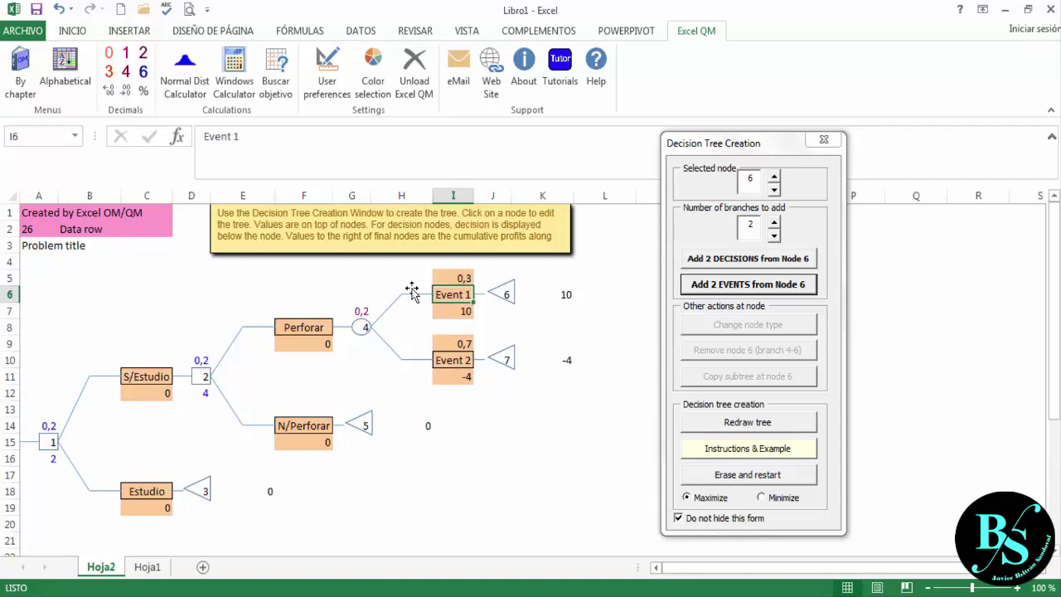
text({E)
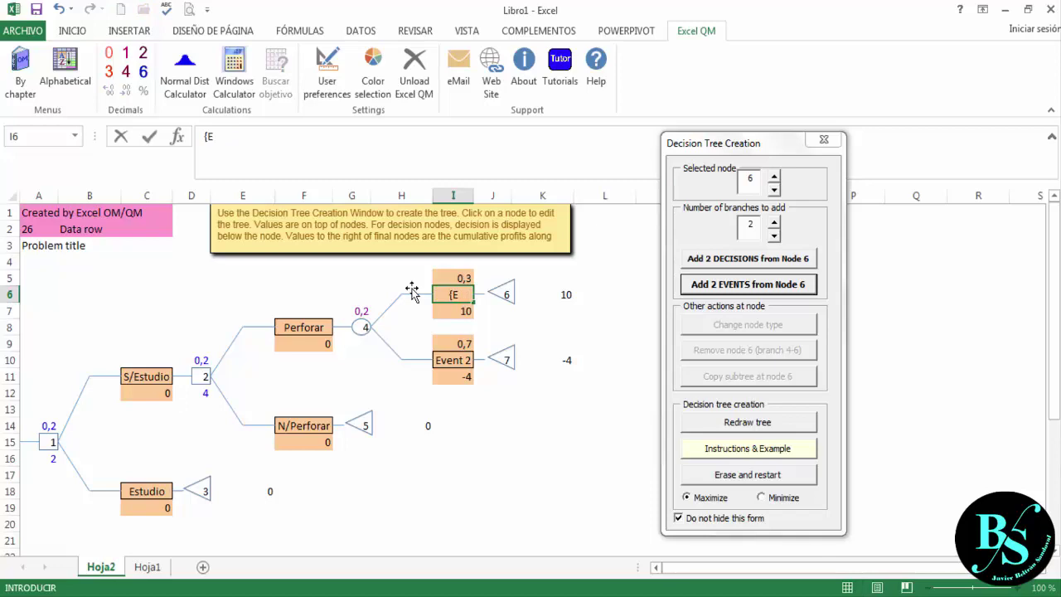
key(BackSpace)
key(BackSpace)
text(Éxito)
key(Return)
key(Down)
key(Down)
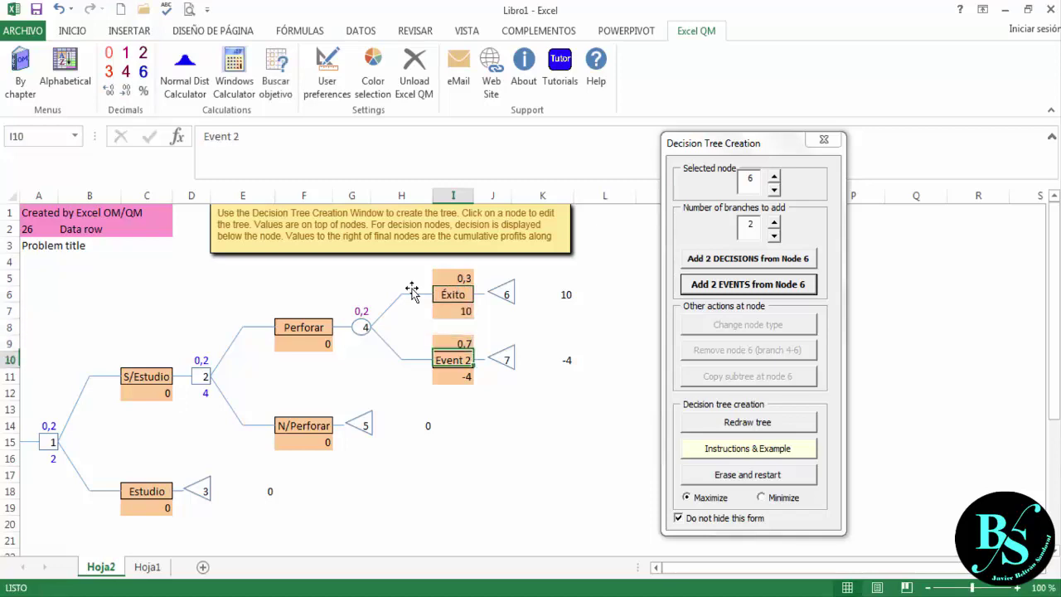
text(S)
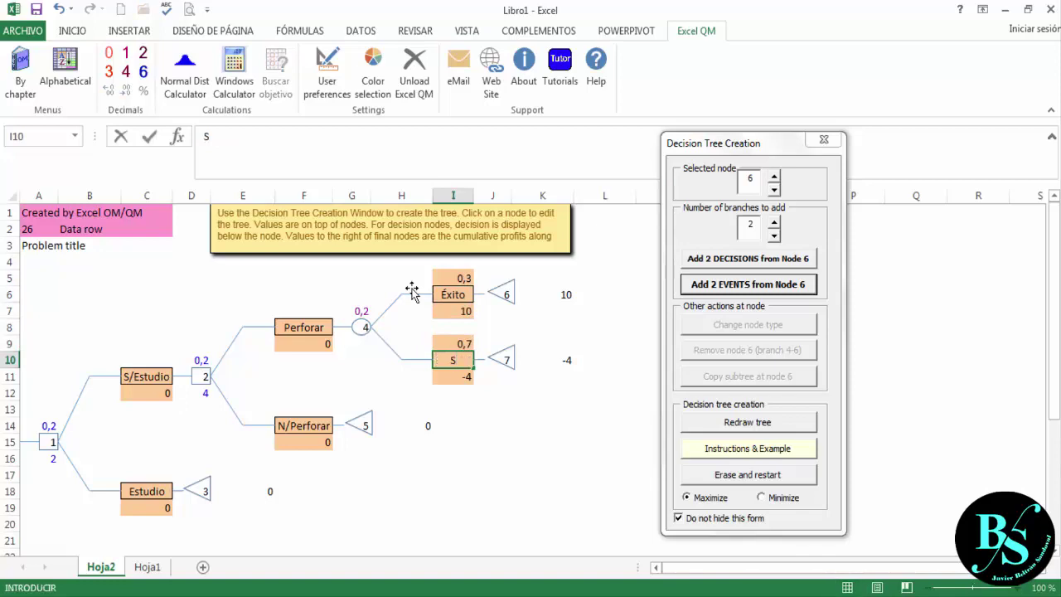
text(/Éxito)
click(543, 415)
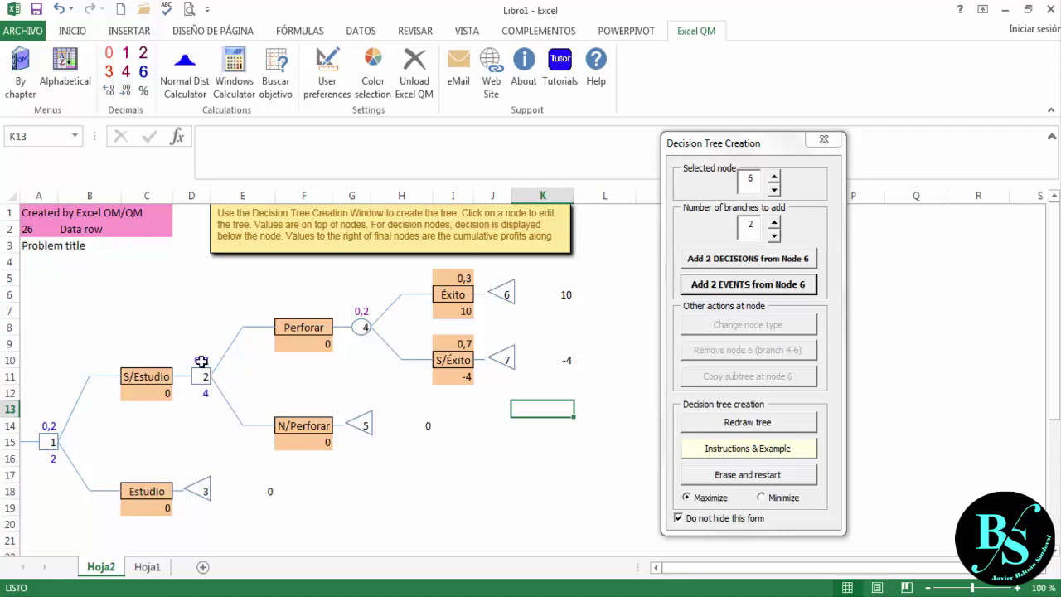
- Add 2 events from node 3 on the Estudio branch and name them H and S
click(204, 491)
drag(522, 109, 744, 108)
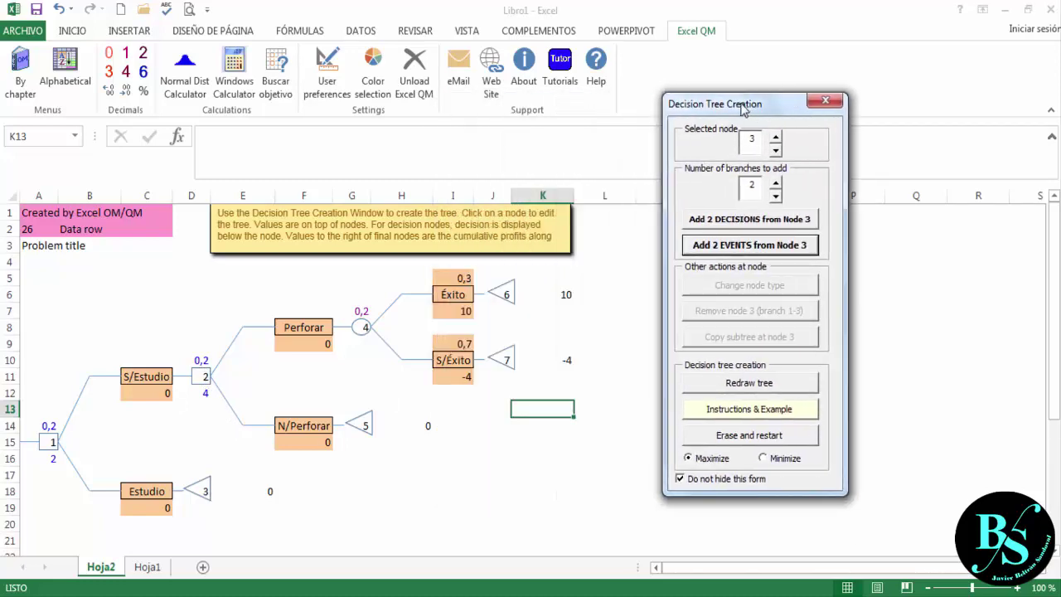
click(754, 251)
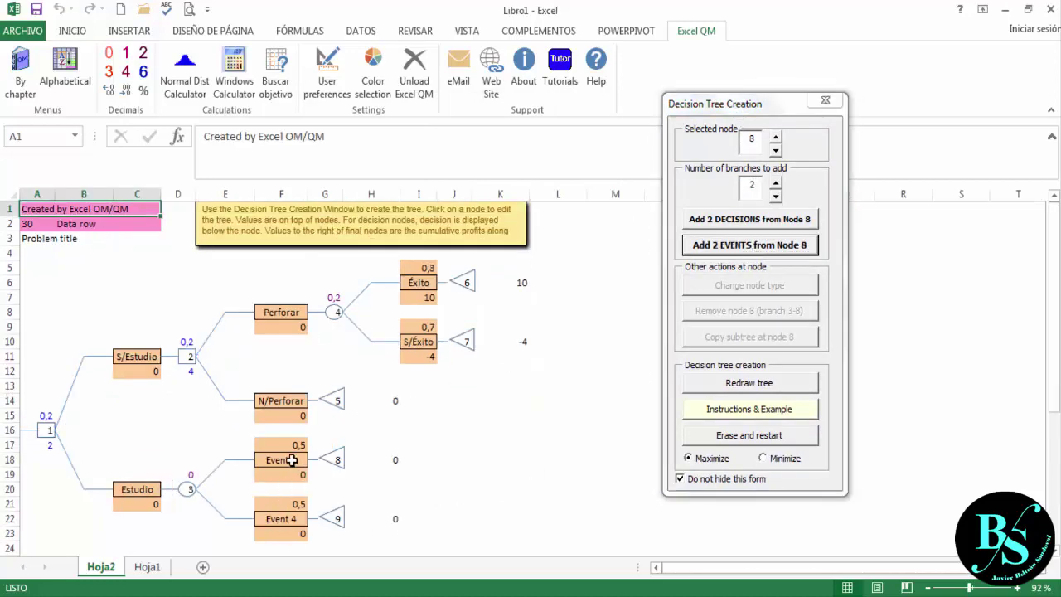
click(294, 461)
text(H)
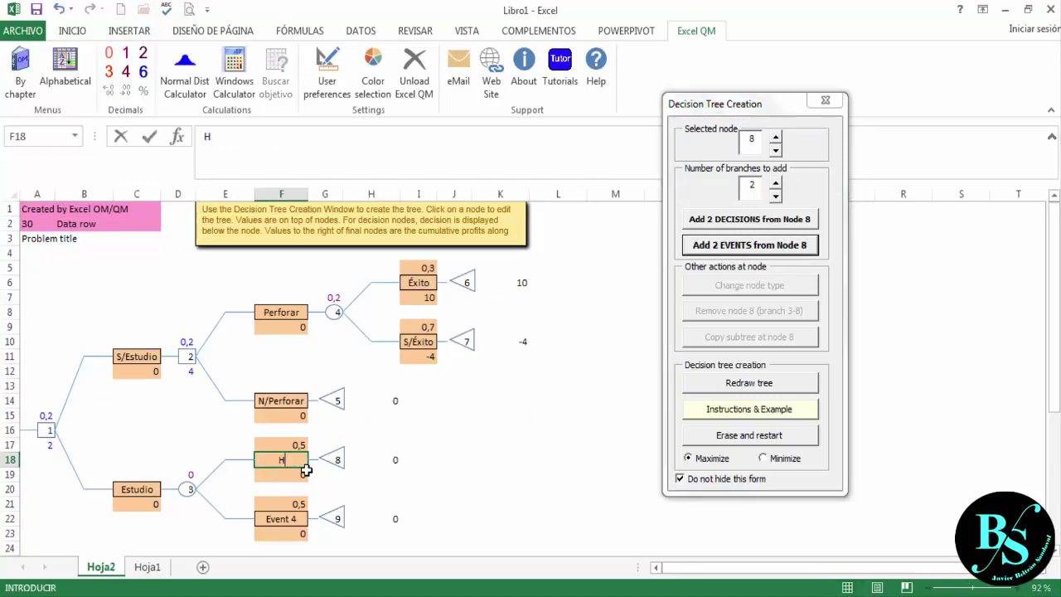
key(Return)
key(Return)
key(Return)
key(Return)
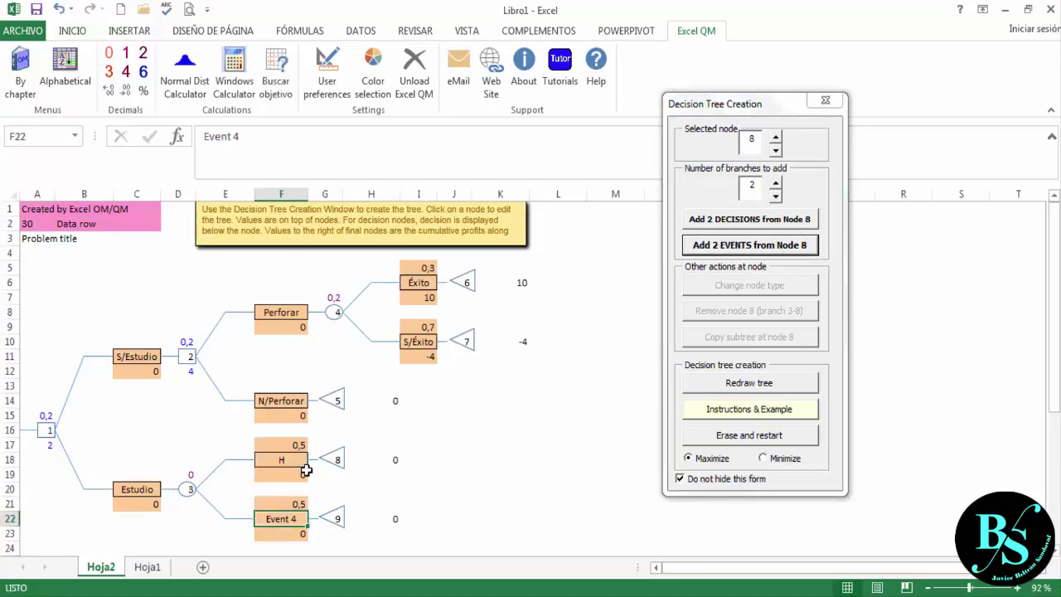
text(S)
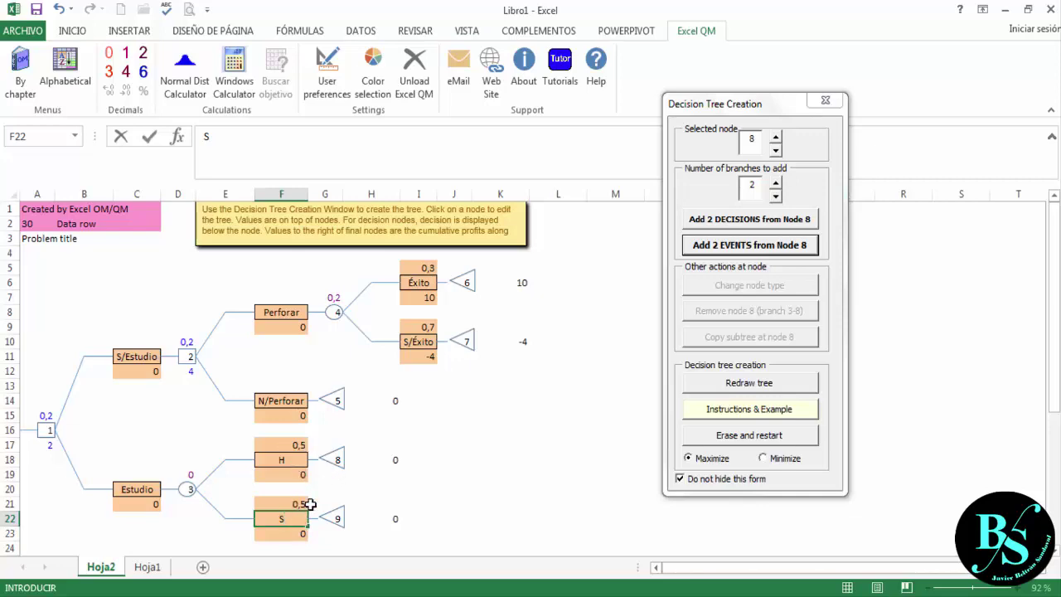
- Add 2 decisions from node 8 on the H branch
click(339, 466)
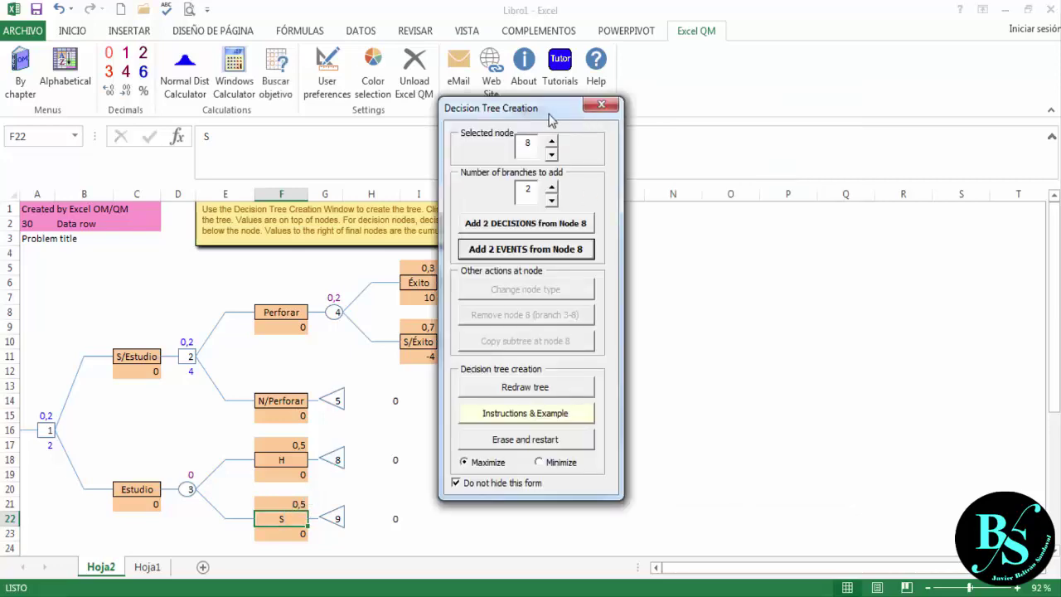
drag(562, 106, 726, 101)
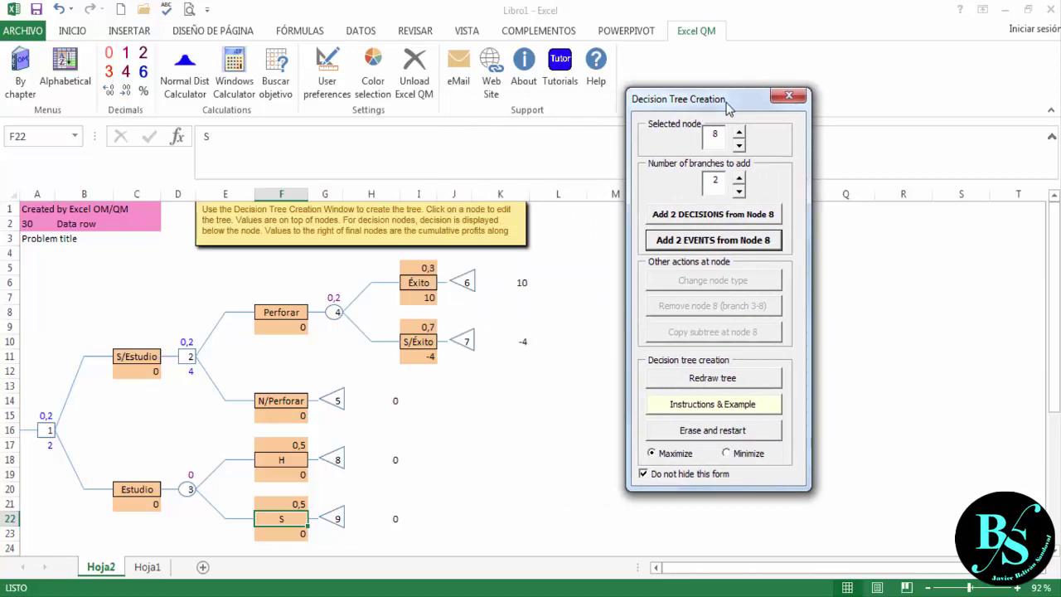
click(713, 217)
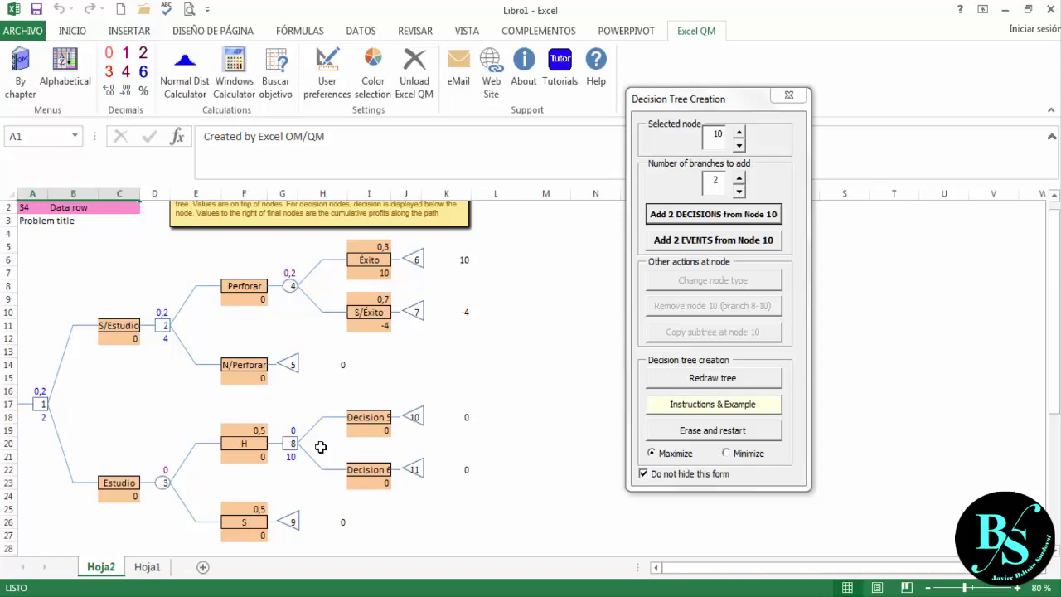
- Rename node 8's two decisions as Perforar and N/Perforar
click(363, 417)
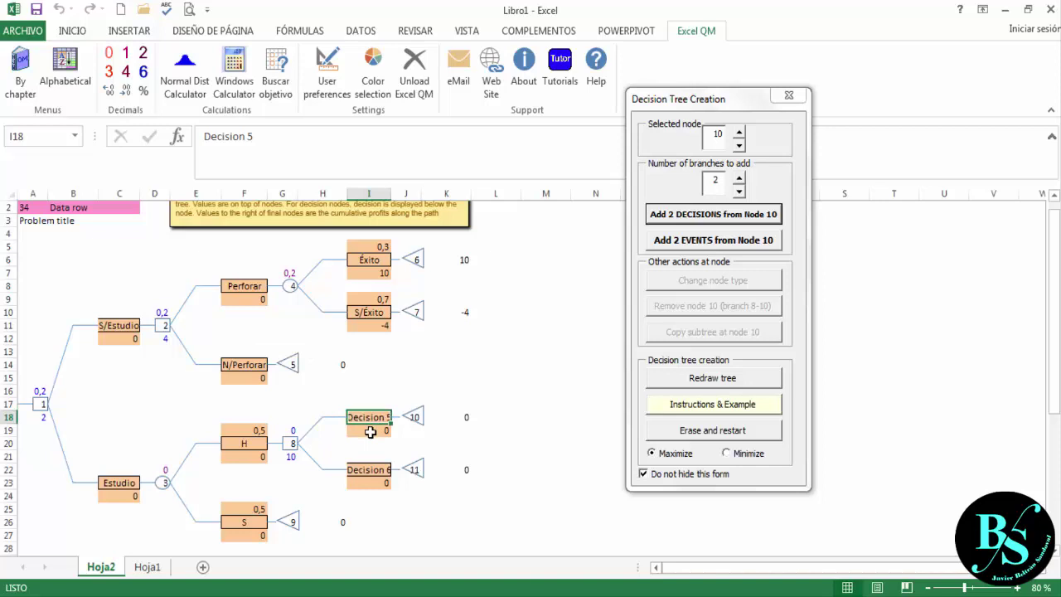
text(Perforar)
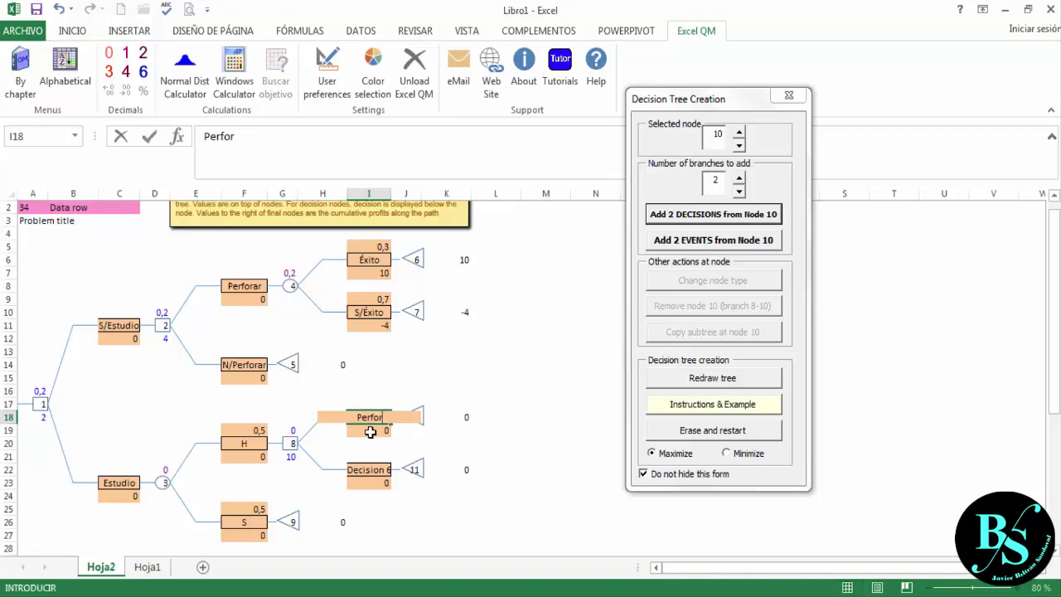
key(Return)
key(Down)
key(Down)
key(Down)
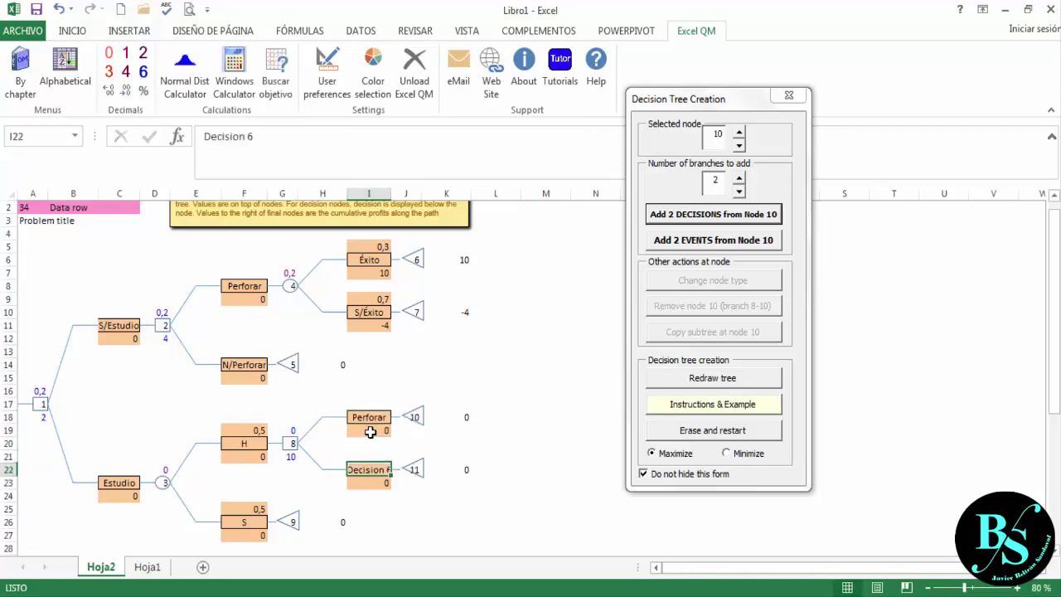
text(N)
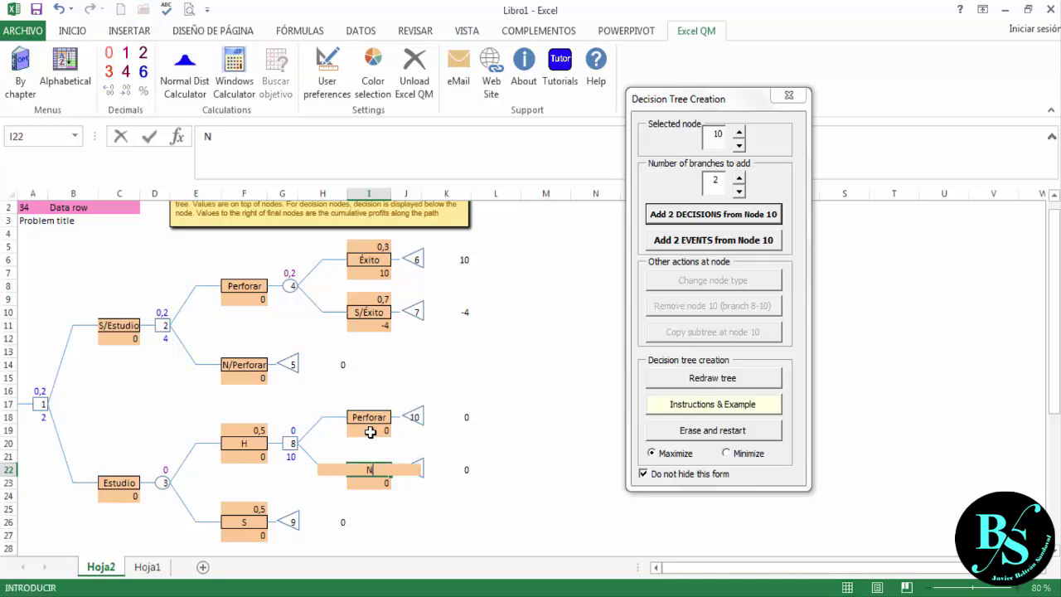
text(/Perforar)
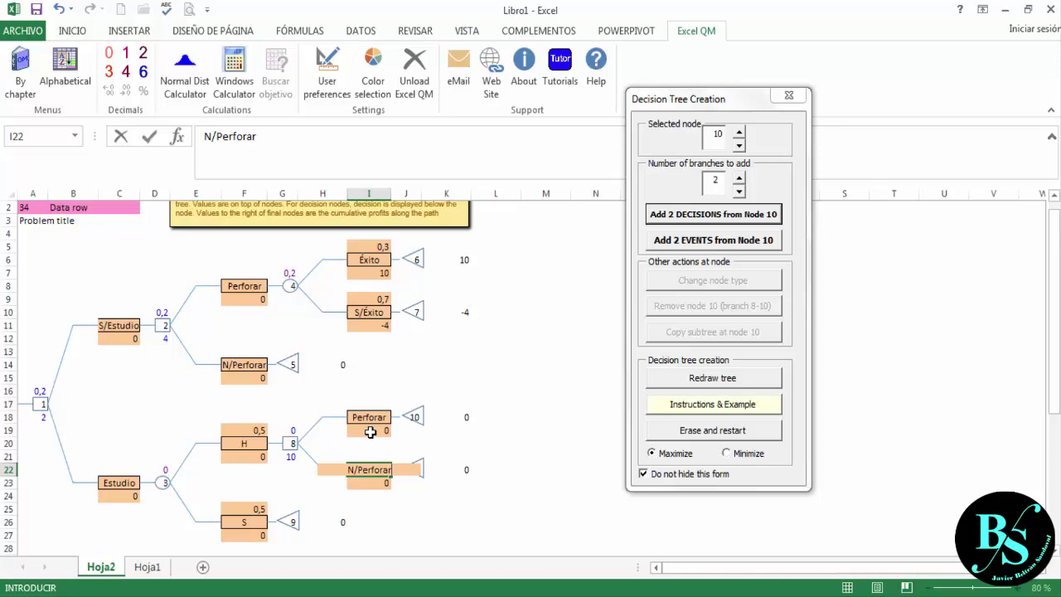
key(Tab)
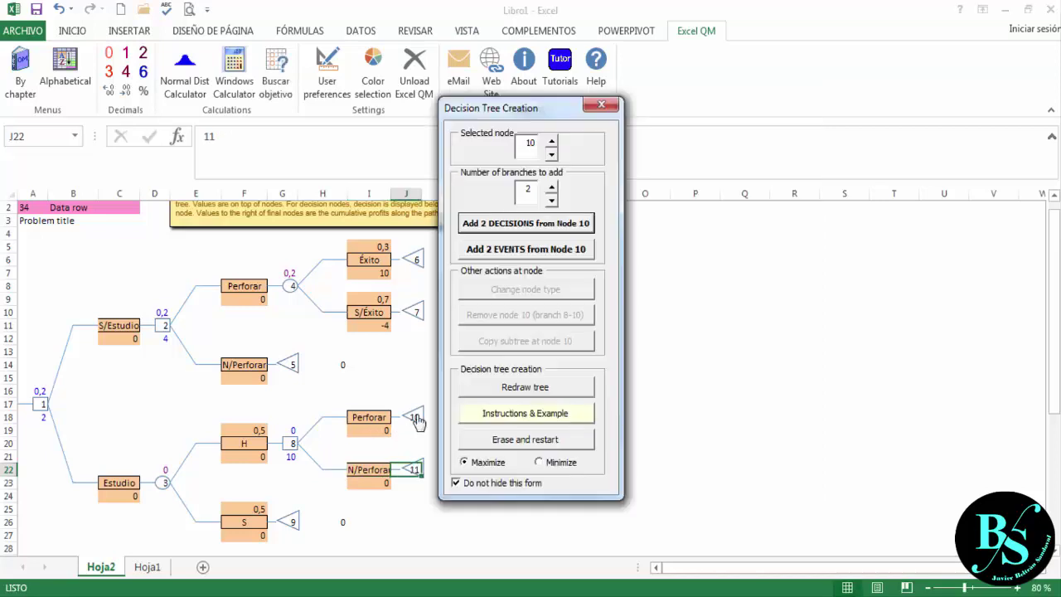
- Add 2 events from node 10 on the H branch's Perforar decision and name them Éxito and S/Éxito
drag(543, 114, 722, 118)
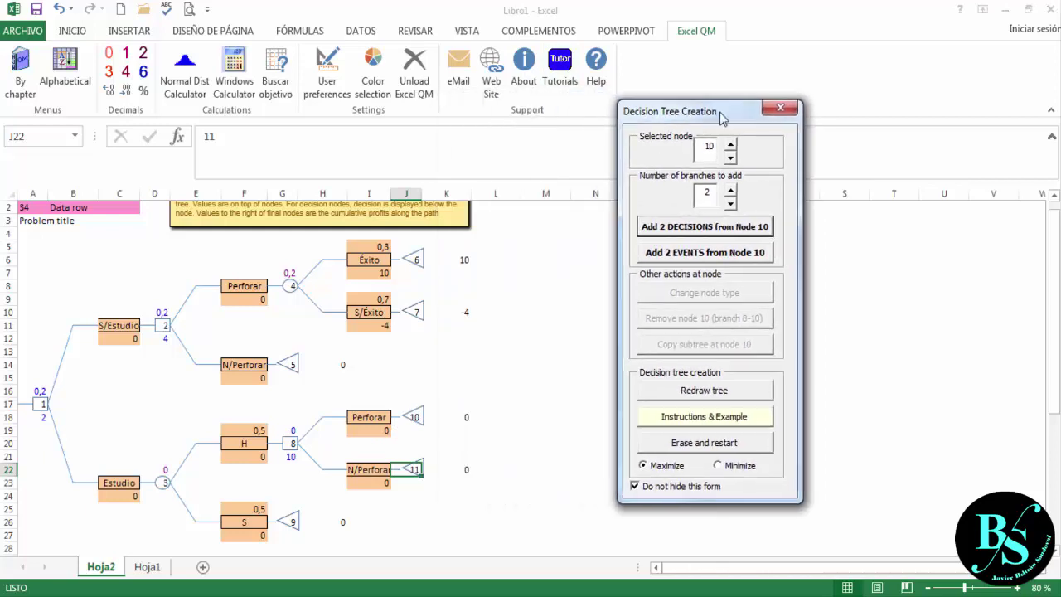
click(705, 252)
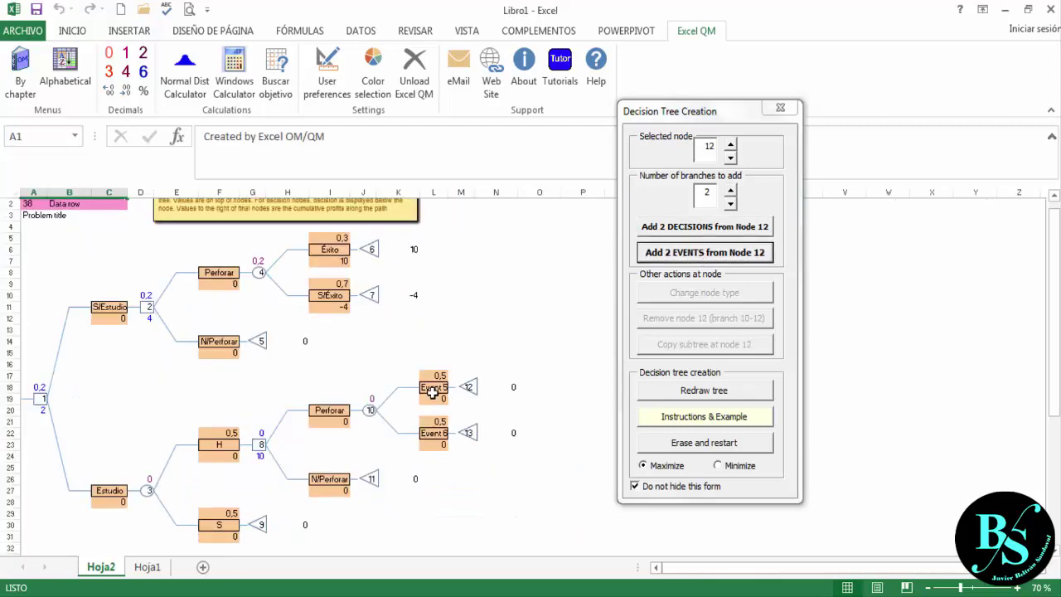
click(434, 386)
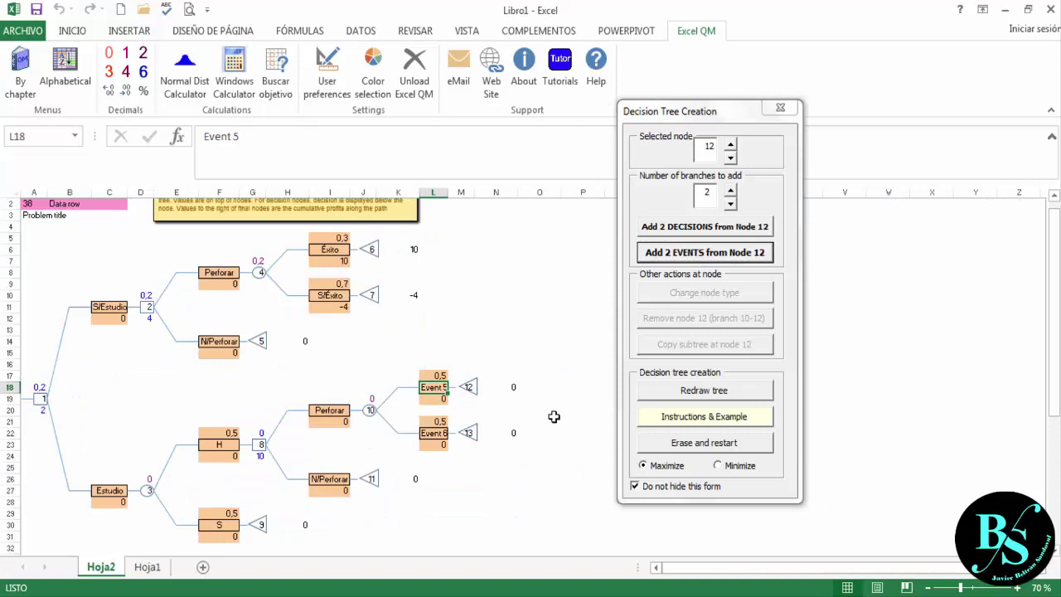
text(Éxito)
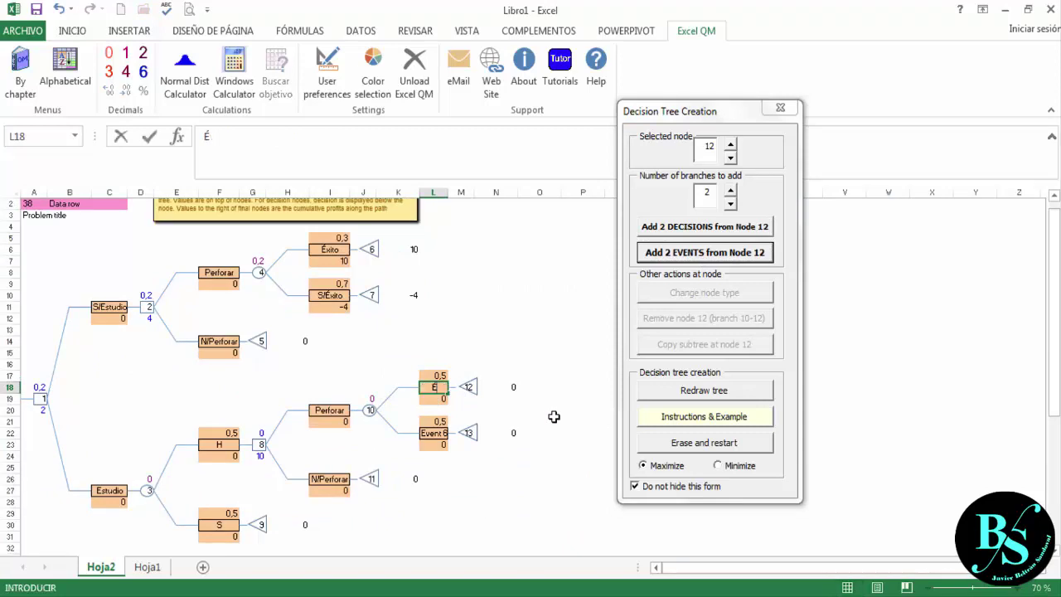
key(Return)
key(Down)
key(Down)
key(Down)
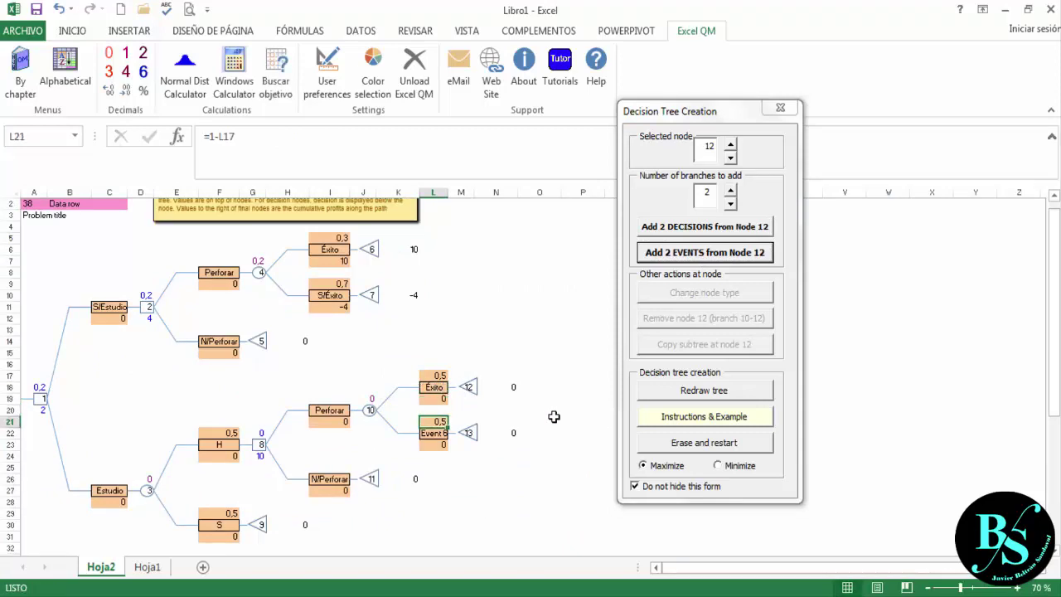
text(S)
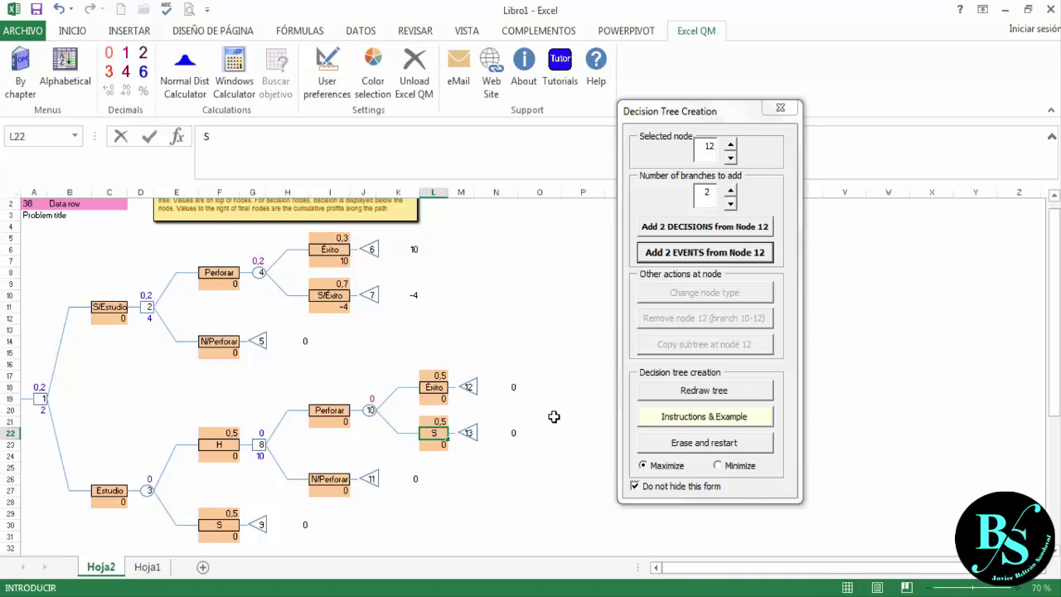
text(/Éxito)
- Set the probability of node 10's Éxito event to 0,44
key(Up)
key(Up)
key(Up)
key(Up)
key(Up)
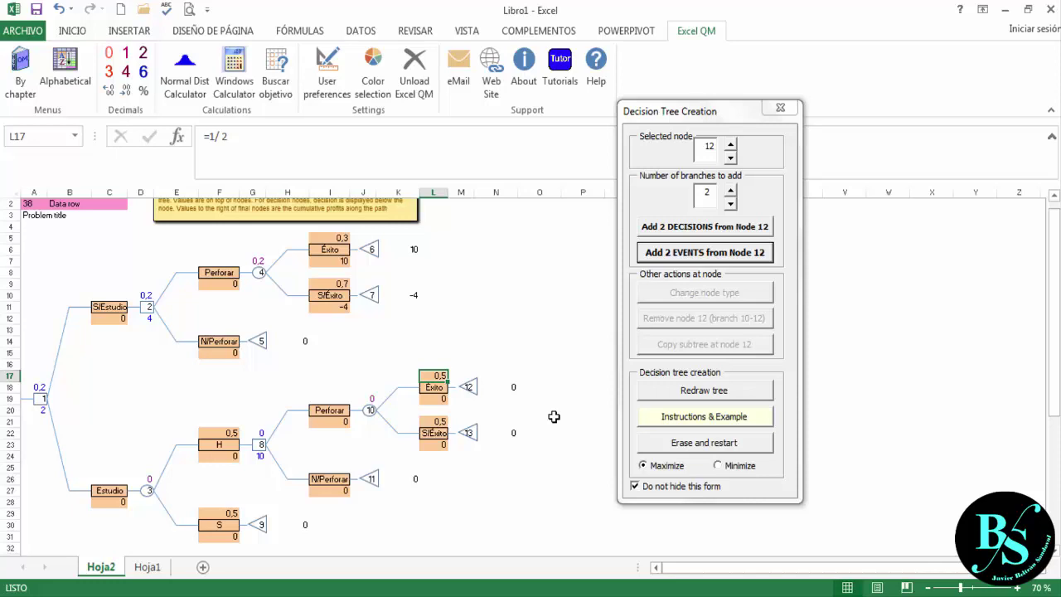
text(0)
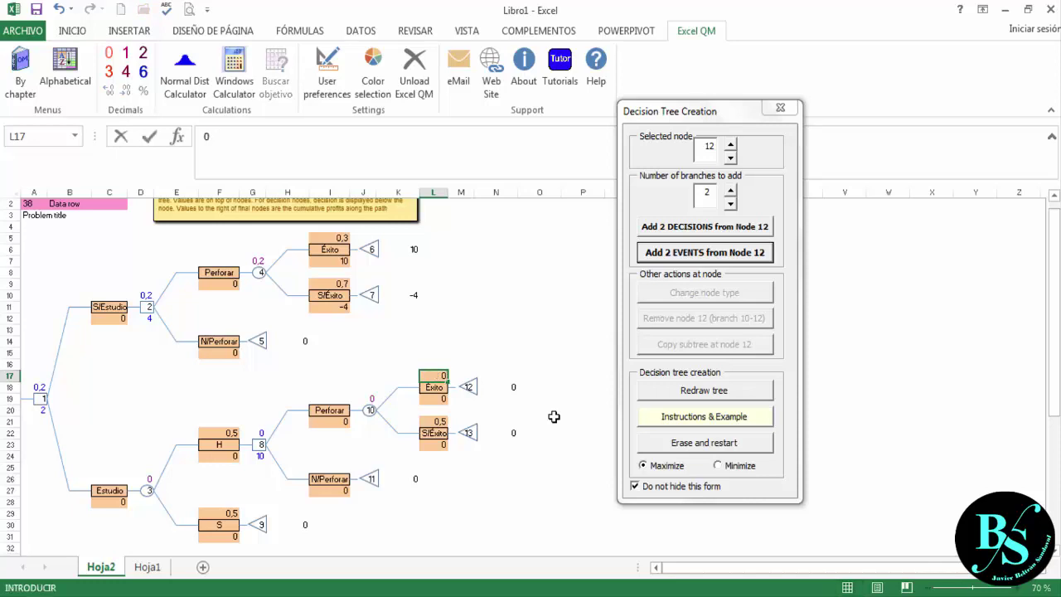
text(,44)
key(Return)
- Set the profits of node 10's events to 10 for Éxito and -4 for S/Éxito
key(Down)
key(Down)
key(Down)
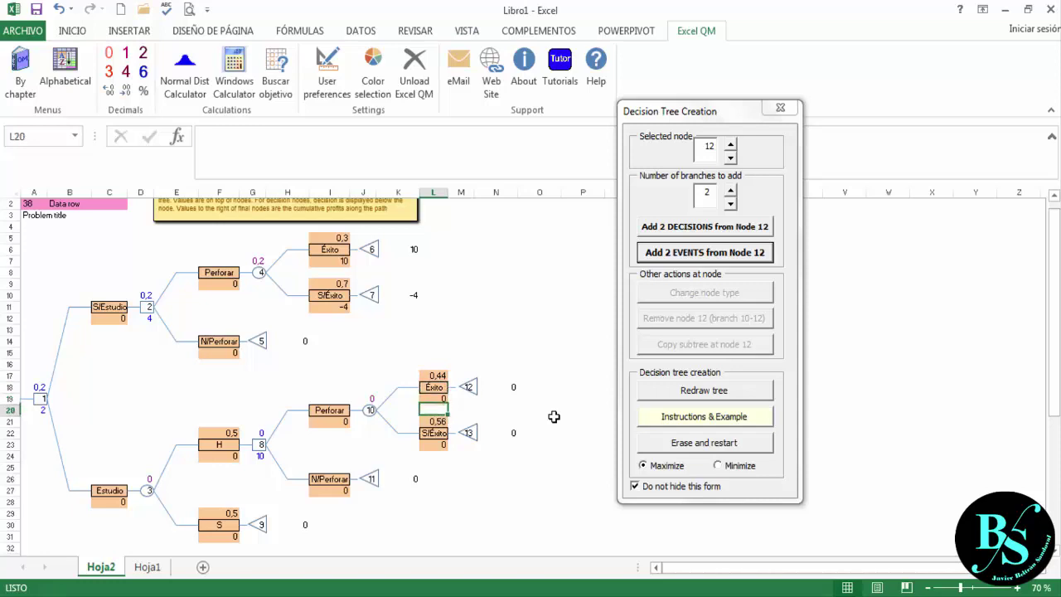
key(Up)
key(Up)
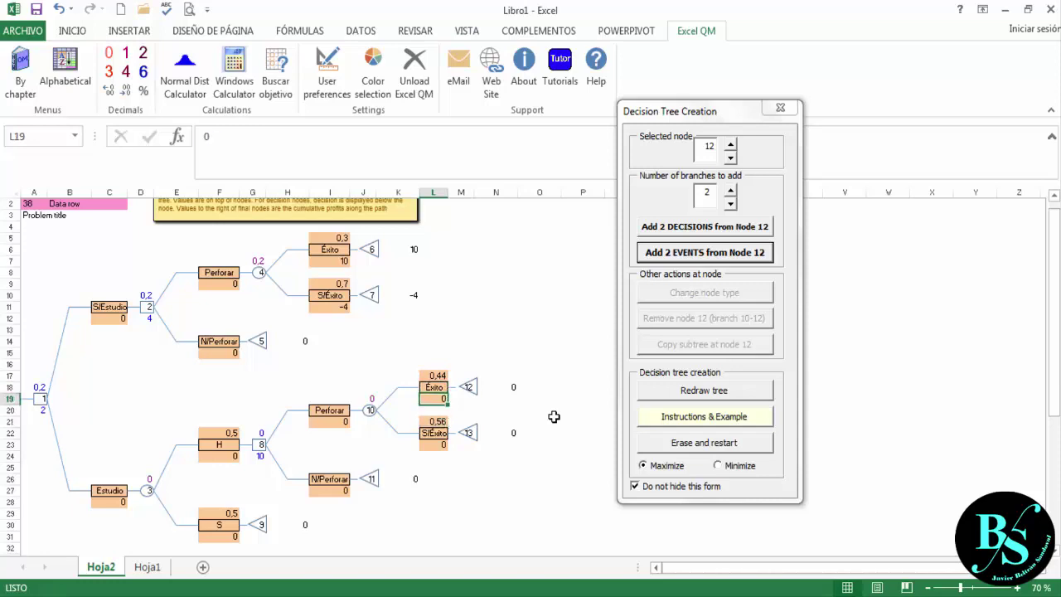
text(10)
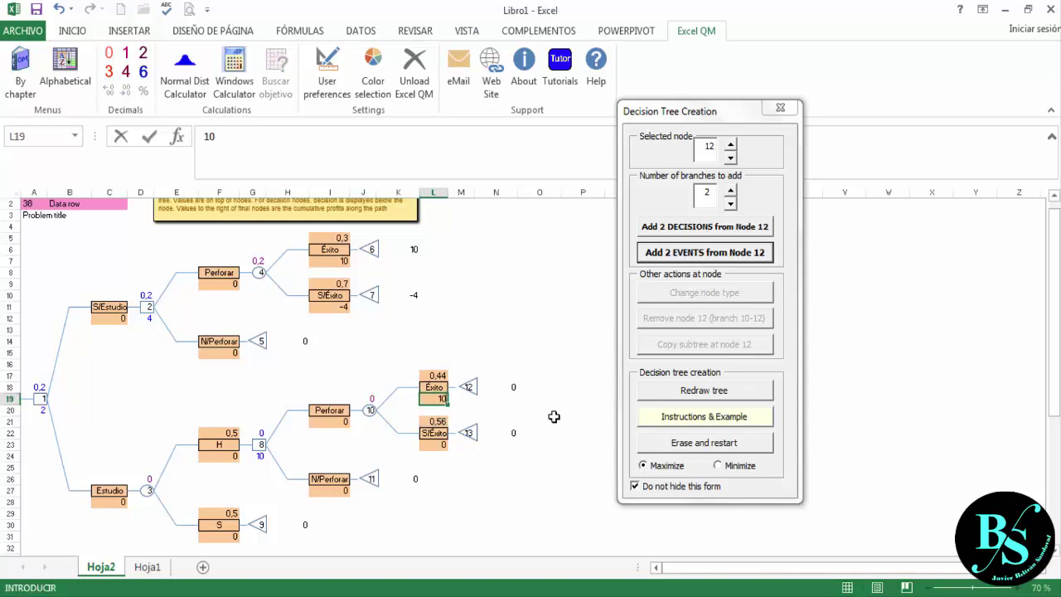
key(Return)
key(Down)
key(Down)
key(Down)
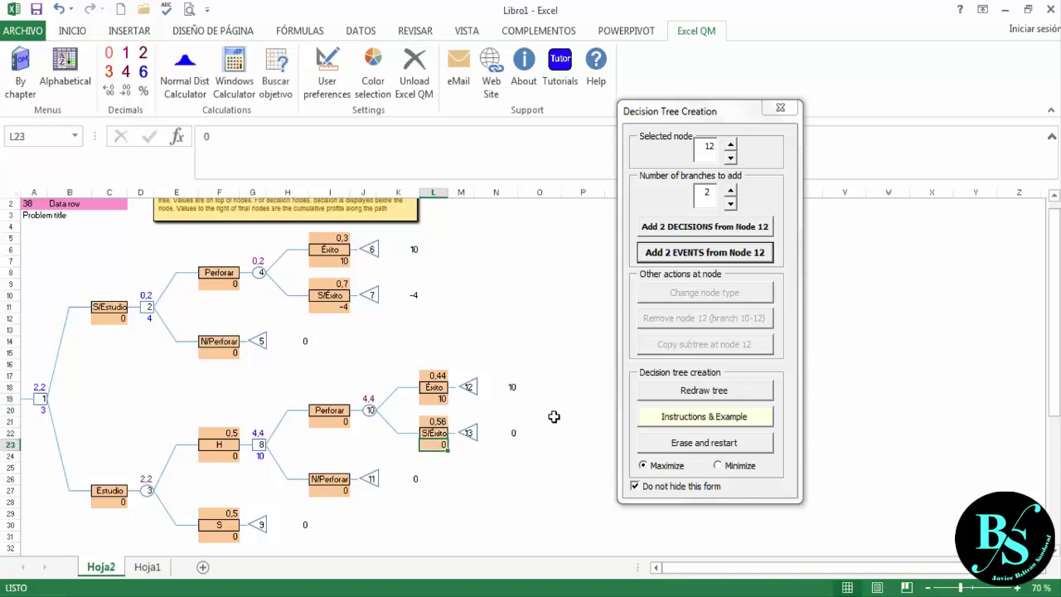
text(-4)
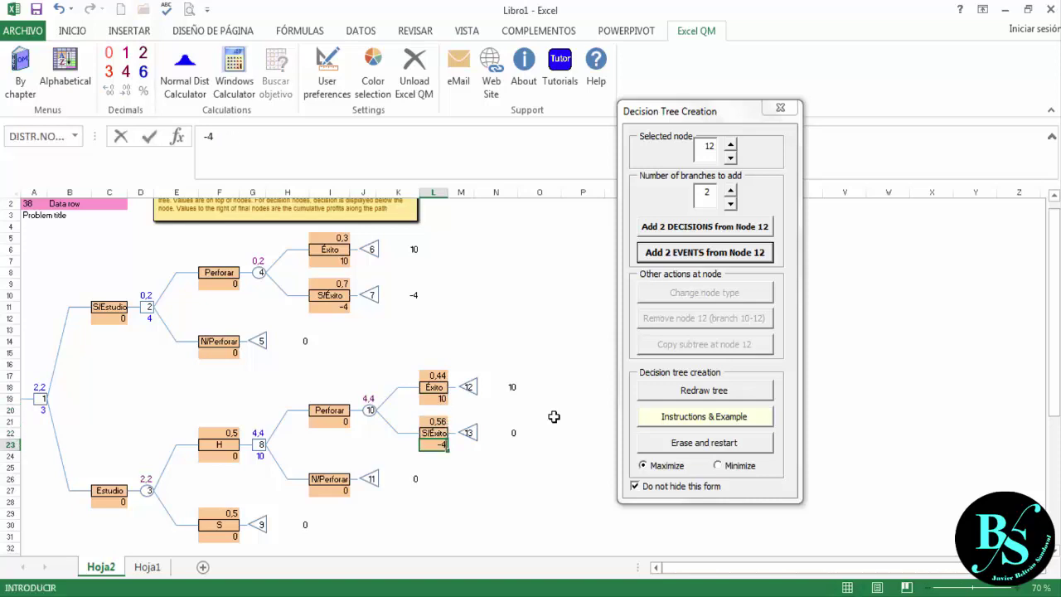
key(Return)
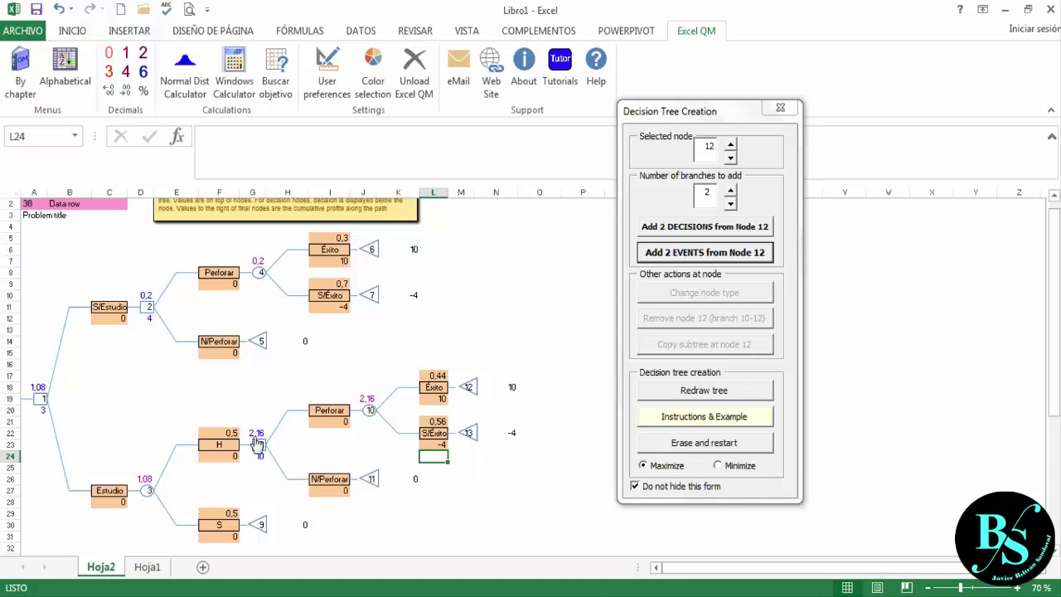
- Add 2 decisions from node 9 on the S branch and 2 events from node 14 on its first decision
click(262, 526)
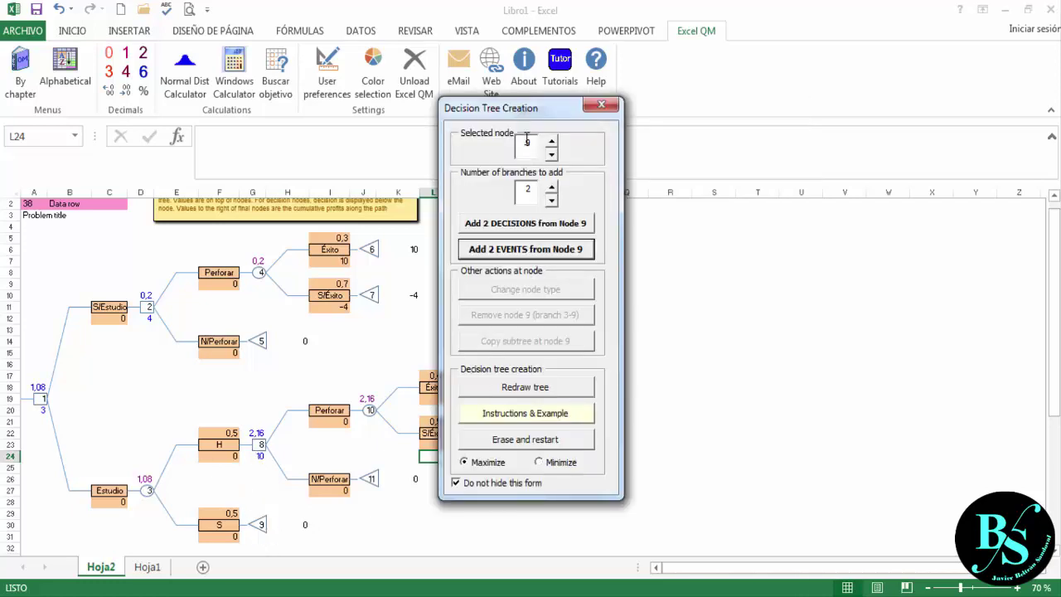
drag(529, 110, 755, 122)
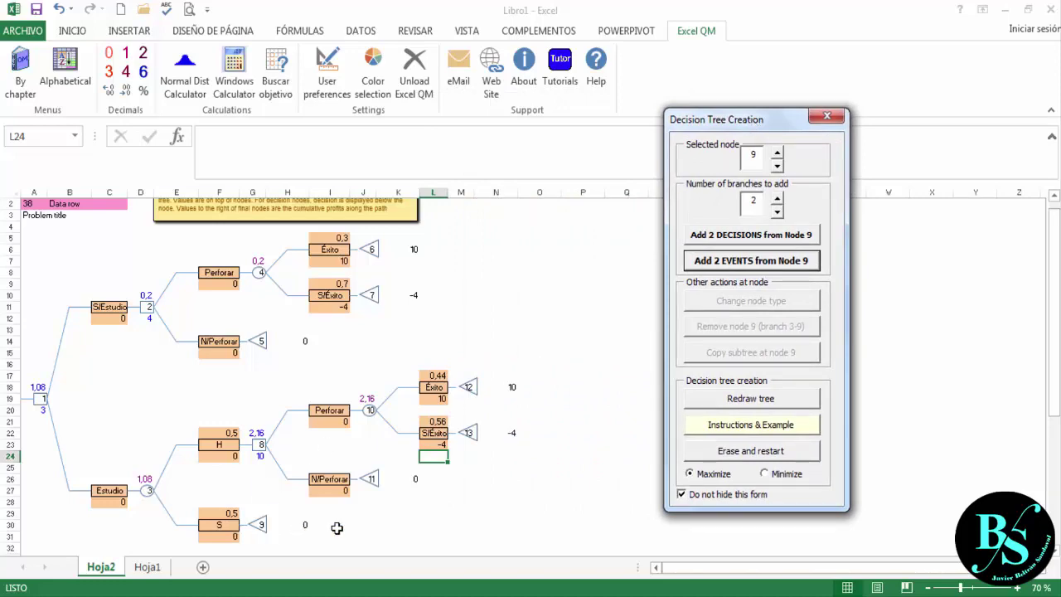
click(751, 235)
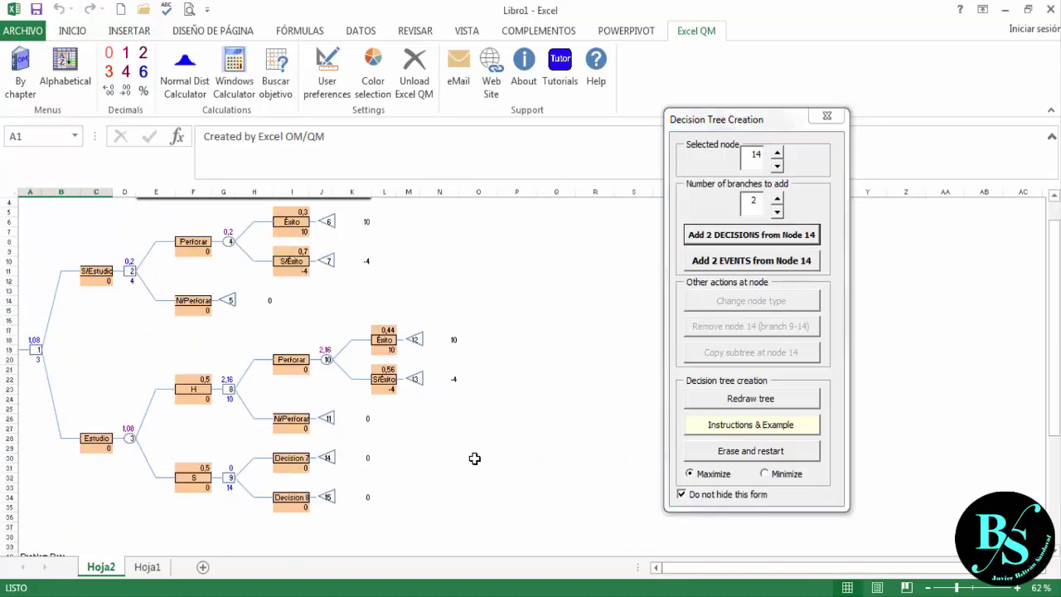
click(329, 461)
click(539, 251)
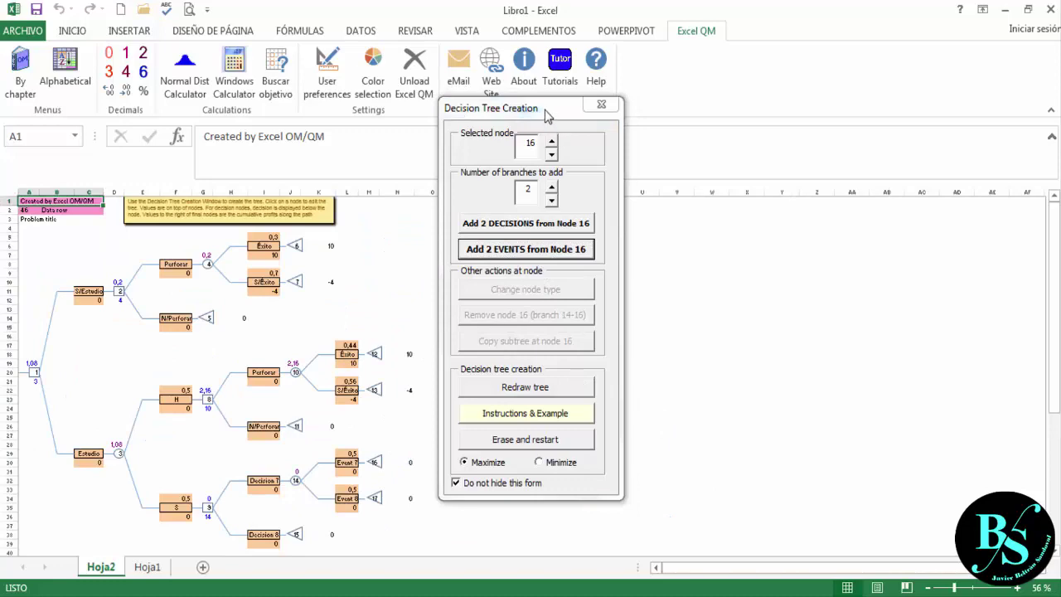
drag(545, 114, 824, 134)
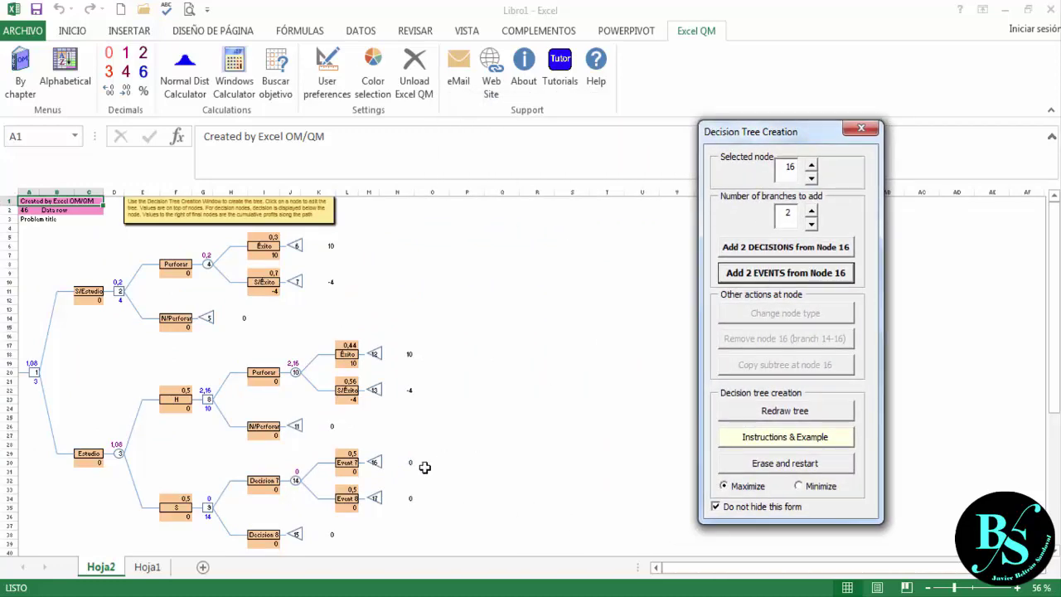
- Set the probability of node 14's first event to 0,16
click(349, 454)
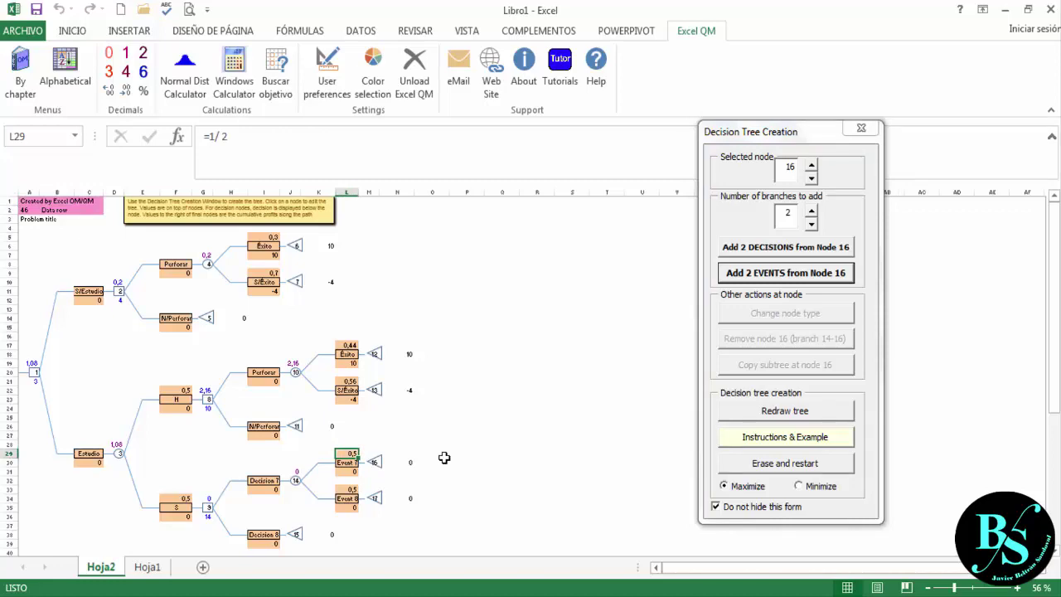
text(0,16)
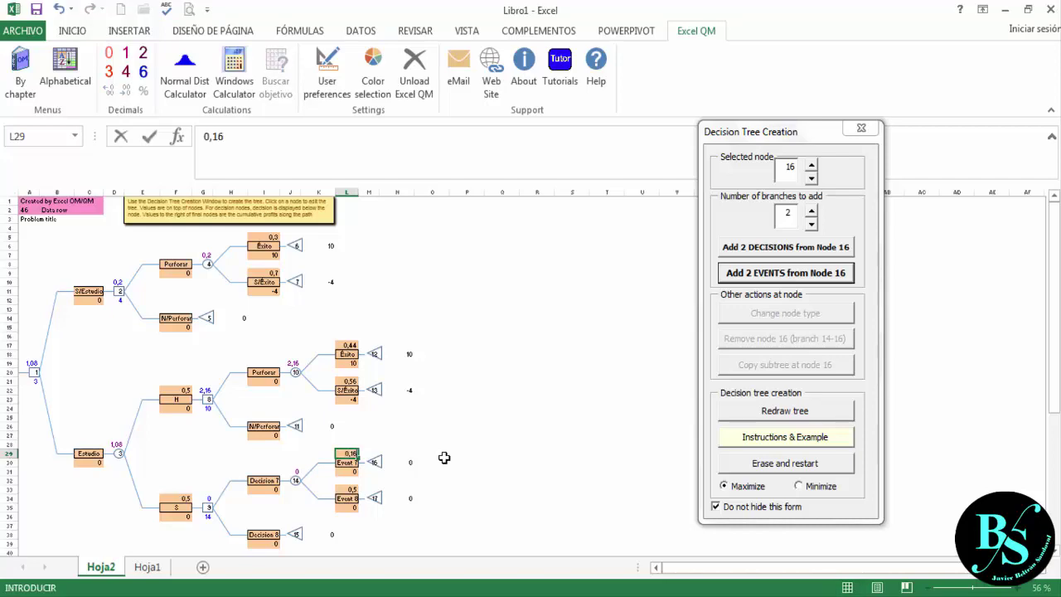
key(Return)
- Set the profits of node 14's two events to 10 for the first and -4 for the second
key(Return)
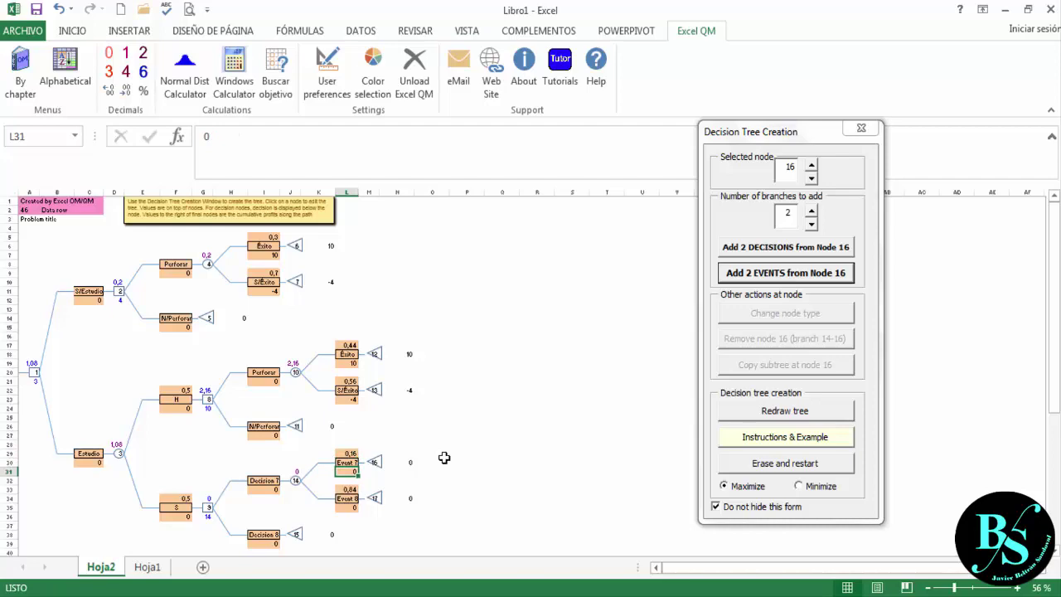
text(10)
key(Return)
key(Return)
key(Return)
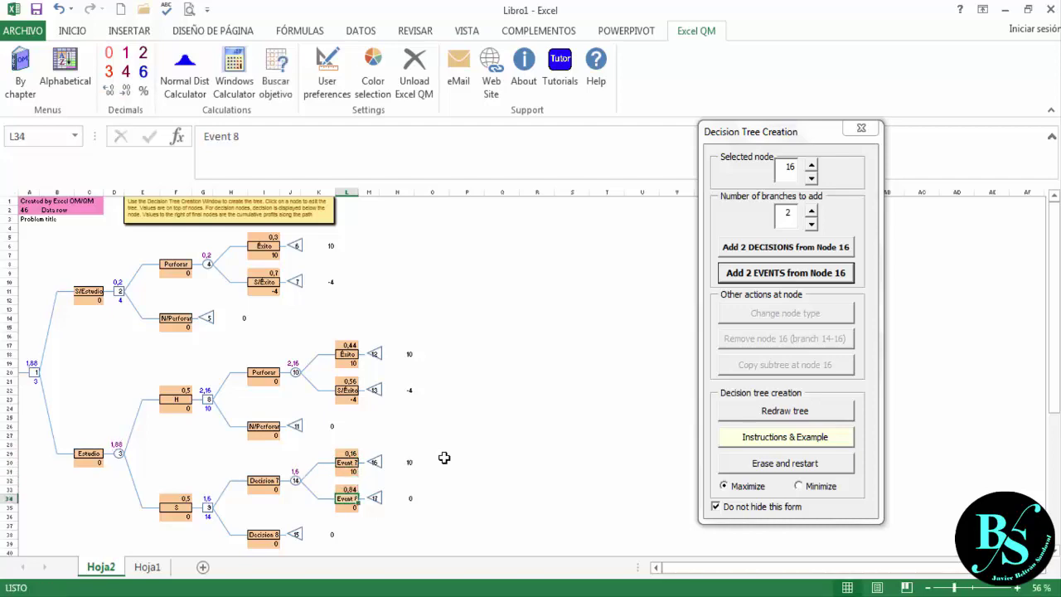
key(Return)
text(-4)
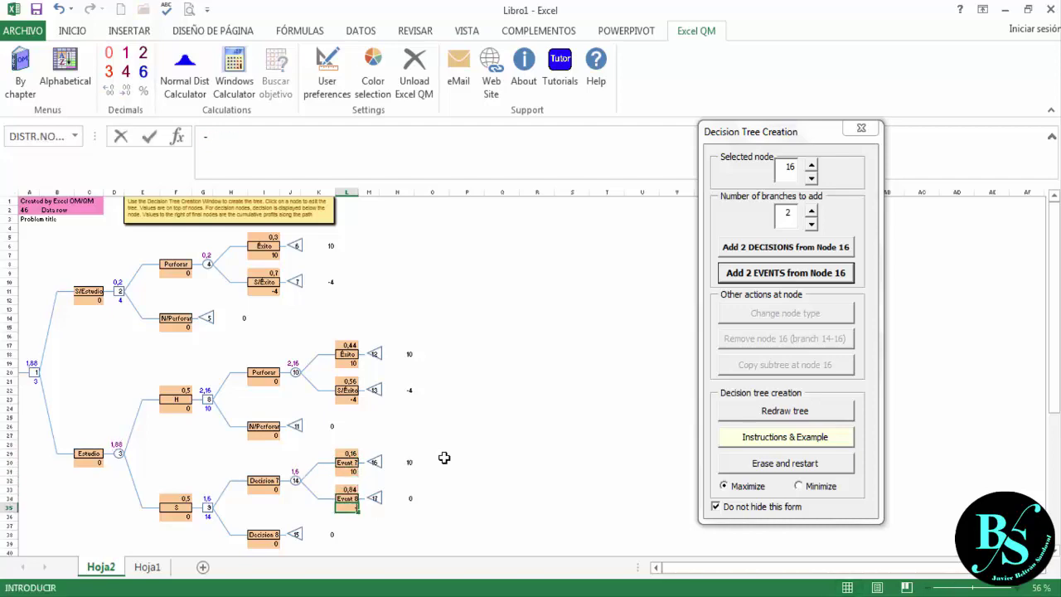
key(Up)
- Rename the first decision branch from node 9 as Perforar
key(Up)
key(Up)
key(Up)
key(Up)
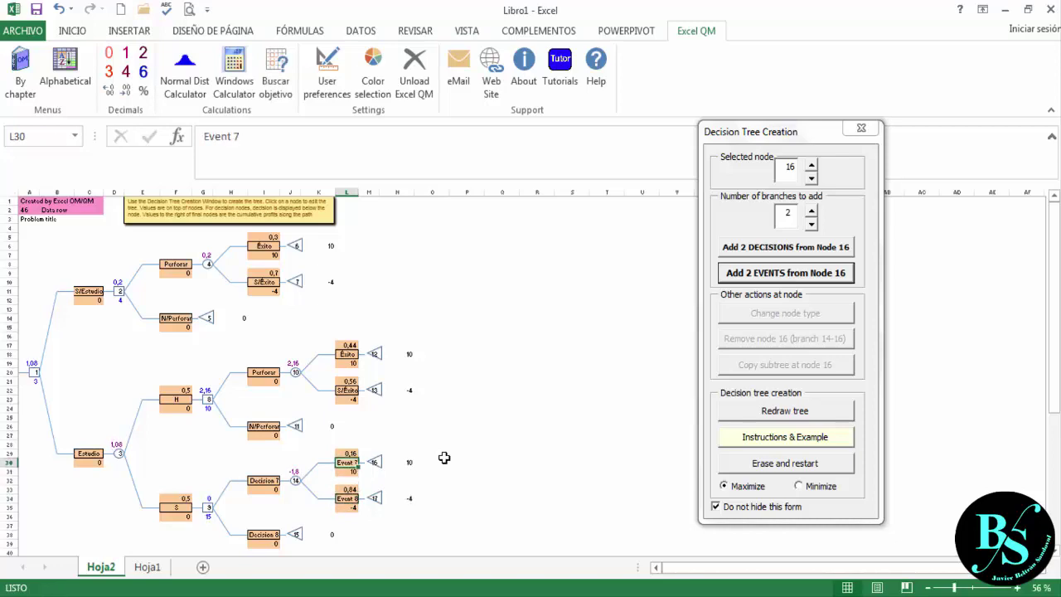
click(264, 481)
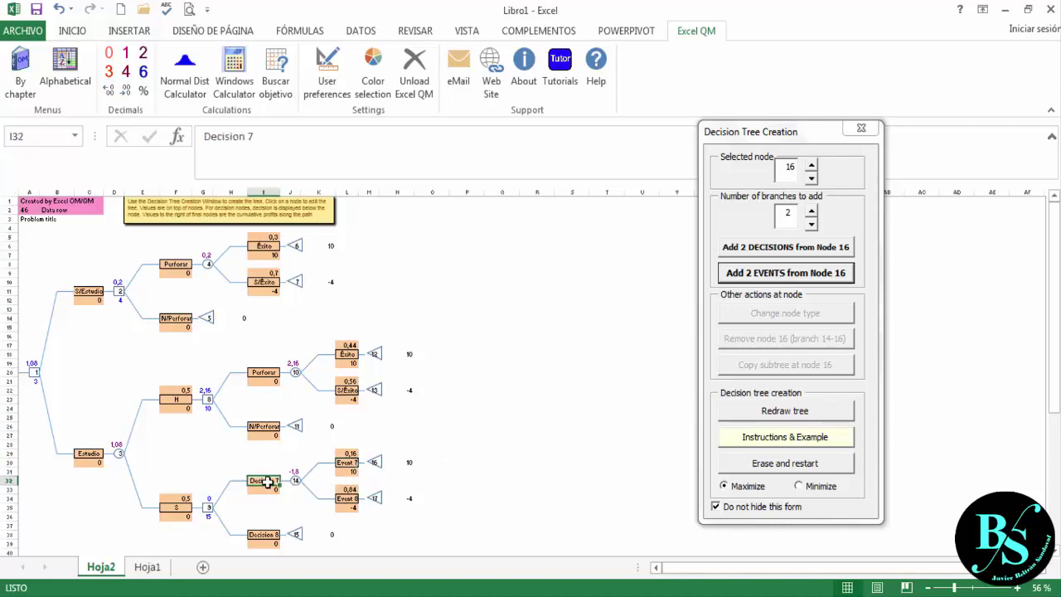
text(Perforar)
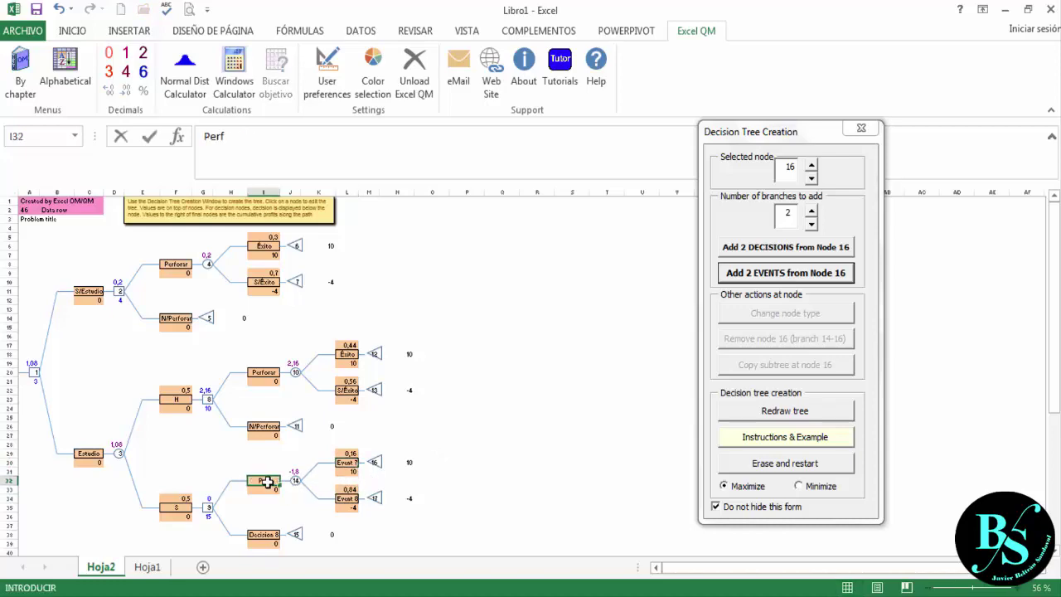
key(Return)
- Rename the second decision branch from node 9 as N/Perforar
key(Down)
key(Down)
key(Down)
key(Down)
key(Down)
key(Down)
key(Down)
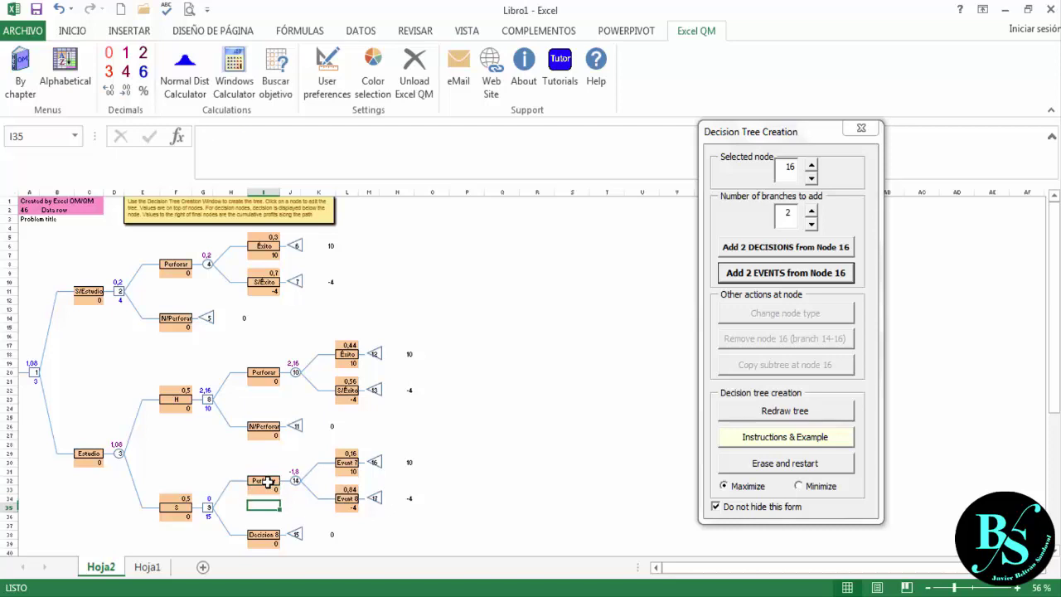
key(Up)
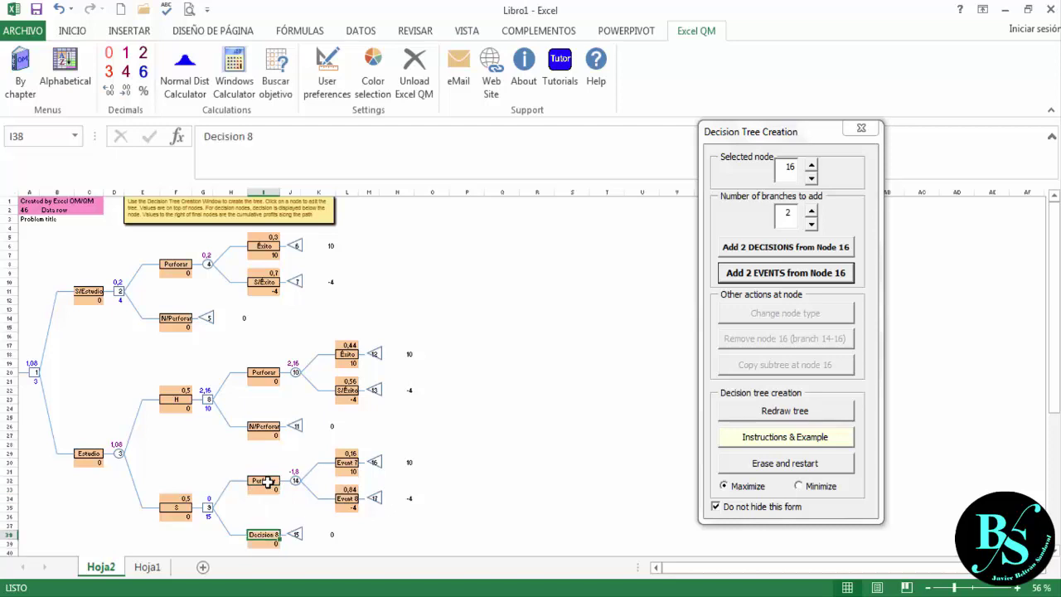
text(N/Perforar)
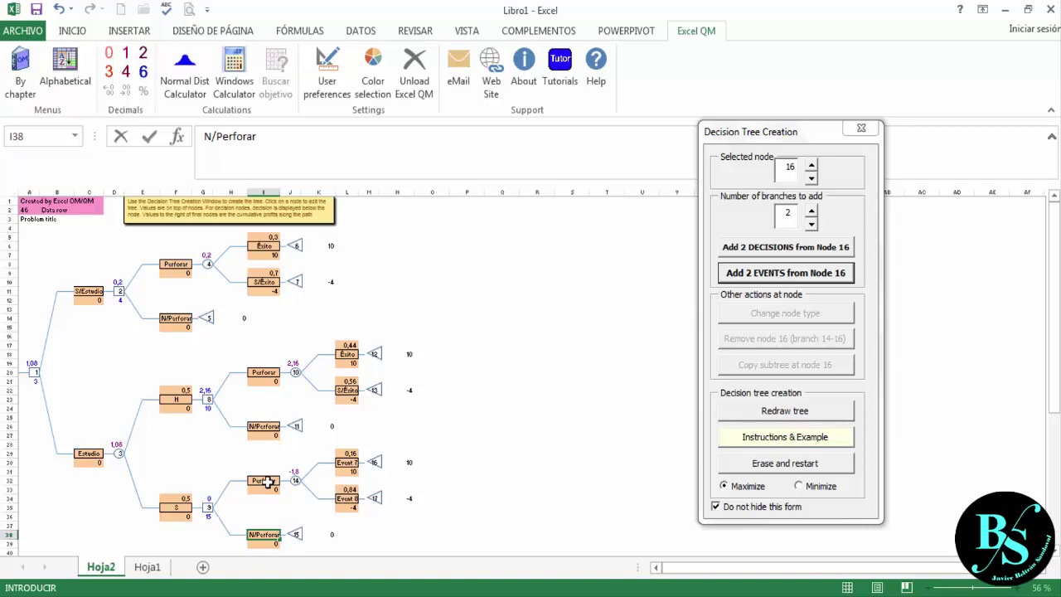
- Rename the first event branch from node 14 as Éxito
key(Up)
key(Up)
key(Up)
key(Right)
key(Right)
key(Right)
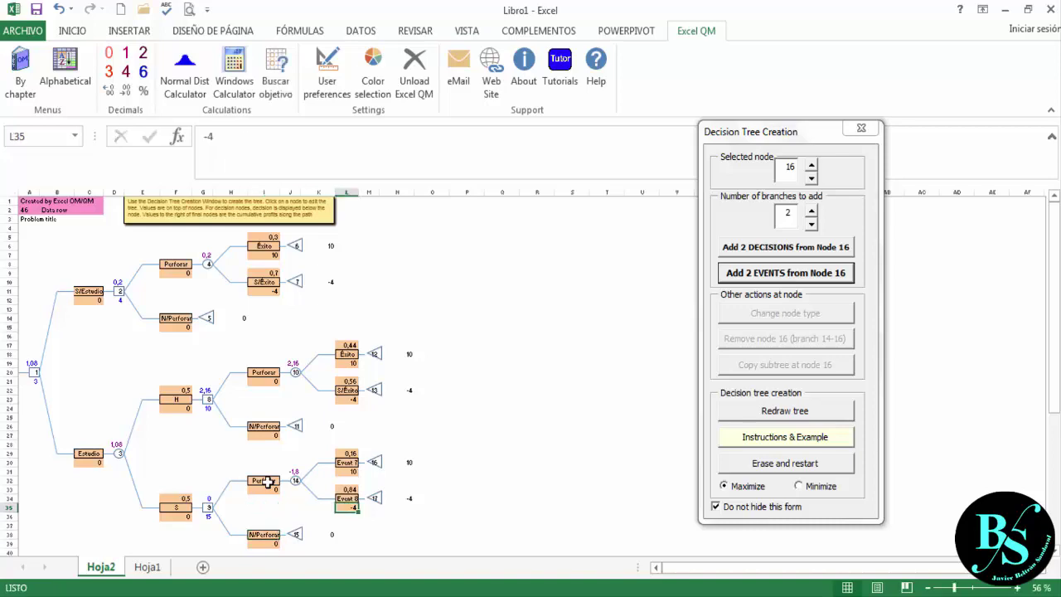
key(Up)
key(Up)
key(Up)
key(Up)
key(Up)
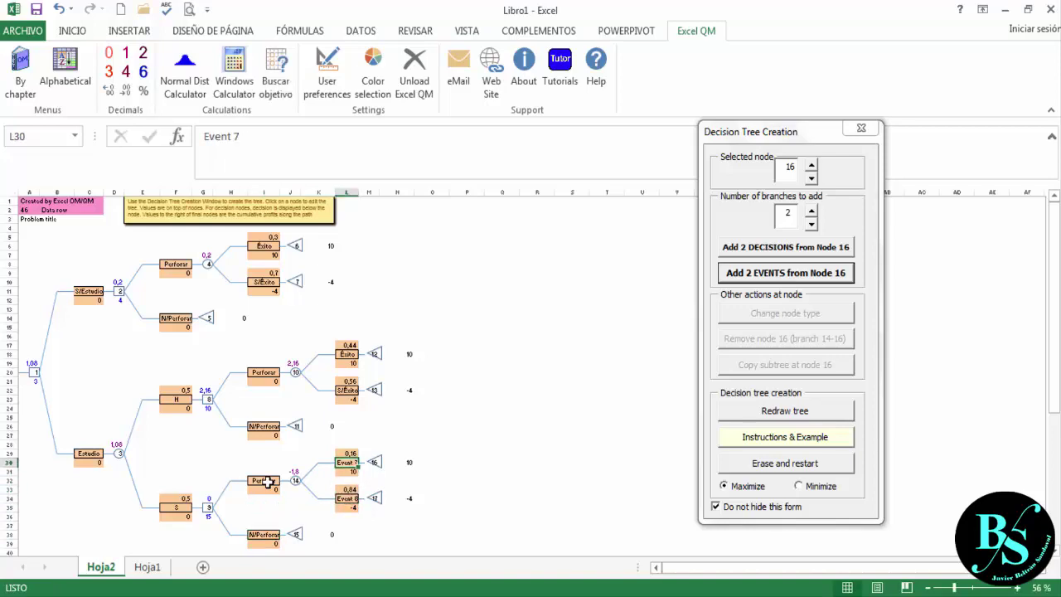
text(Éxito)
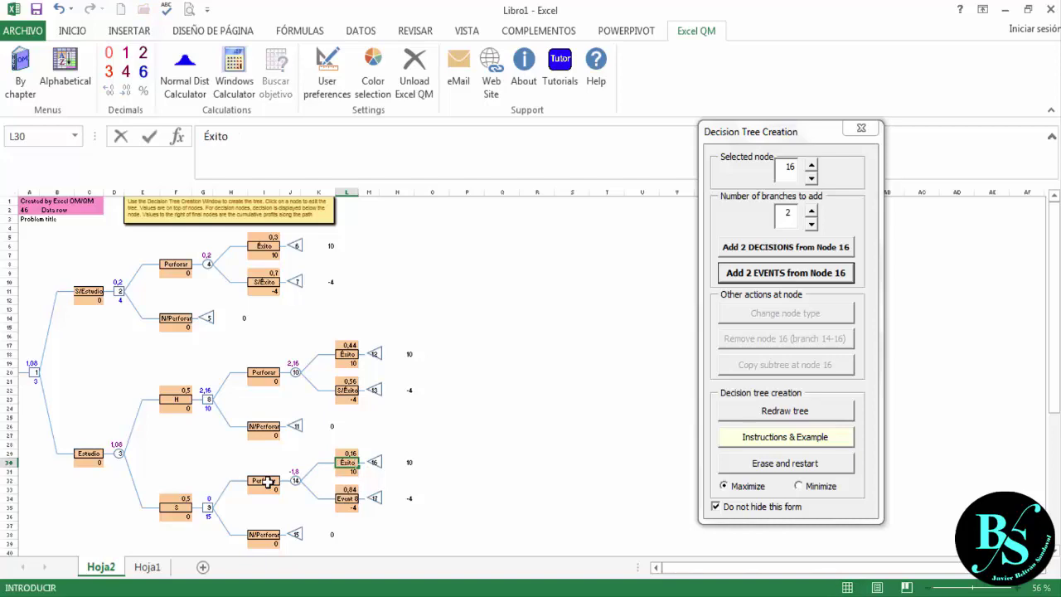
- Rename the second event branch from node 14 as S/Éxito
key(Down)
key(Down)
key(Down)
key(Down)
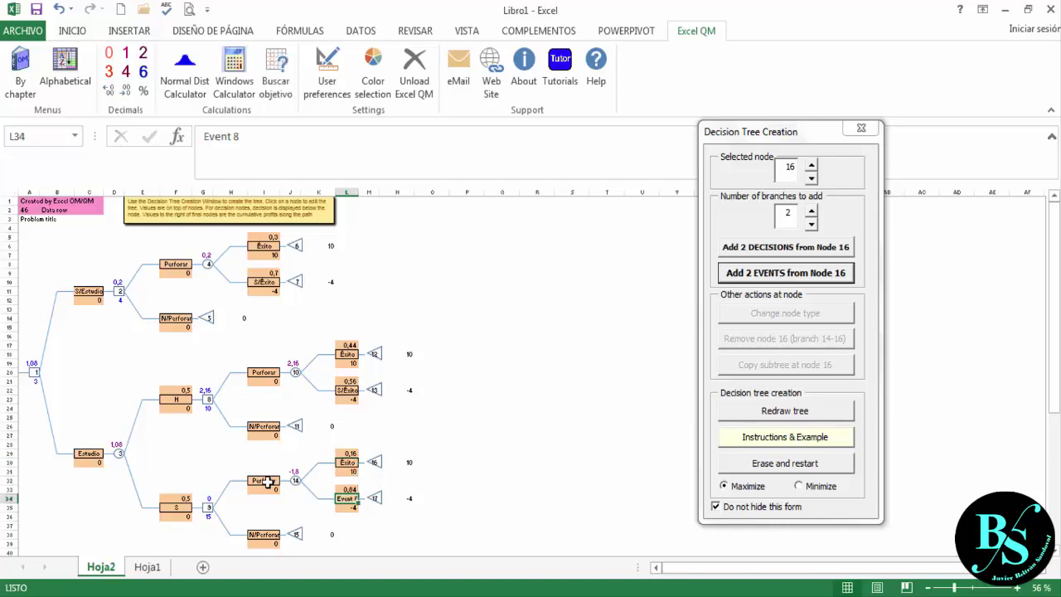
text(S/Éx)
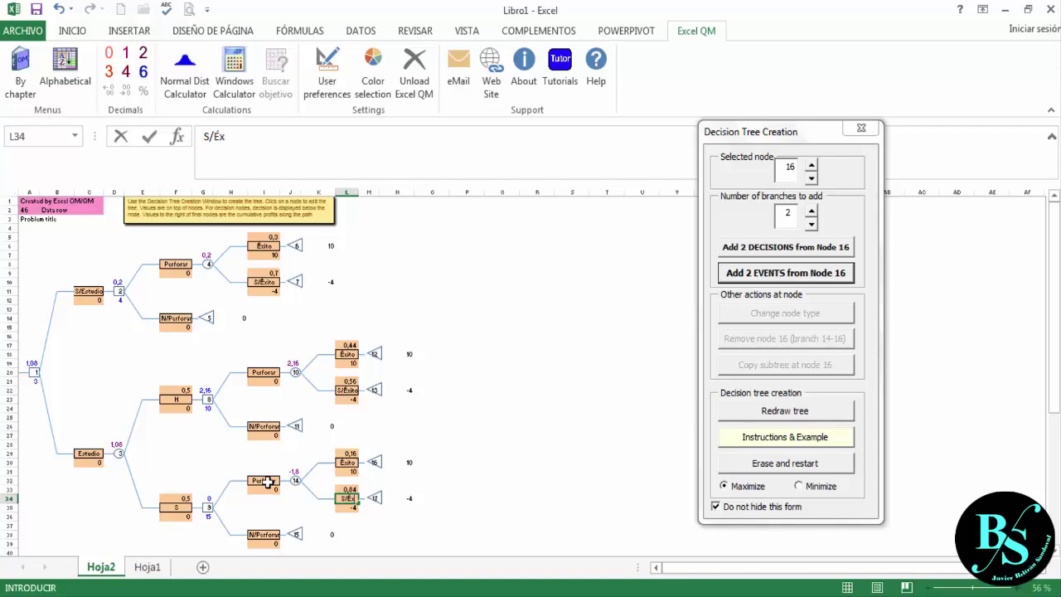
text(ito)
key(Return)
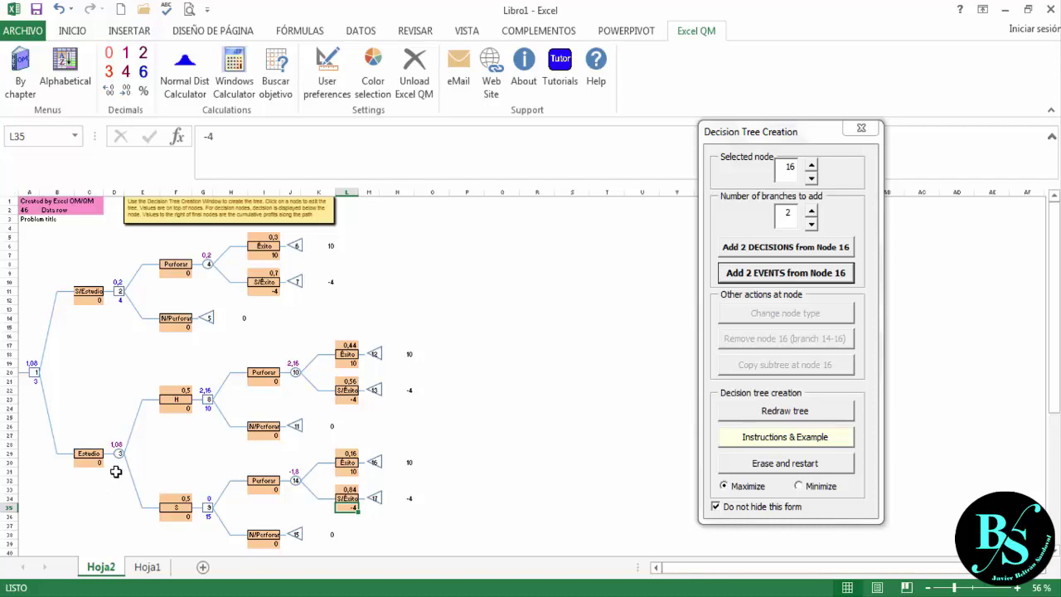
- Enter 0,6 in cell D31 just below node 3 of the Estudio branch
click(116, 472)
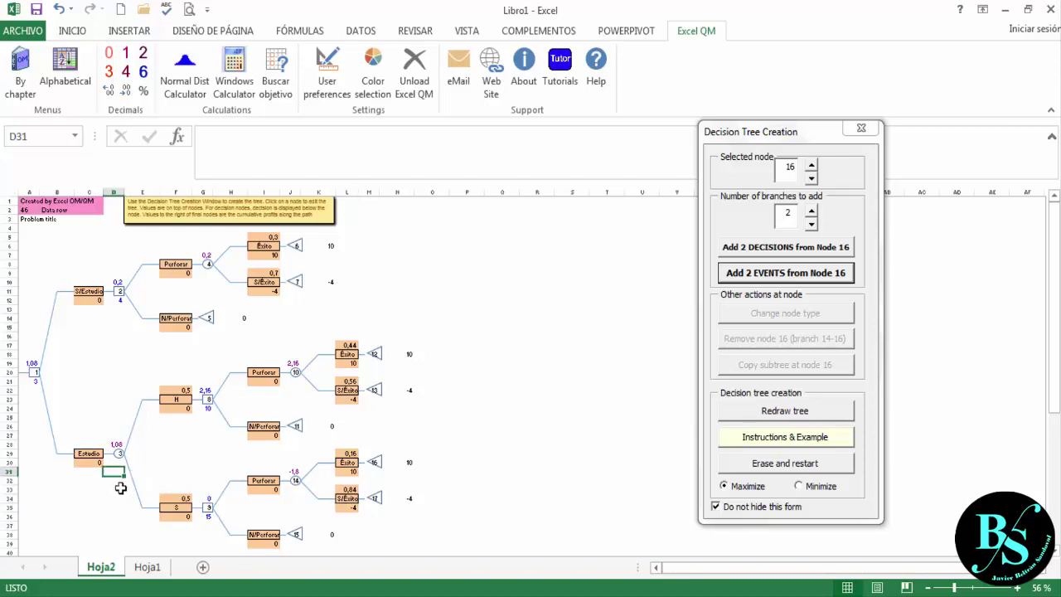
text(0,)
key(BackSpace)
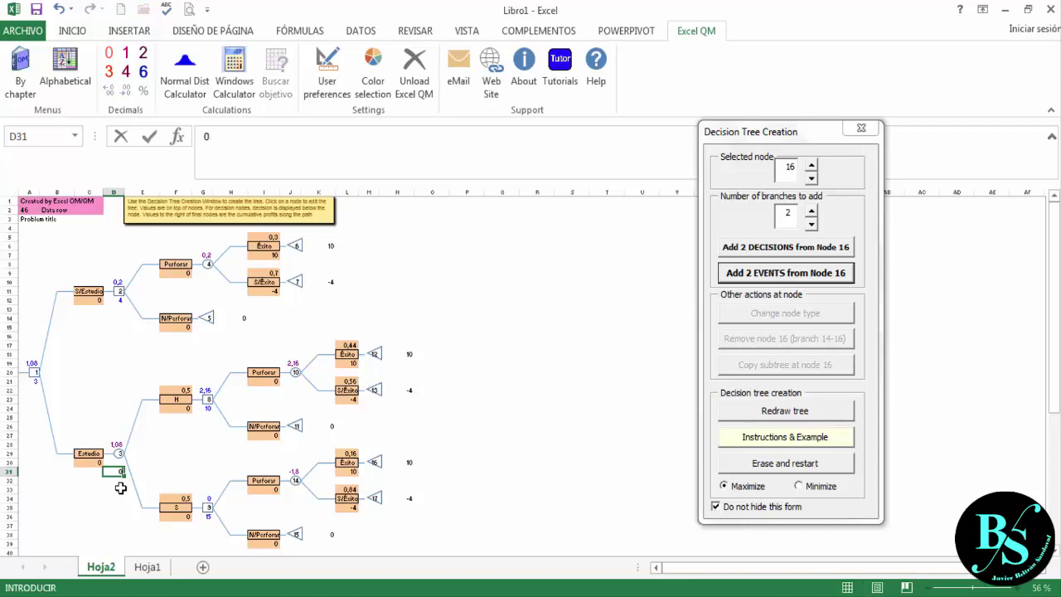
text(,6)
key(Return)
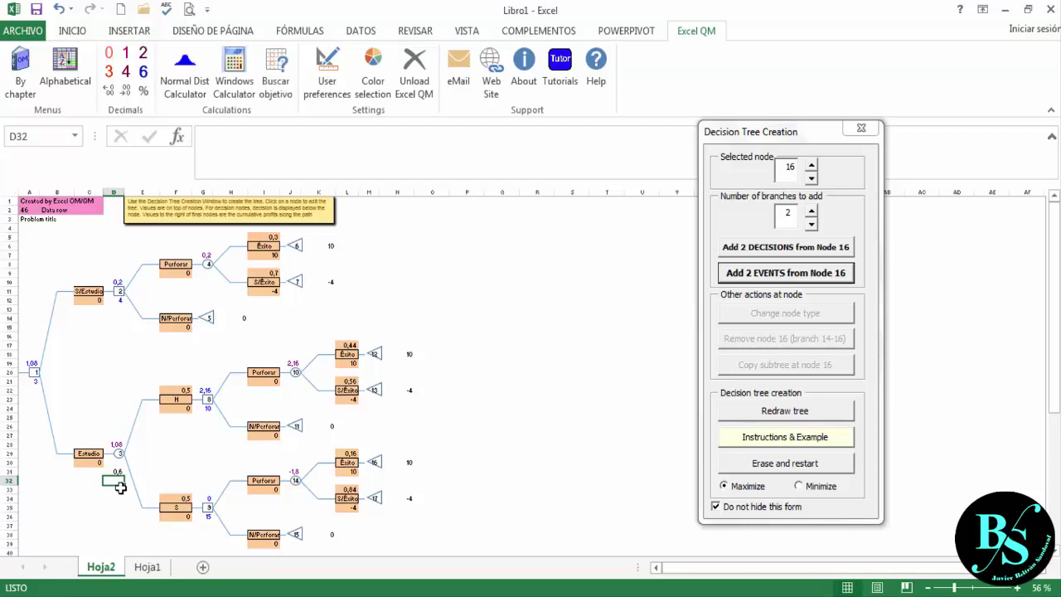
- Edit node 3's expected-value formula in D28 to enclose the existing sum in parentheses and subtract cell D31
key(Up)
key(Up)
key(Up)
key(Up)
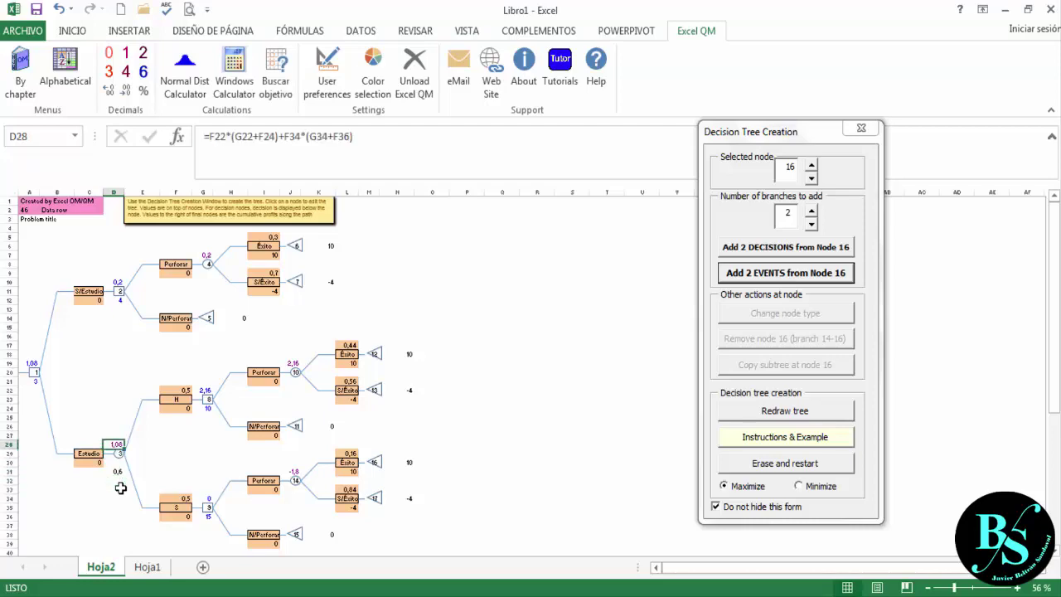
click(367, 137)
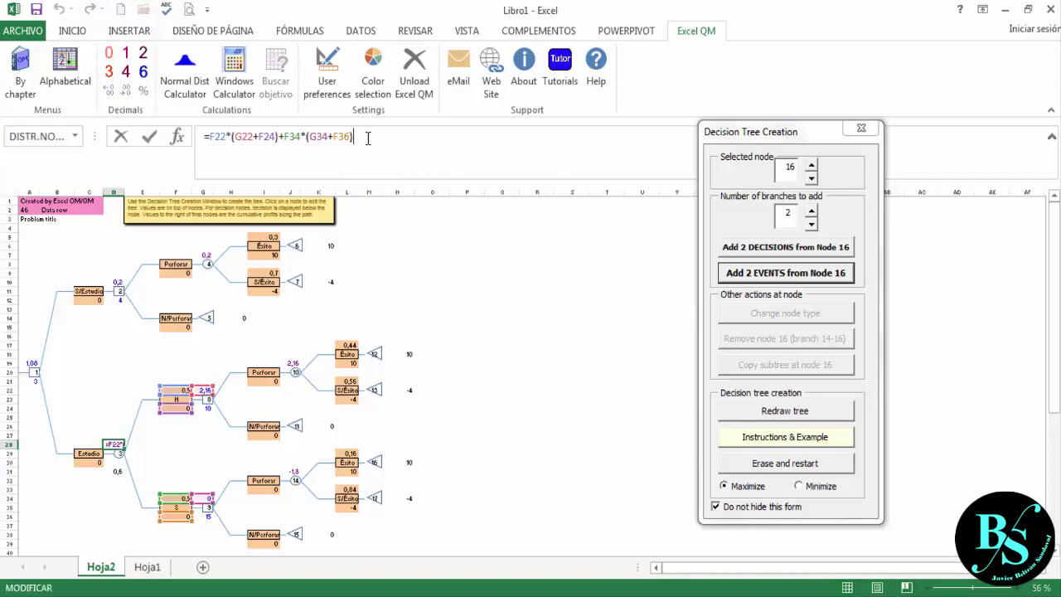
key(Left)
key(Left)
key(Left)
key(Left)
key(Left)
key(Left)
key(Left)
key(Left)
key(Left)
key(Left)
key(Left)
key(Left)
key(Left)
key(Left)
key(Left)
key(Left)
key(Left)
key(Left)
key(Left)
key(Left)
key(Right)
text(()
key(Right)
key(Right)
key(Right)
key(Right)
key(Right)
key(Right)
key(Right)
key(Right)
key(Right)
key(Right)
key(Right)
key(Right)
key(Right)
key(Right)
key(Right)
key(Right)
key(Right)
key(Right)
key(Right)
key(Right)
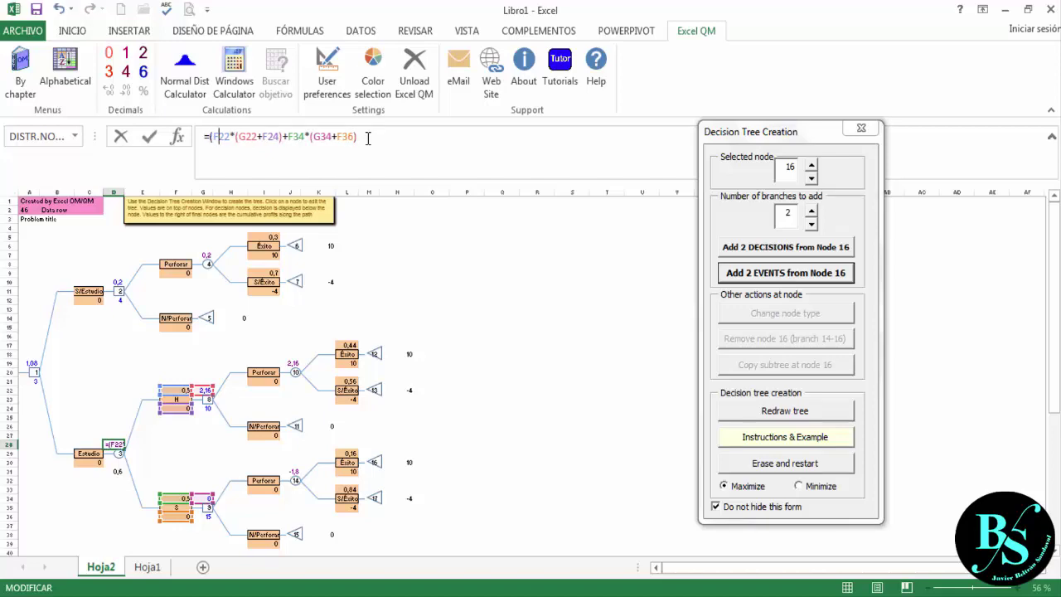
key(Right)
key(Right)
key(Right)
key(Right)
text()-)
click(118, 471)
key(Return)
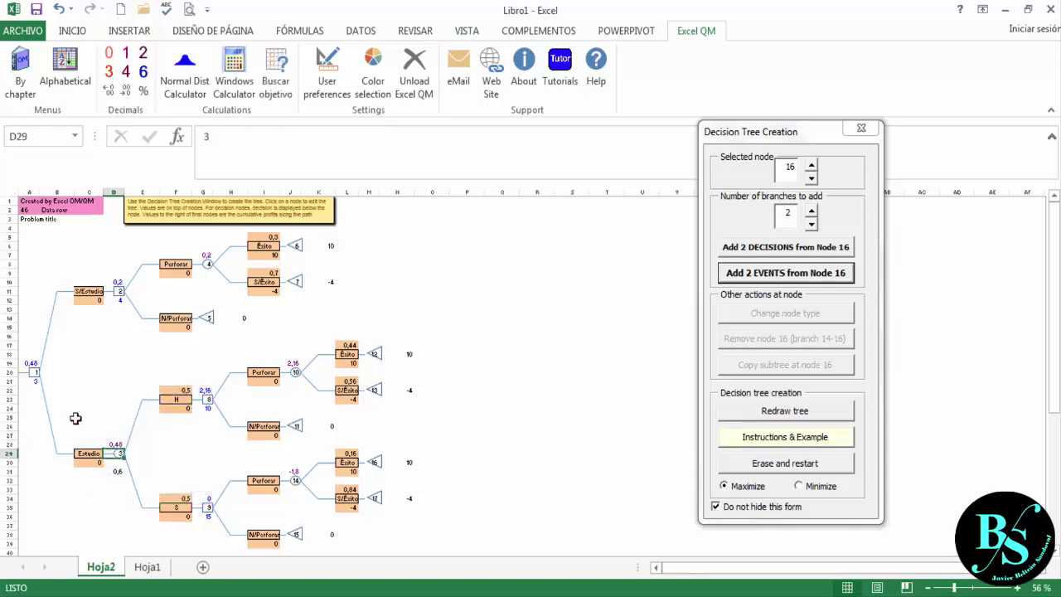
- Examine the finished decision tree at 80% zoom with the Decision Tree Creation form moved aside, including the Estudio branch
click(1017, 587)
click(1018, 587)
click(1017, 587)
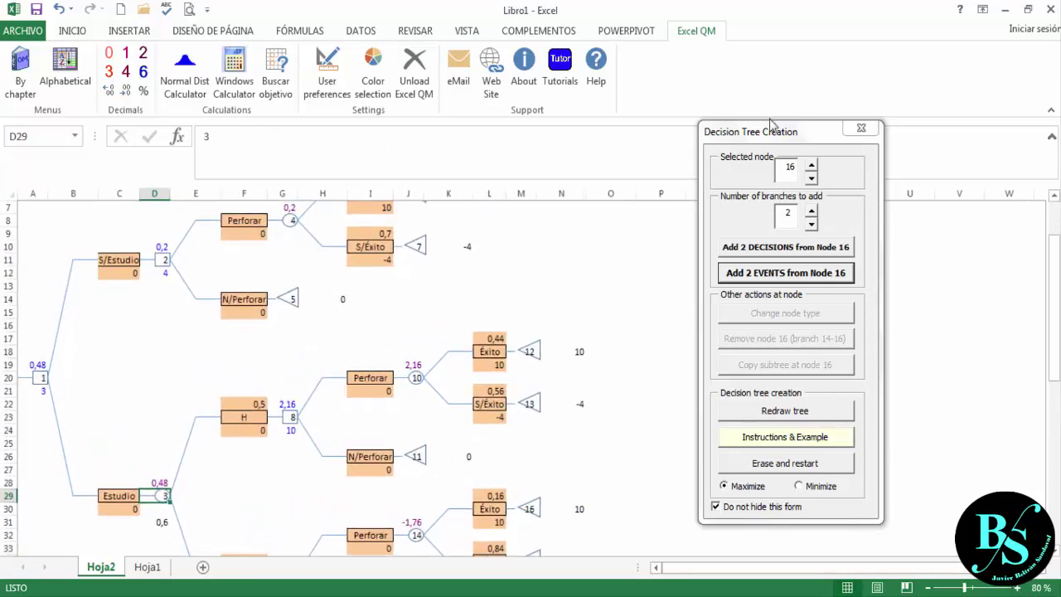
drag(774, 132, 840, 133)
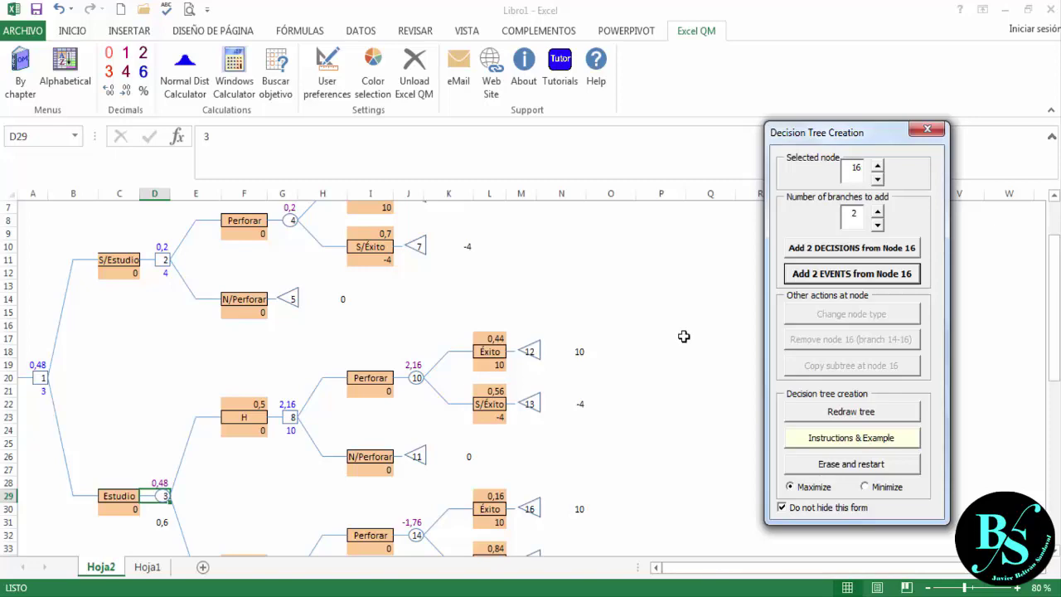
click(684, 338)
scroll(688, 336, up, 2)
scroll(693, 333, down, 2)
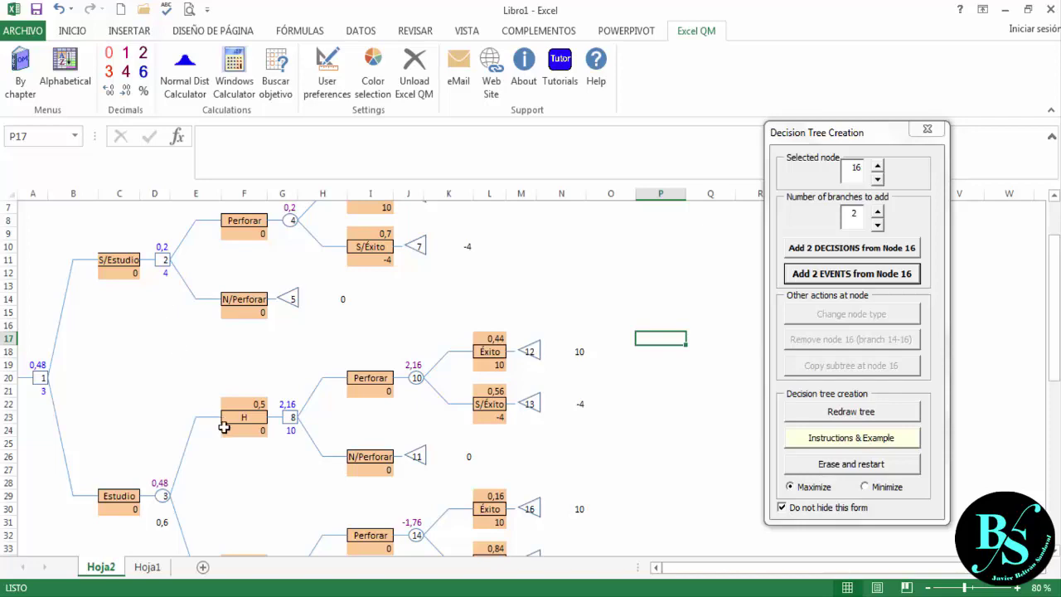
scroll(224, 421, down, 3)
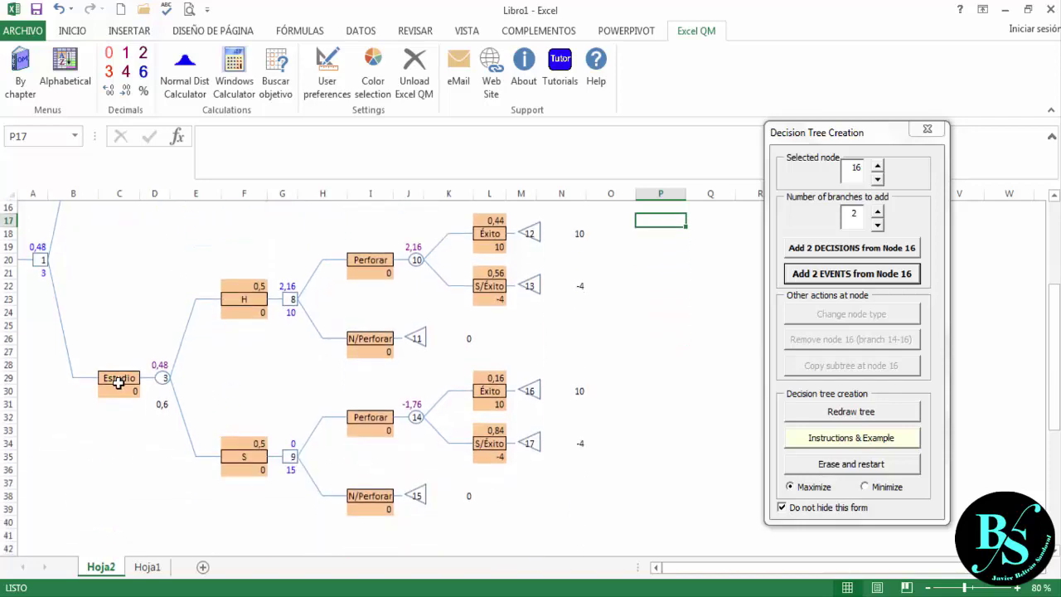